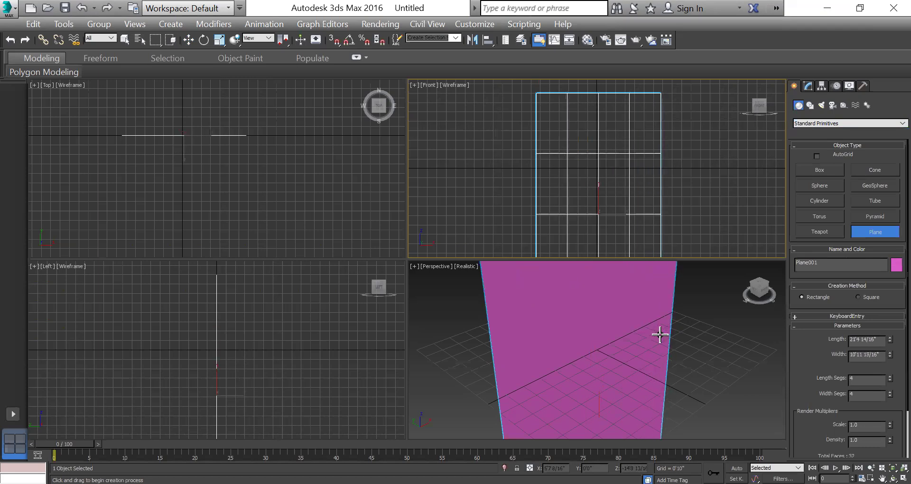
Raise the plane along Z to about 10'6 4/16" so its lower edge rests on the ground grid
{"action": "scroll", "coordinate": [598, 349], "scroll_direction": "down", "scroll_amount": 4}
{"action": "key", "text": "w"}
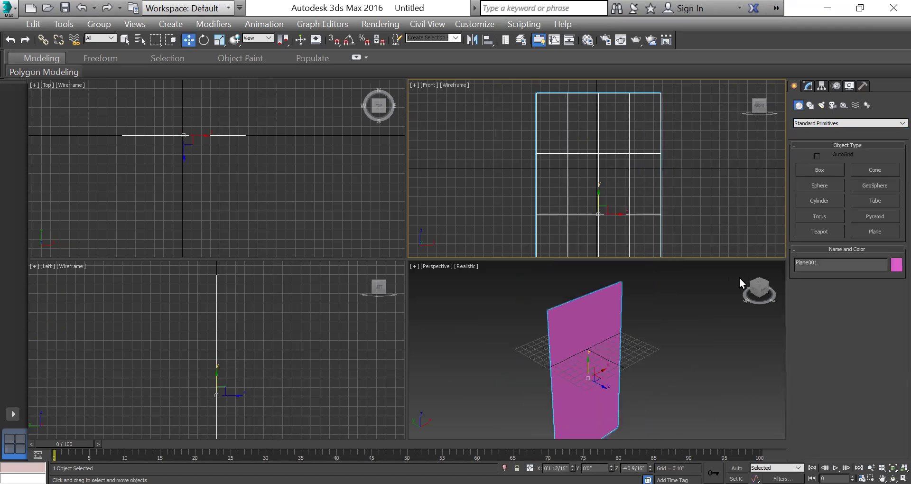
{"action": "left_click", "coordinate": [763, 291]}
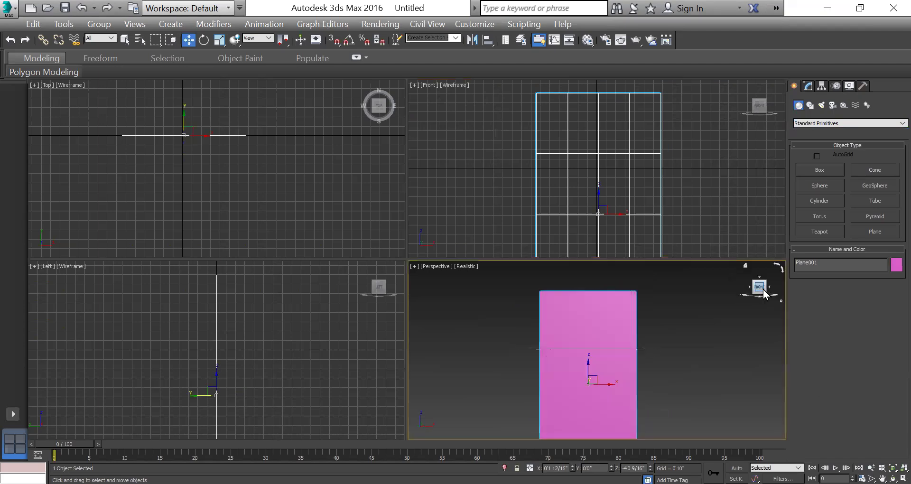
{"action": "scroll", "coordinate": [600, 400], "scroll_direction": "down", "scroll_amount": 2}
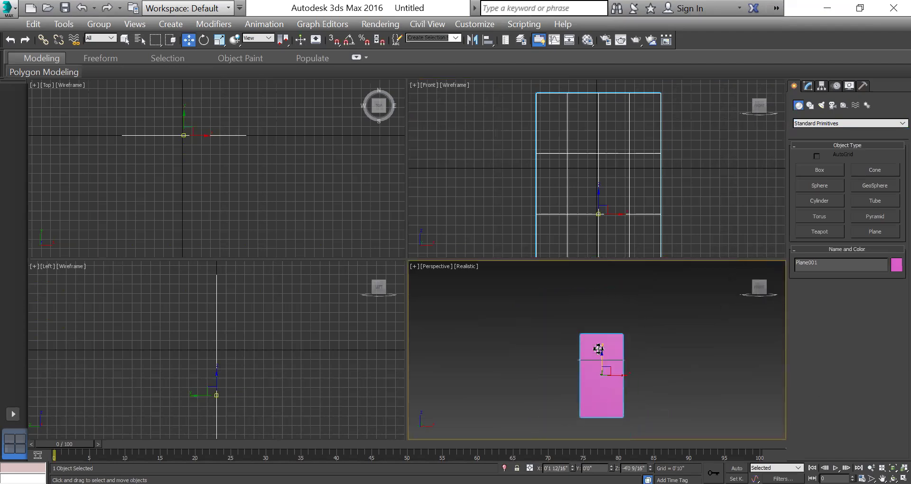
{"action": "left_click_drag", "start_coordinate": [599, 355], "coordinate": [598, 301]}
{"action": "scroll", "coordinate": [581, 210], "scroll_direction": "down", "scroll_amount": 2}
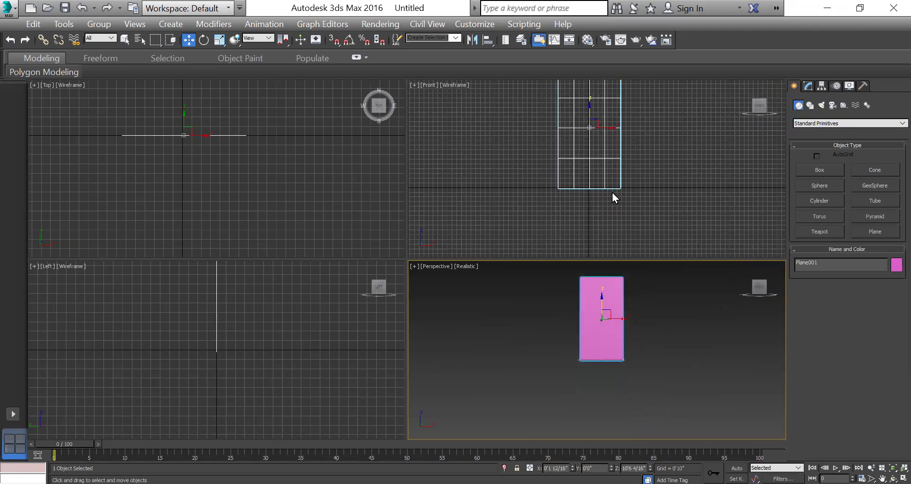
{"action": "scroll", "coordinate": [612, 192], "scroll_direction": "down", "scroll_amount": 3}
{"action": "scroll", "coordinate": [140, 204], "scroll_direction": "down", "scroll_amount": 2}
{"action": "scroll", "coordinate": [235, 379], "scroll_direction": "down", "scroll_amount": 2}
{"action": "scroll", "coordinate": [237, 370], "scroll_direction": "down", "scroll_amount": 3}
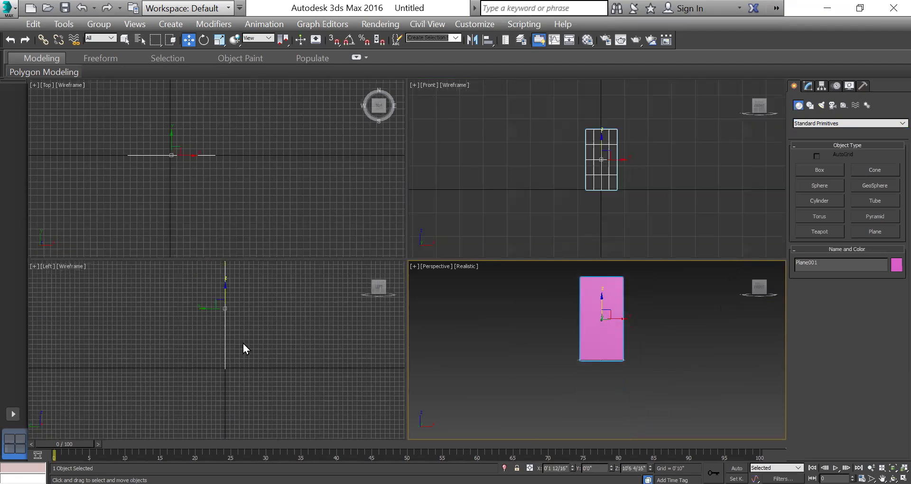
{"action": "scroll", "coordinate": [611, 274], "scroll_direction": "up", "scroll_amount": 2}
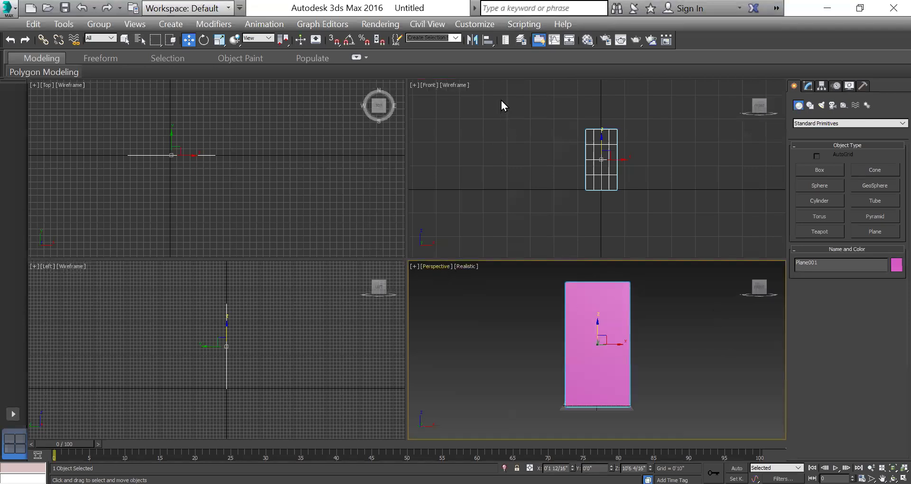
Show edged faces in the Perspective view and maximize that viewport
{"action": "key", "text": "v"}
{"action": "left_click", "coordinate": [511, 374]}
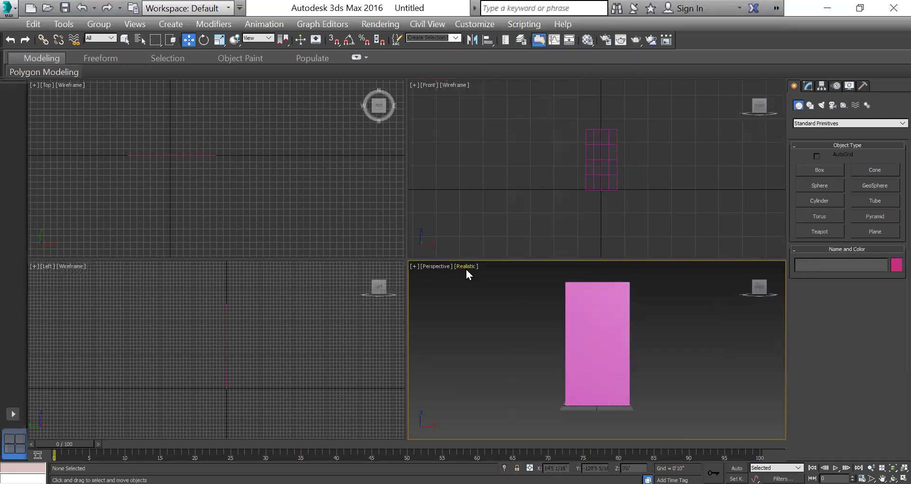
{"action": "left_click", "coordinate": [466, 269]}
{"action": "left_click", "coordinate": [532, 85]}
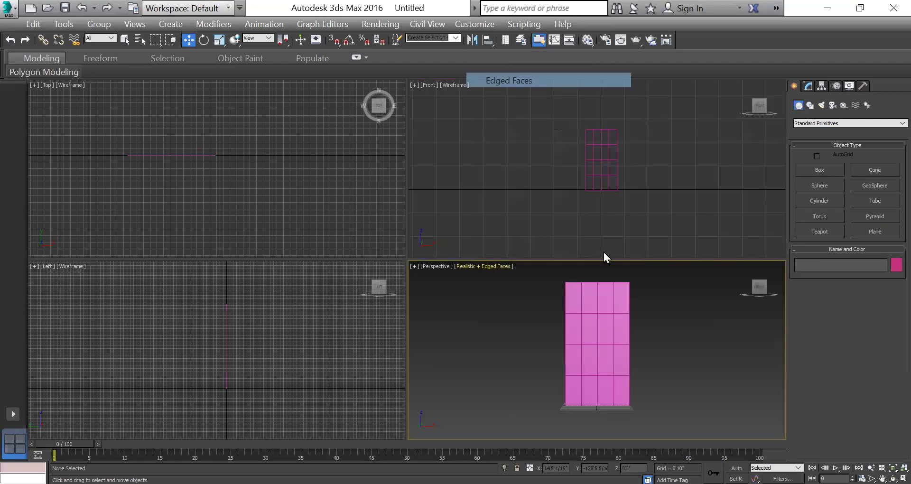
{"action": "key", "text": "alt+w"}
Set the plane's length segments to 43 and its width segments to 19, and check the mesh from the front
{"action": "left_click", "coordinate": [407, 241]}
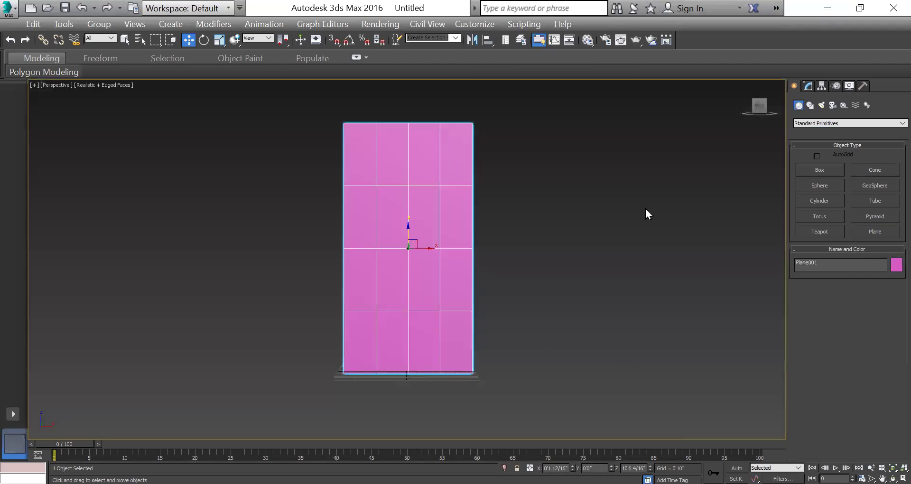
{"action": "left_click", "coordinate": [808, 87]}
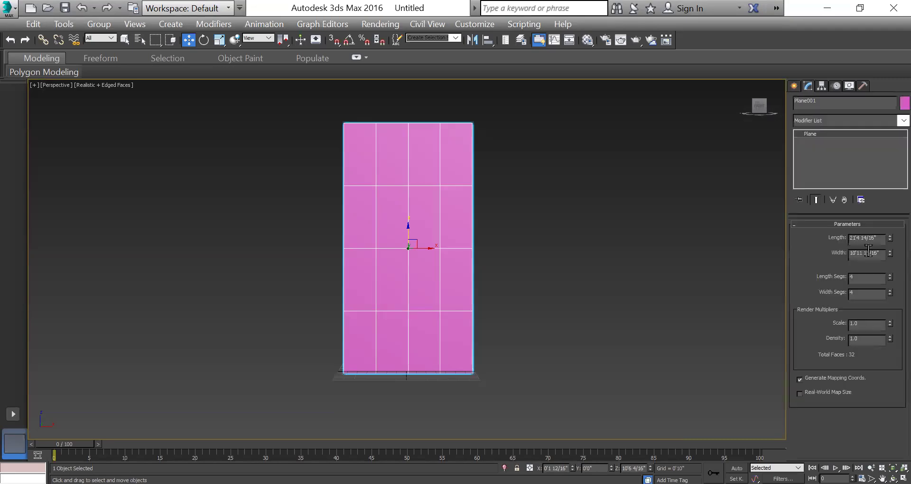
{"action": "left_click_drag", "start_coordinate": [889, 276], "coordinate": [890, 270]}
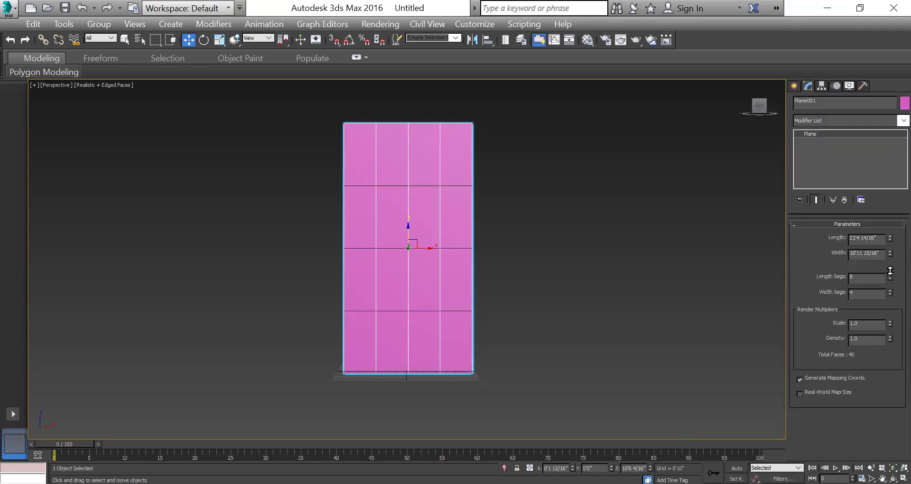
{"action": "middle_click_drag", "start_coordinate": [508, 308], "coordinate": [521, 324], "text": "alt"}
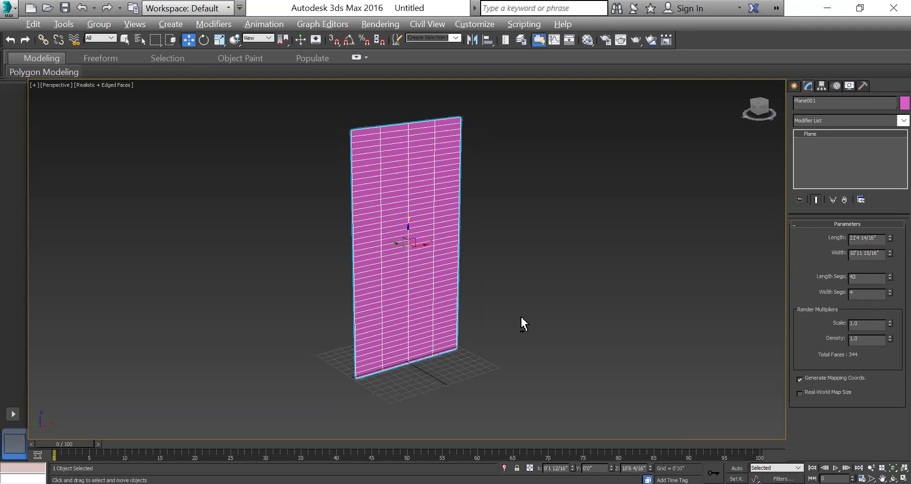
{"action": "left_click_drag", "start_coordinate": [890, 295], "coordinate": [890, 282]}
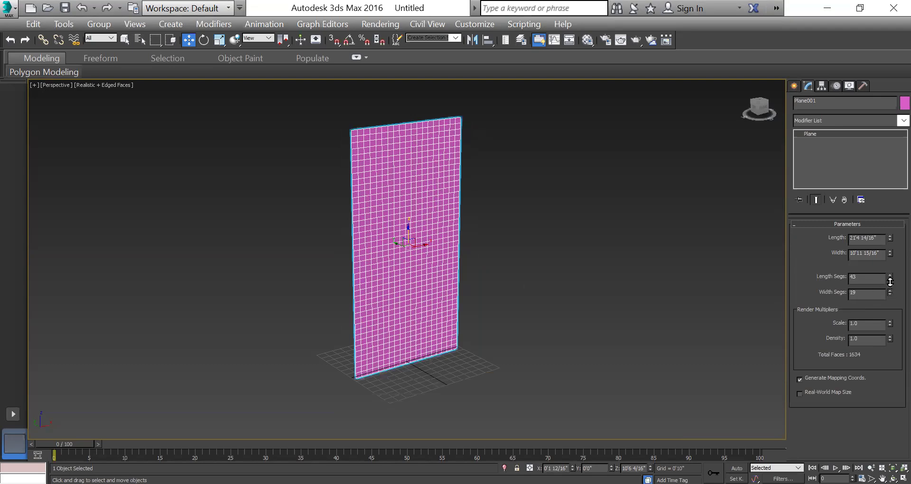
{"action": "left_click", "coordinate": [761, 110]}
{"action": "left_click", "coordinate": [589, 203]}
{"action": "scroll", "coordinate": [383, 226], "scroll_direction": "up", "scroll_amount": 3}
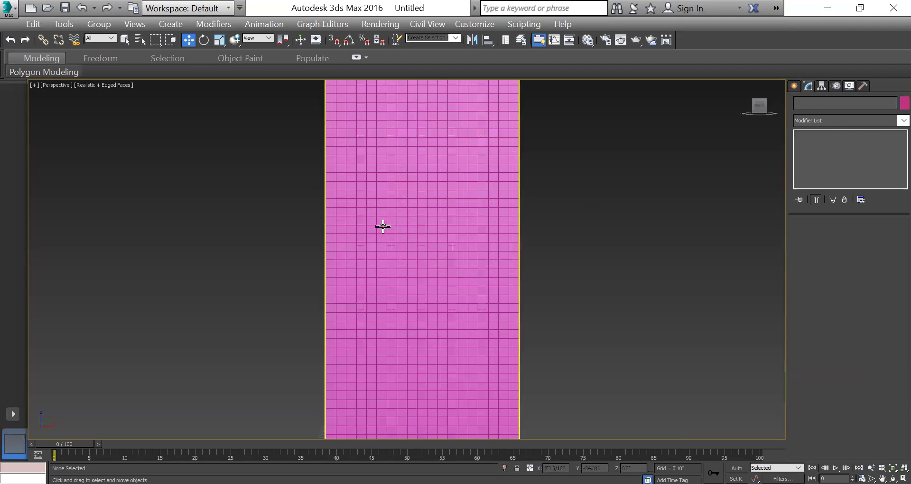
Apply a Wave modifier to the subdivided plane
{"action": "left_click", "coordinate": [382, 226]}
{"action": "scroll", "coordinate": [383, 226], "scroll_direction": "down", "scroll_amount": 2}
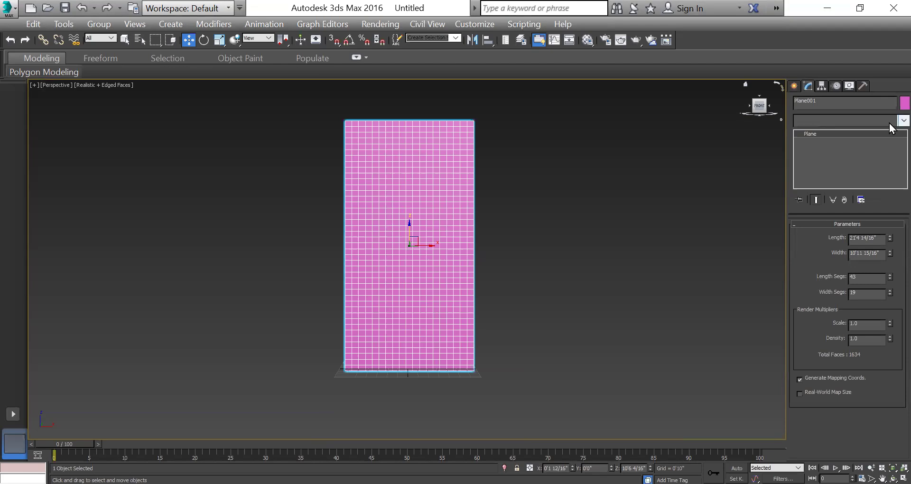
{"action": "left_click", "coordinate": [890, 122]}
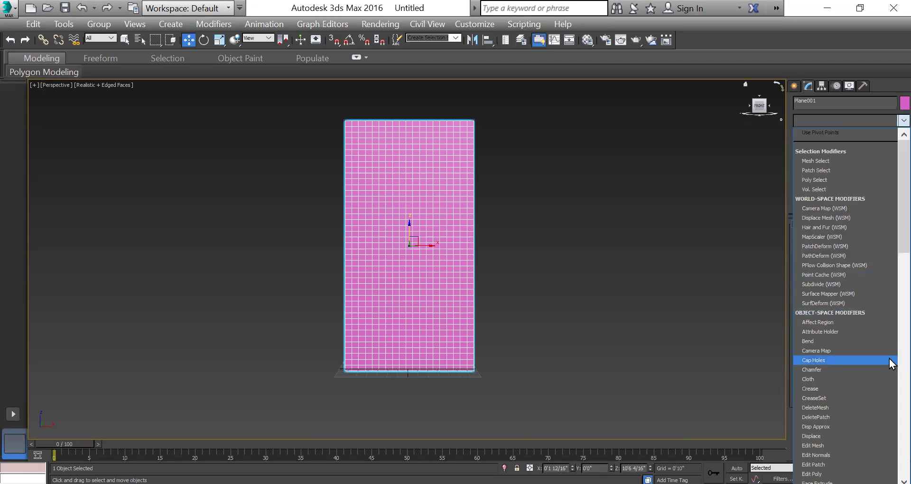
{"action": "scroll", "coordinate": [890, 363], "scroll_direction": "down", "scroll_amount": 7}
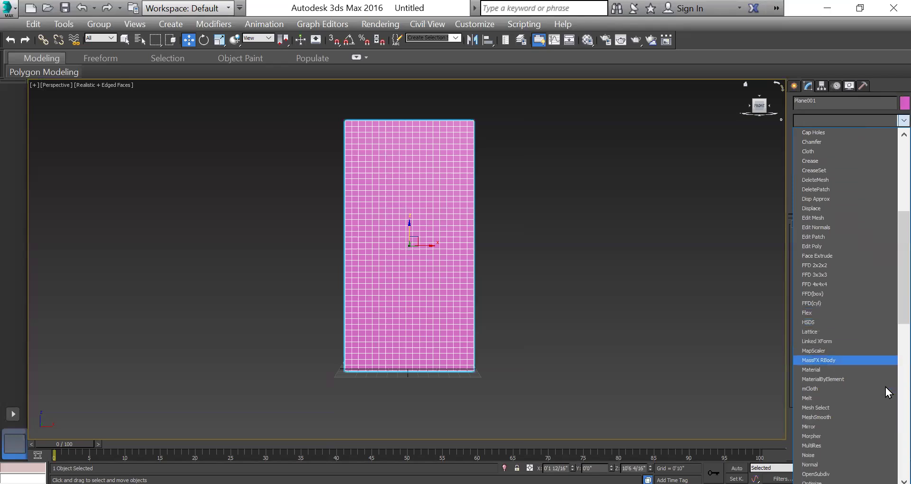
{"action": "scroll", "coordinate": [870, 364], "scroll_direction": "down", "scroll_amount": 12}
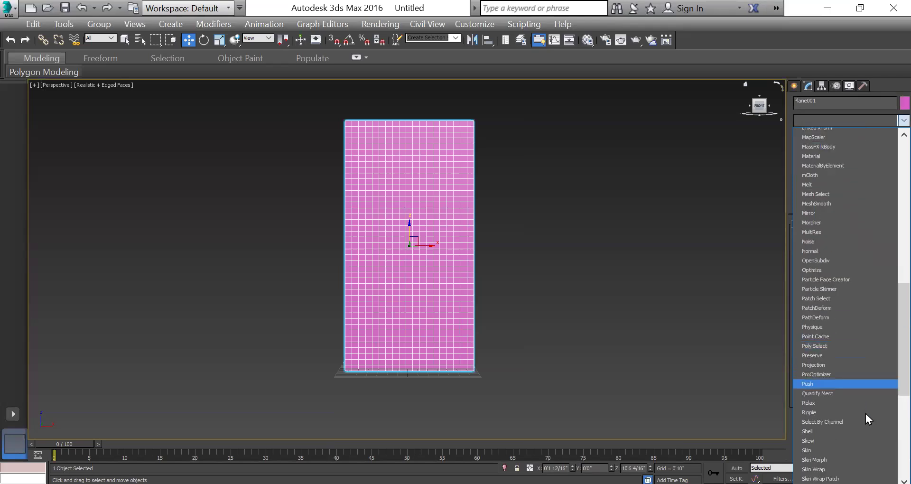
{"action": "scroll", "coordinate": [864, 423], "scroll_direction": "down", "scroll_amount": 5}
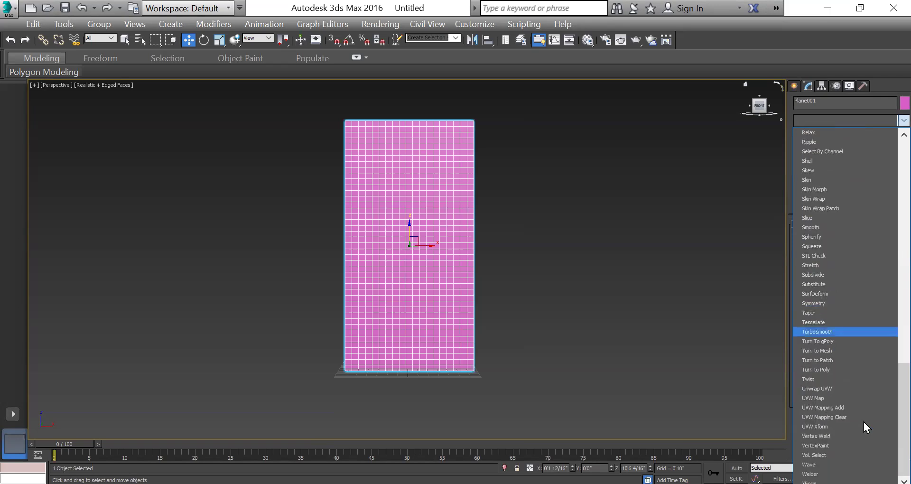
{"action": "key", "text": "w"}
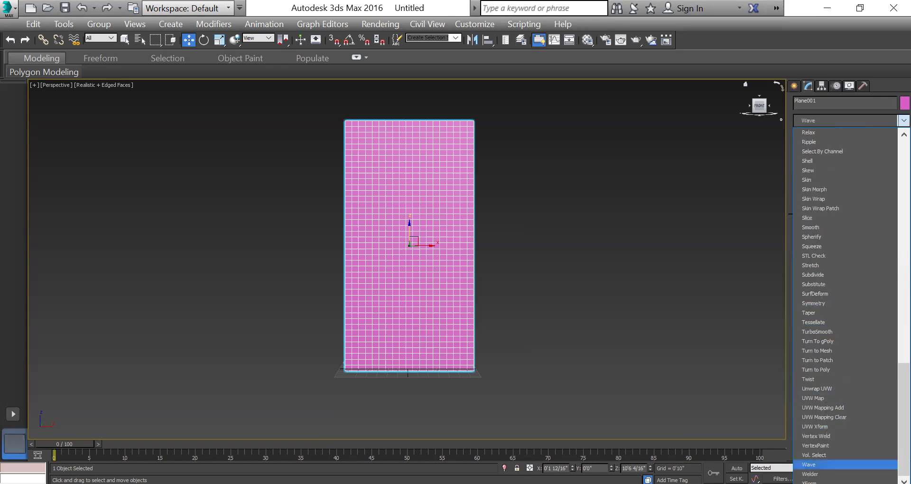
{"action": "key", "text": "Return"}
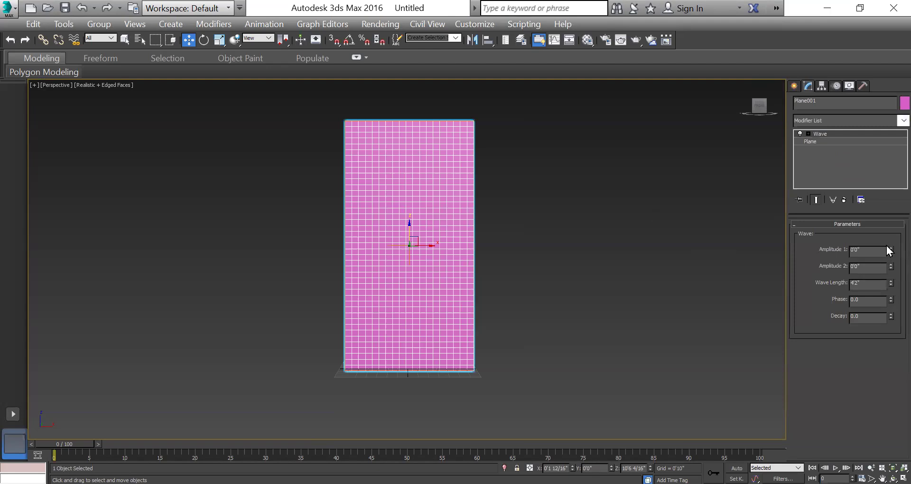
Set the Wave modifier's Amplitude 1 to 0'10 1/16", Amplitude 2 to 0'5 9/16" and Wave Length to 2'0 8/16"
{"action": "left_click_drag", "start_coordinate": [889, 255], "coordinate": [745, 368]}
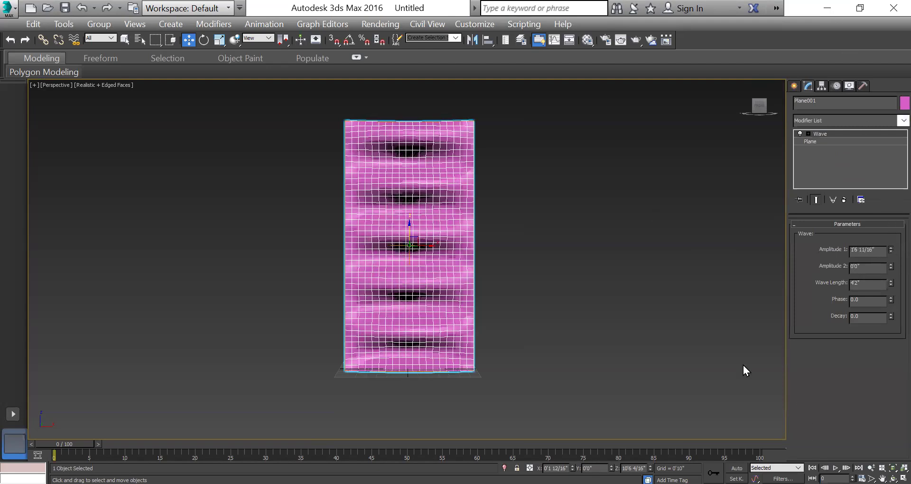
{"action": "middle_click_drag", "start_coordinate": [407, 398], "coordinate": [380, 332], "text": "alt"}
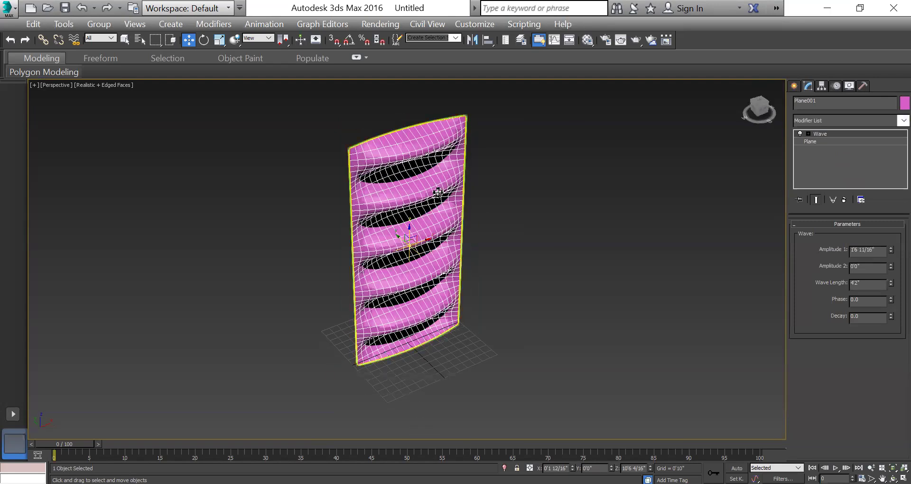
{"action": "scroll", "coordinate": [688, 289], "scroll_direction": "up", "scroll_amount": 1}
{"action": "left_click_drag", "start_coordinate": [890, 270], "coordinate": [786, 360]}
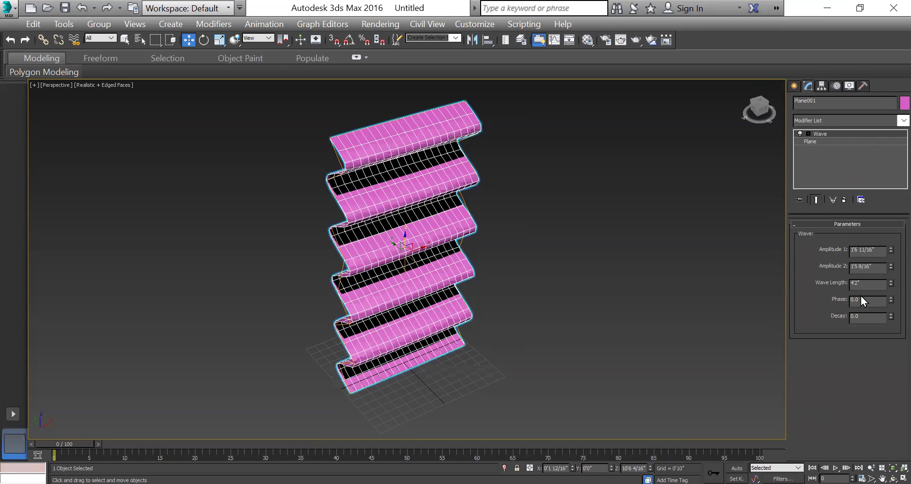
{"action": "left_click_drag", "start_coordinate": [891, 252], "coordinate": [887, 302]}
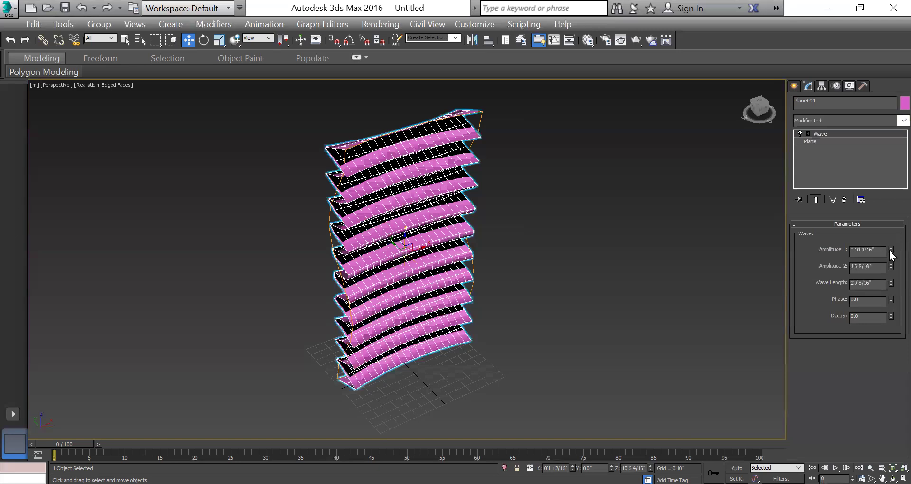
{"action": "left_click_drag", "start_coordinate": [890, 269], "coordinate": [895, 305]}
Deselect the wavy plane and turn off the edged faces display in the Perspective view
{"action": "left_click", "coordinate": [580, 369]}
{"action": "mouse_move", "coordinate": [580, 369]}
{"action": "middle_mouse_down", "text": "alt"}
{"action": "mouse_move", "coordinate": [485, 345]}
{"action": "mouse_move", "coordinate": [512, 326]}
{"action": "mouse_move", "coordinate": [590, 366]}
{"action": "middle_mouse_up", "text": "alt"}
{"action": "left_click", "coordinate": [118, 89]}
{"action": "left_click", "coordinate": [179, 143]}
{"action": "mouse_move", "coordinate": [605, 322]}
{"action": "middle_mouse_down", "text": "alt"}
{"action": "mouse_move", "coordinate": [586, 272]}
{"action": "mouse_move", "coordinate": [611, 319]}
{"action": "middle_mouse_up", "text": "alt"}
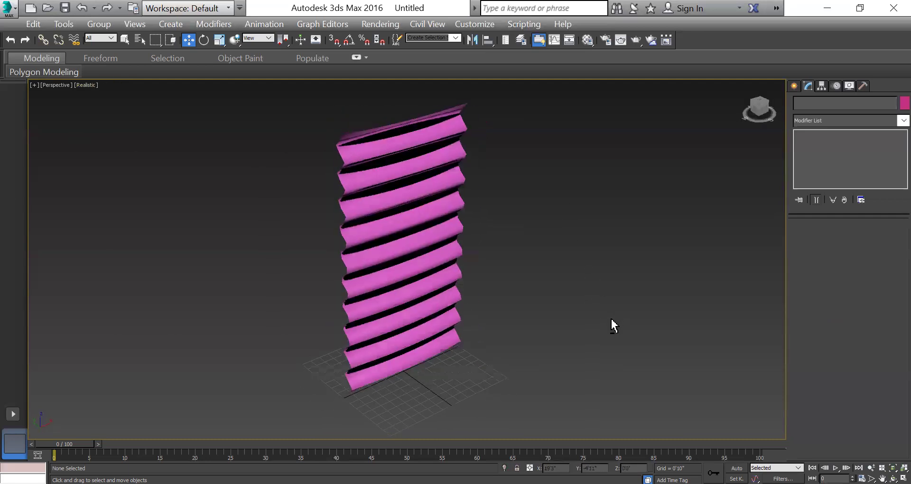
Add a TurboSmooth modifier on top of the plane's Wave modifier
{"action": "left_click", "coordinate": [385, 227]}
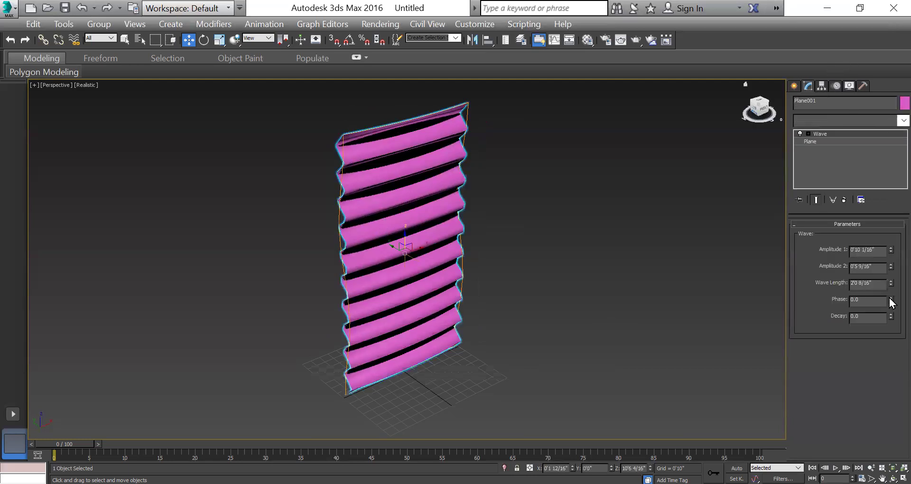
{"action": "left_click", "coordinate": [903, 120]}
{"action": "scroll", "coordinate": [889, 406], "scroll_direction": "down", "scroll_amount": 4}
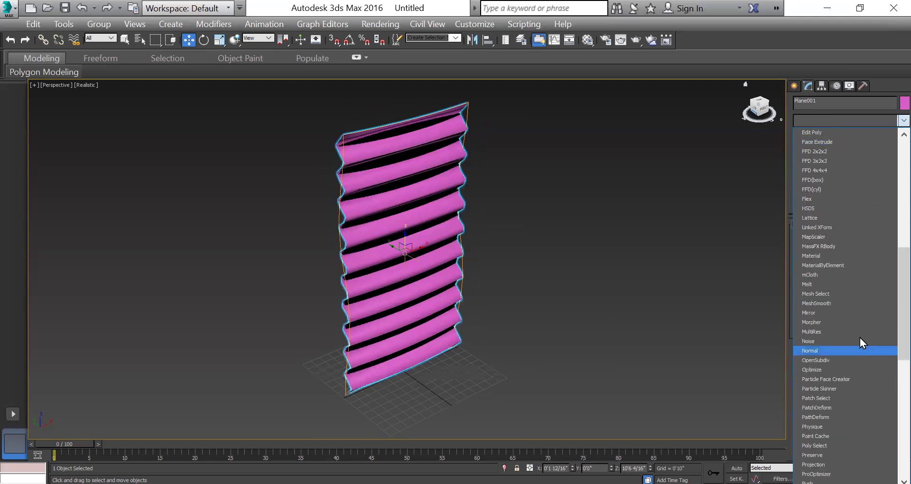
{"action": "scroll", "coordinate": [844, 319], "scroll_direction": "down", "scroll_amount": 8}
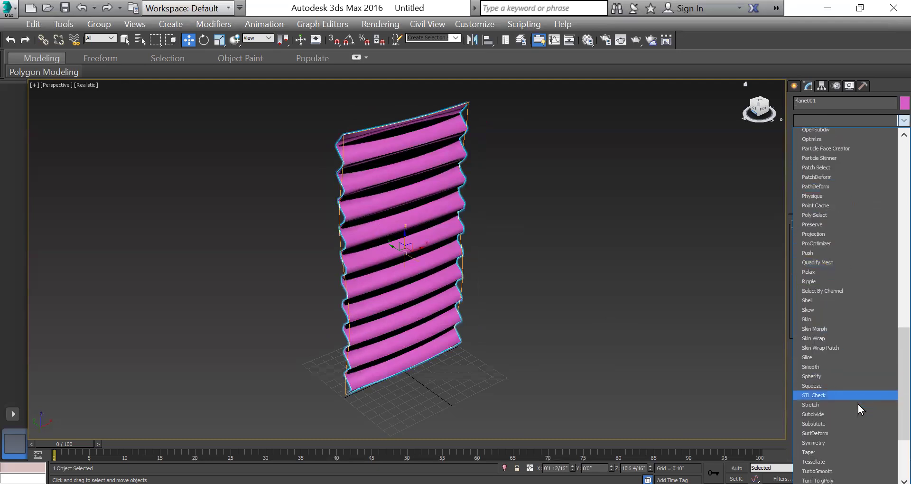
{"action": "scroll", "coordinate": [857, 422], "scroll_direction": "down", "scroll_amount": 5}
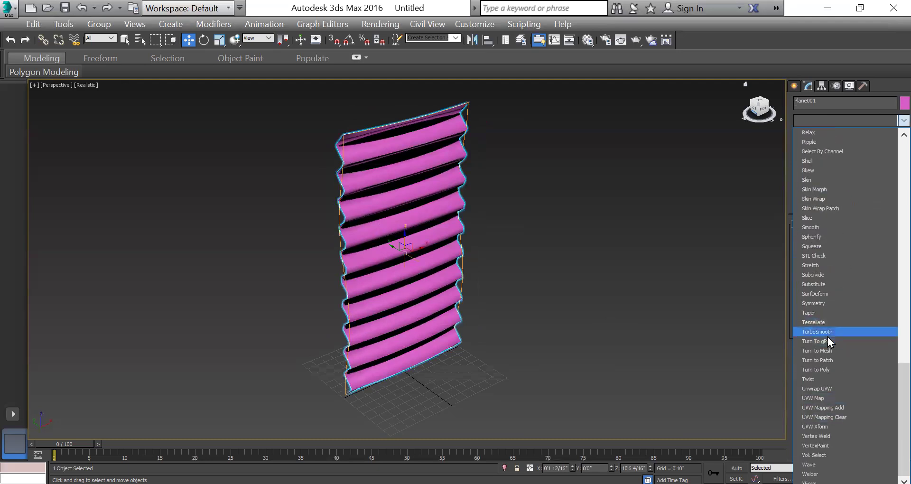
{"action": "left_click", "coordinate": [827, 336]}
{"action": "left_click", "coordinate": [585, 278]}
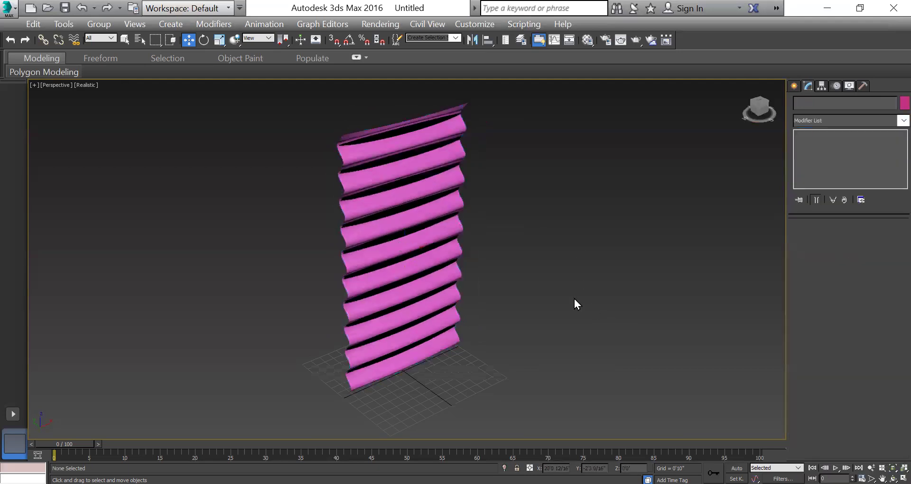
Widen the base plane beneath the modifiers to 25'4 14/16" and inspect the corrugated sheet
{"action": "left_click", "coordinate": [393, 235]}
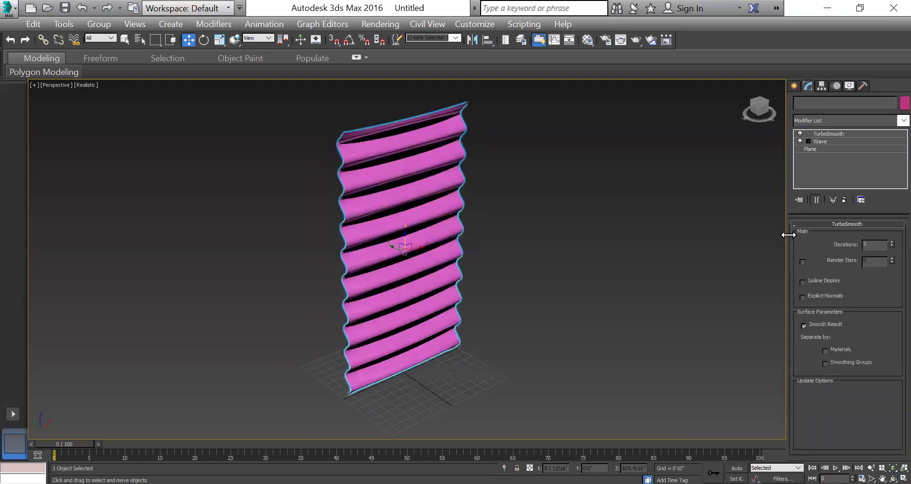
{"action": "left_click", "coordinate": [821, 149]}
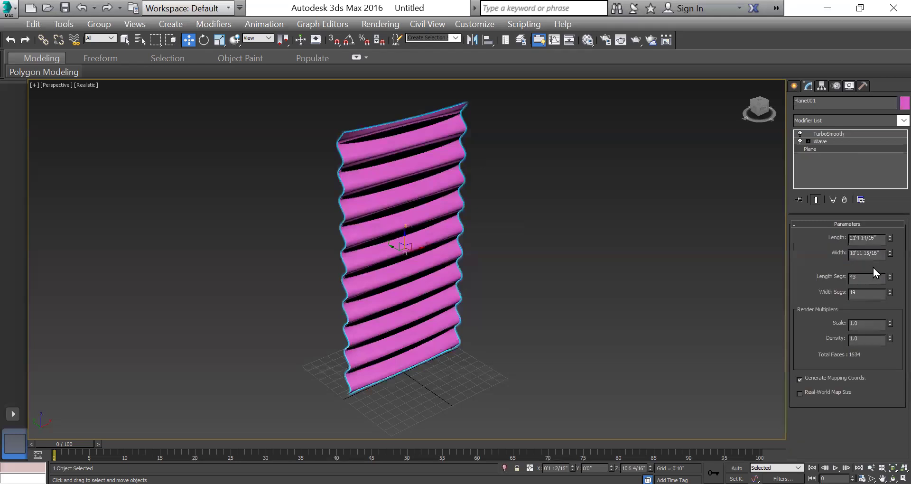
{"action": "left_click_drag", "start_coordinate": [890, 255], "coordinate": [895, 190]}
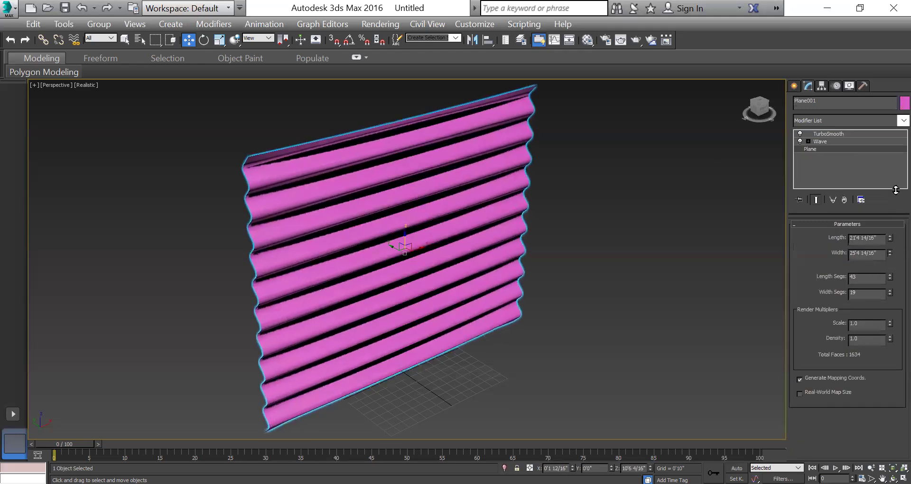
{"action": "left_click", "coordinate": [648, 272]}
{"action": "middle_click_drag", "start_coordinate": [658, 327], "coordinate": [545, 309], "text": "alt"}
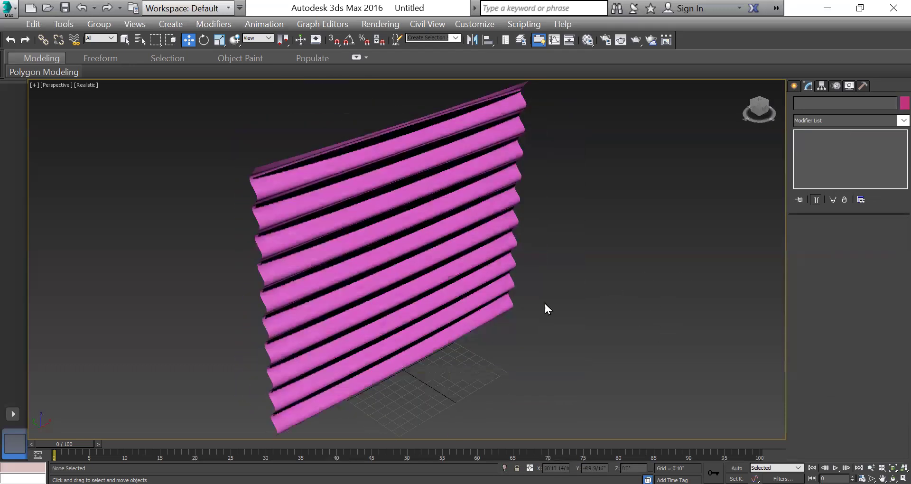
Clone the corrugated sheet along the X axis to make a separate copy beside the original
{"action": "left_click", "coordinate": [326, 249]}
{"action": "scroll", "coordinate": [332, 251], "scroll_direction": "down", "scroll_amount": 3}
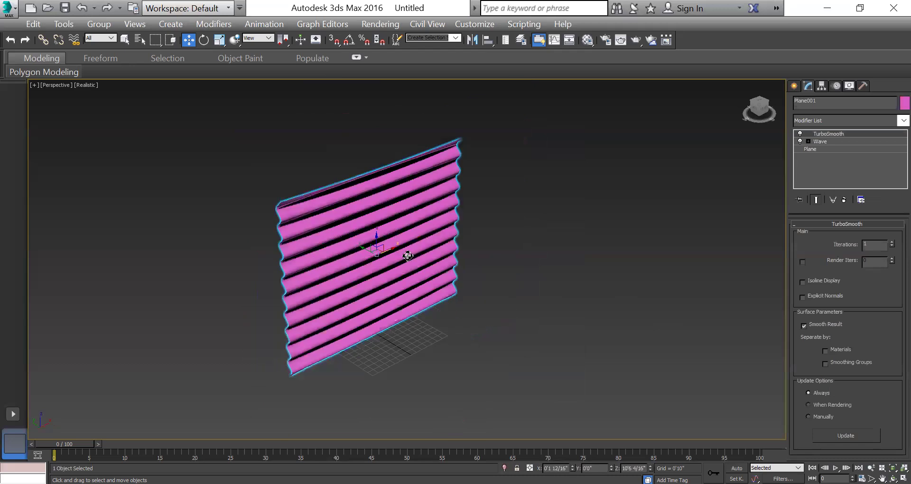
{"action": "left_click_drag", "start_coordinate": [393, 252], "coordinate": [578, 188], "text": "shift"}
{"action": "left_click", "coordinate": [531, 164]}
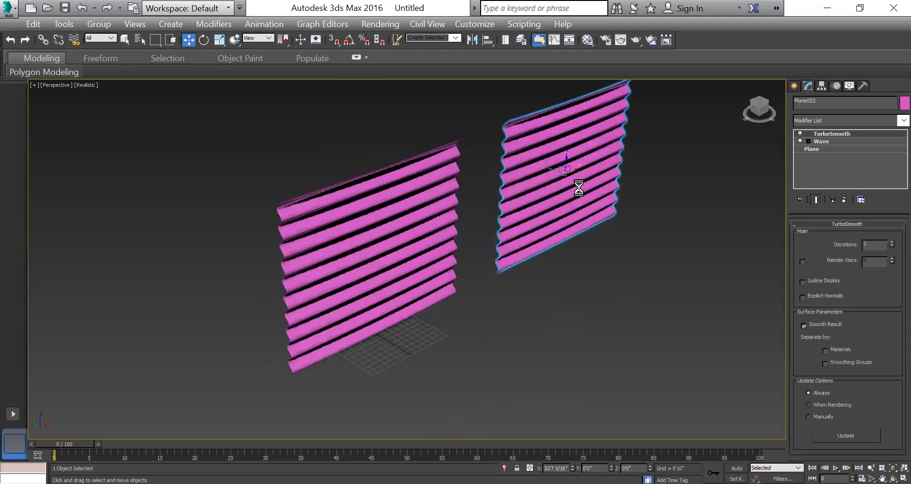
{"action": "left_click", "coordinate": [471, 308]}
{"action": "middle_click_drag", "start_coordinate": [629, 170], "coordinate": [541, 211]}
{"action": "scroll", "coordinate": [541, 211], "scroll_direction": "up", "scroll_amount": 2}
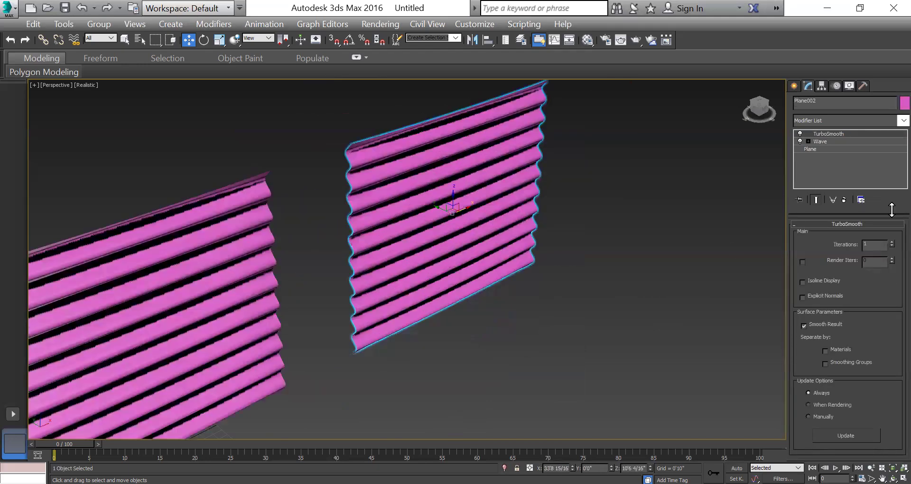
Narrow the copied sheet's base plane to a width of 9'9 3/16" and inspect it
{"action": "left_click", "coordinate": [836, 150]}
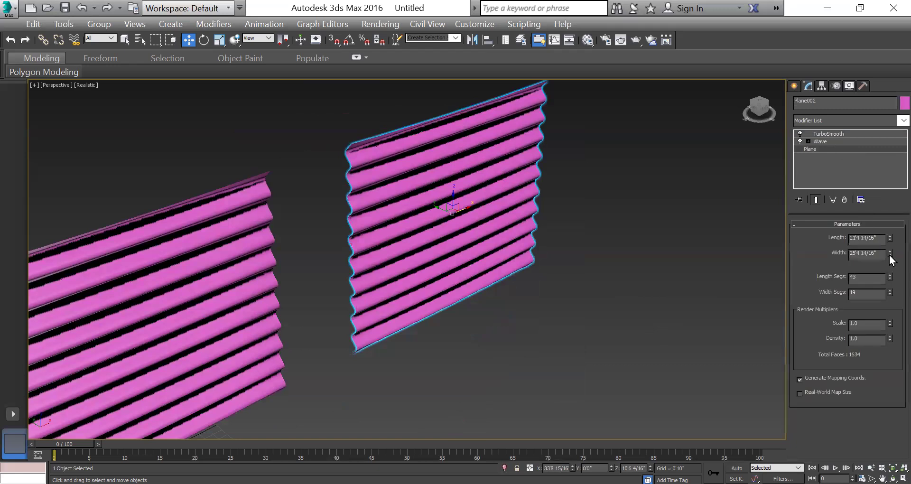
{"action": "left_click_drag", "start_coordinate": [888, 260], "coordinate": [885, 294]}
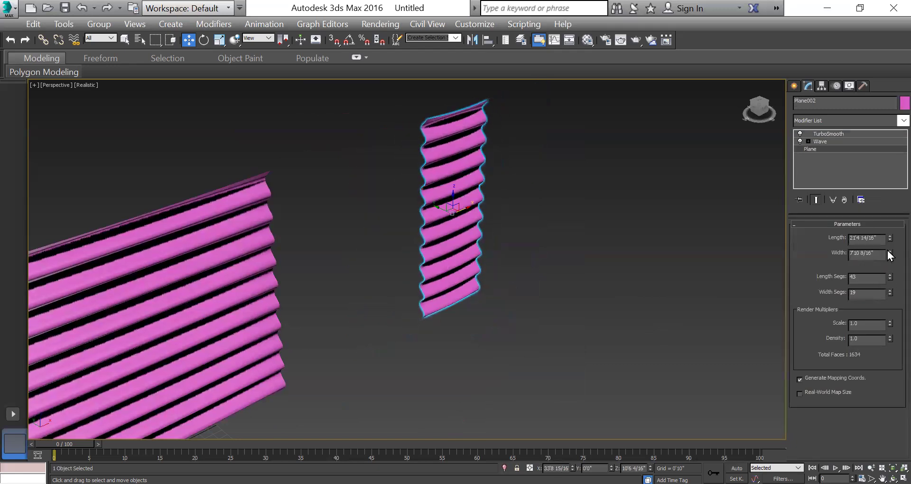
{"action": "left_click_drag", "start_coordinate": [888, 254], "coordinate": [888, 231]}
{"action": "middle_click_drag", "start_coordinate": [694, 277], "coordinate": [617, 281], "text": "alt"}
{"action": "left_click", "coordinate": [761, 108]}
{"action": "scroll", "coordinate": [621, 259], "scroll_direction": "down", "scroll_amount": 3}
{"action": "scroll", "coordinate": [507, 221], "scroll_direction": "up", "scroll_amount": 3}
{"action": "left_click", "coordinate": [562, 208]}
{"action": "middle_click_drag", "start_coordinate": [505, 258], "coordinate": [498, 227], "text": "alt"}
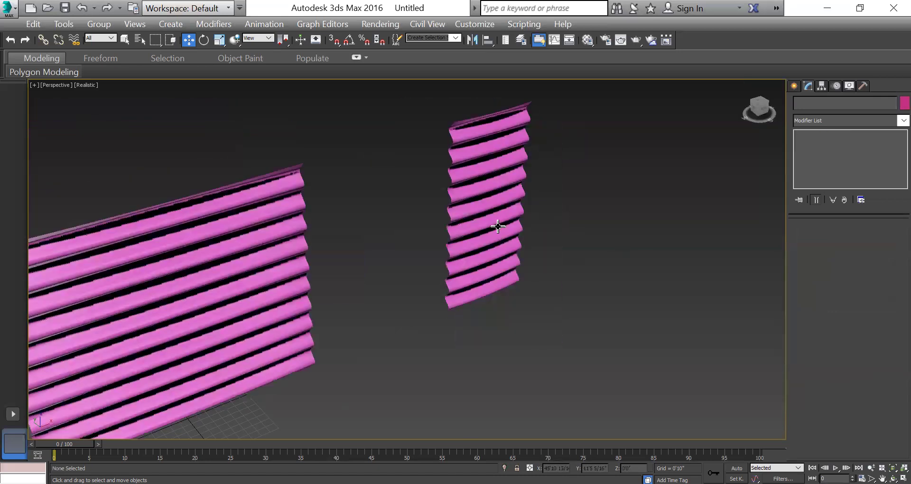
Clone the narrow sheet along the X axis and look at the three sheets from the front
{"action": "left_click", "coordinate": [498, 226]}
{"action": "scroll", "coordinate": [496, 234], "scroll_direction": "down", "scroll_amount": 3}
{"action": "mouse_move", "coordinate": [494, 212]}
{"action": "left_mouse_down", "text": "shift"}
{"action": "mouse_move", "coordinate": [577, 212]}
{"action": "mouse_move", "coordinate": [609, 199]}
{"action": "left_mouse_up", "text": "shift"}
{"action": "left_click", "coordinate": [473, 311]}
{"action": "left_click", "coordinate": [765, 113]}
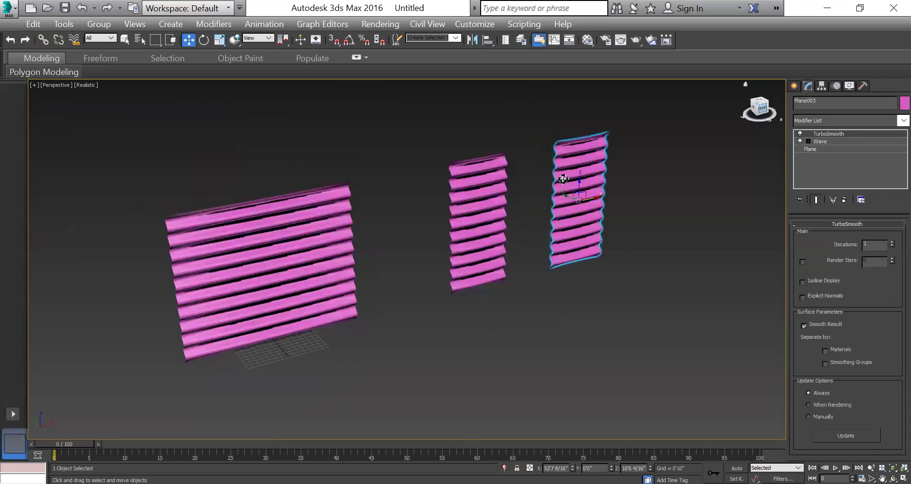
{"action": "left_click", "coordinate": [642, 175]}
{"action": "scroll", "coordinate": [580, 152], "scroll_direction": "up", "scroll_amount": 3}
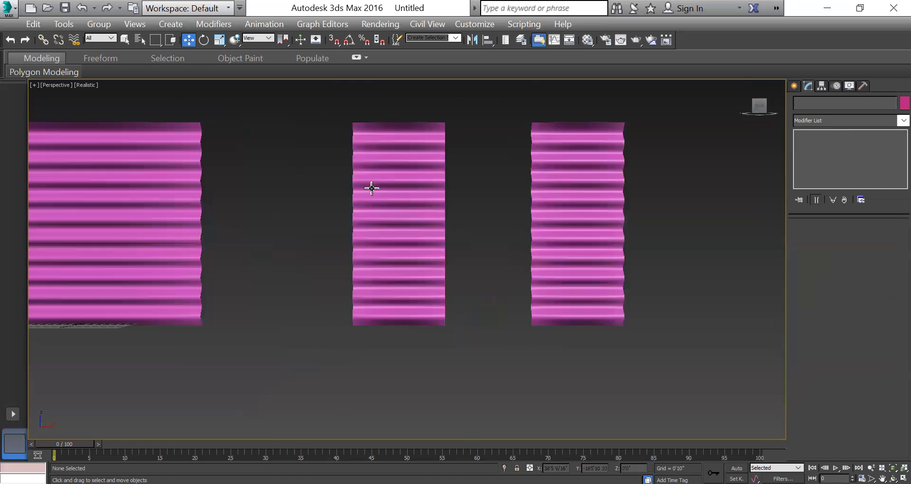
Select the middle sheet for rotating, turn on angle snap and check its angle increment in the Grid and Snap Settings
{"action": "left_click", "coordinate": [368, 186]}
{"action": "key", "text": "e"}
{"action": "left_click", "coordinate": [350, 43]}
{"action": "right_click", "coordinate": [350, 47]}
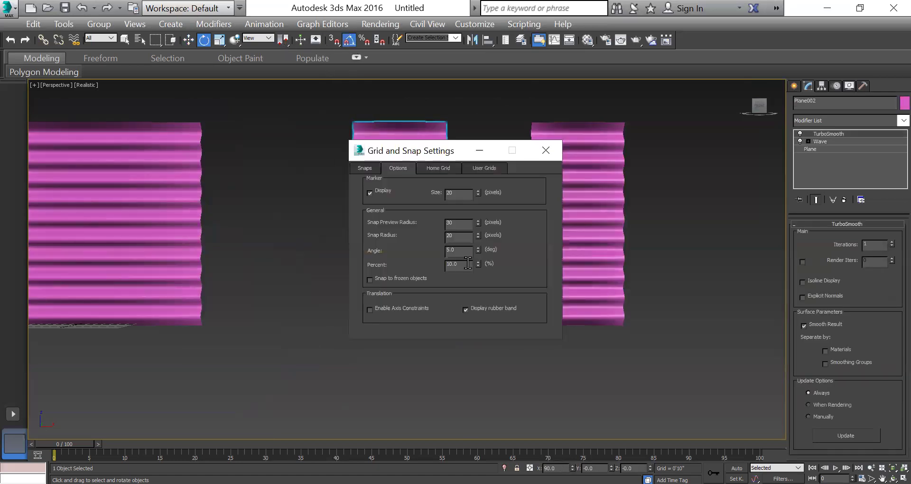
{"action": "key", "text": "Return"}
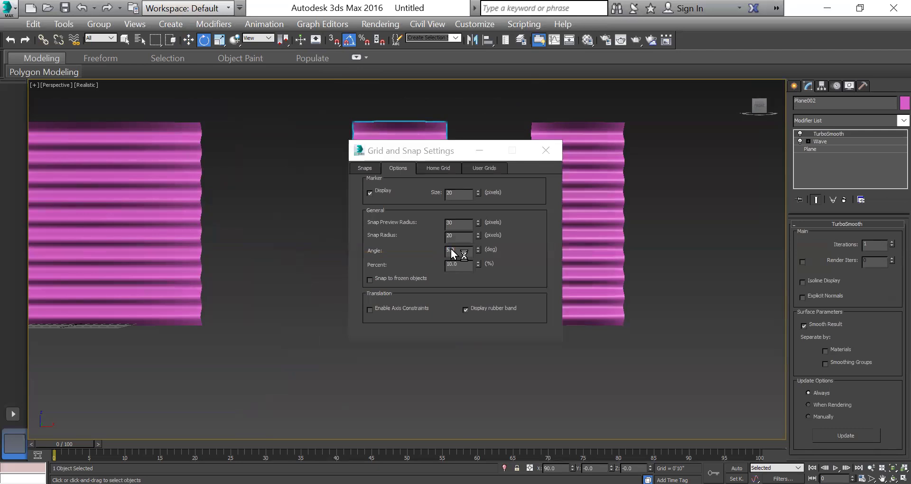
{"action": "key", "text": "0"}
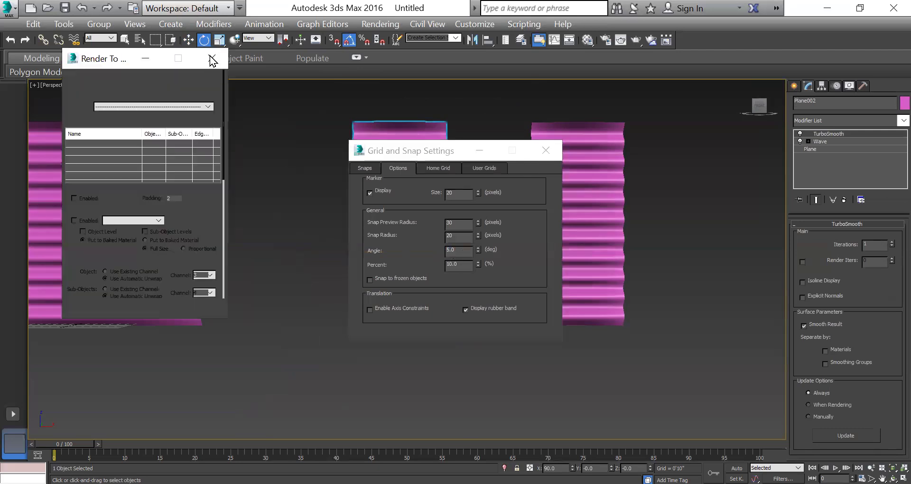
{"action": "left_click", "coordinate": [212, 58]}
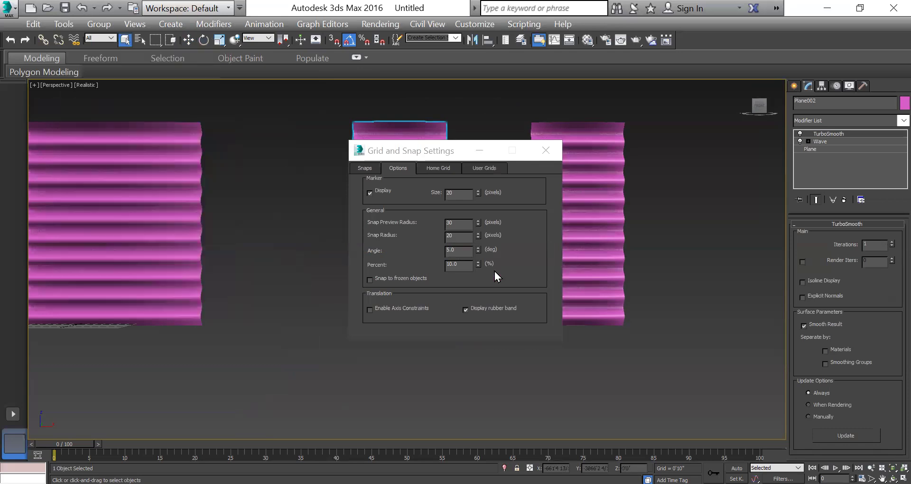
{"action": "double_click", "coordinate": [467, 253]}
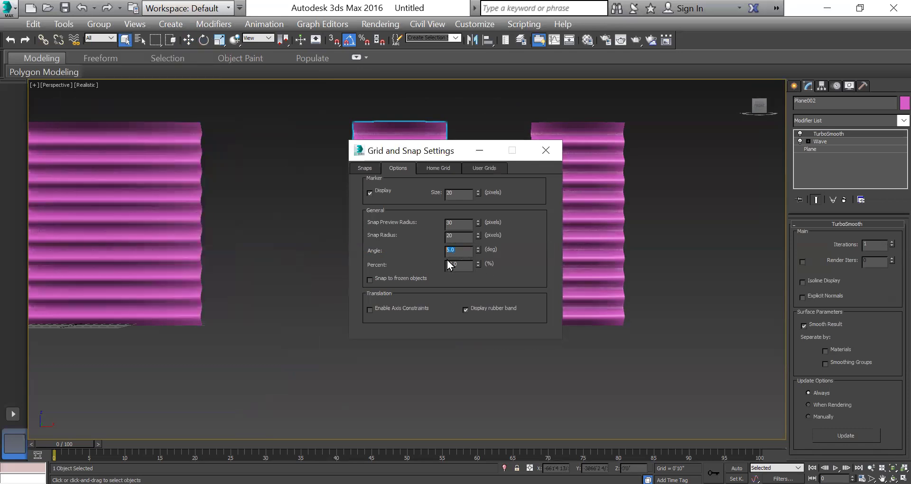
{"action": "left_click", "coordinate": [552, 148]}
Rotate the whole middle sheet 90 degrees so that its corrugations run vertically
{"action": "key", "text": "e"}
{"action": "left_click_drag", "start_coordinate": [417, 223], "coordinate": [419, 214]}
{"action": "left_click", "coordinate": [459, 311]}
{"action": "middle_click_drag", "start_coordinate": [428, 328], "coordinate": [428, 268], "text": "alt"}
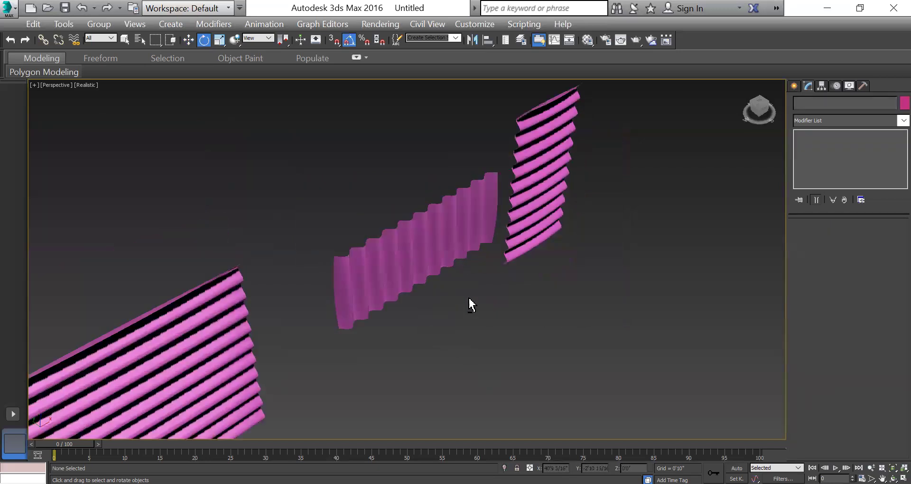
{"action": "key", "text": "shift+z"}
Rotate only the Wave modifier's gizmo of the last narrow sheet 90 degrees, leaving the sheet itself upright
{"action": "left_click", "coordinate": [565, 240]}
{"action": "middle_click_drag", "start_coordinate": [511, 325], "coordinate": [511, 349], "text": "alt"}
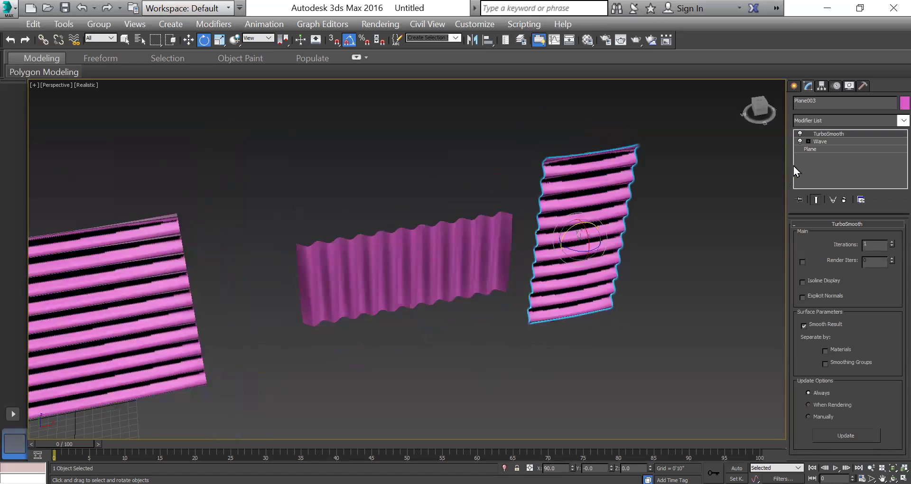
{"action": "left_click", "coordinate": [824, 141]}
{"action": "left_click", "coordinate": [808, 141]}
{"action": "left_click", "coordinate": [820, 148]}
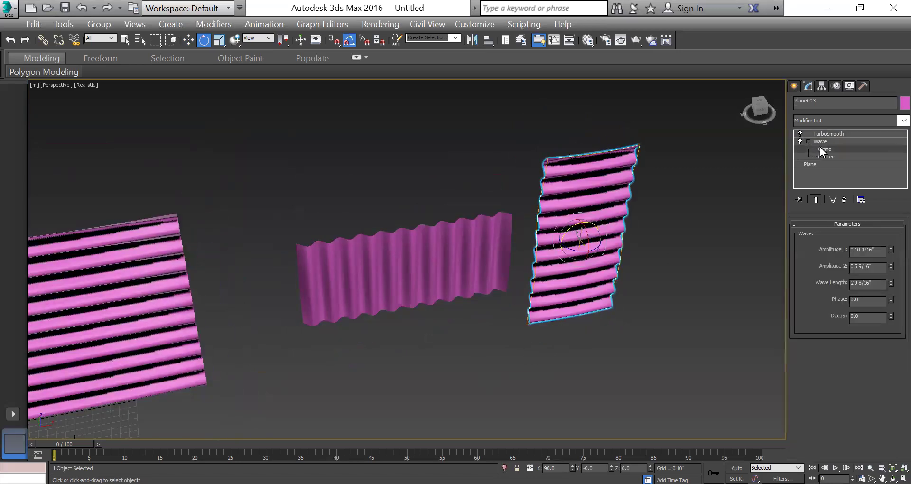
{"action": "left_click", "coordinate": [762, 112]}
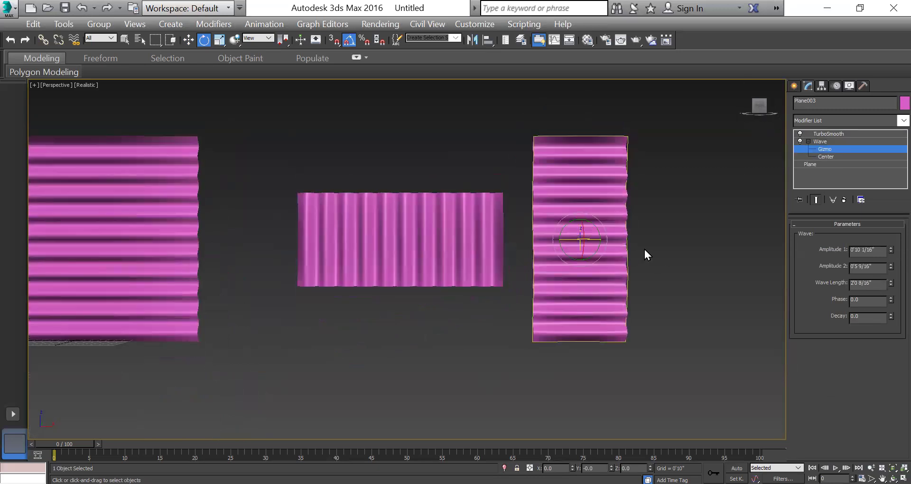
{"action": "scroll", "coordinate": [645, 249], "scroll_direction": "up", "scroll_amount": 3}
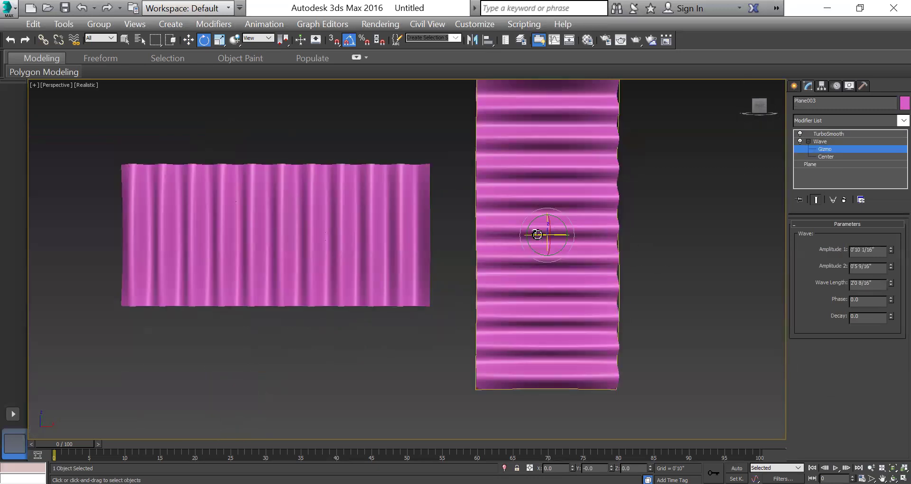
{"action": "mouse_move", "coordinate": [561, 226]}
{"action": "left_mouse_down"}
{"action": "mouse_move", "coordinate": [570, 233]}
{"action": "mouse_move", "coordinate": [572, 222]}
{"action": "left_mouse_up"}
{"action": "middle_click_drag", "start_coordinate": [503, 274], "coordinate": [570, 304], "text": "alt"}
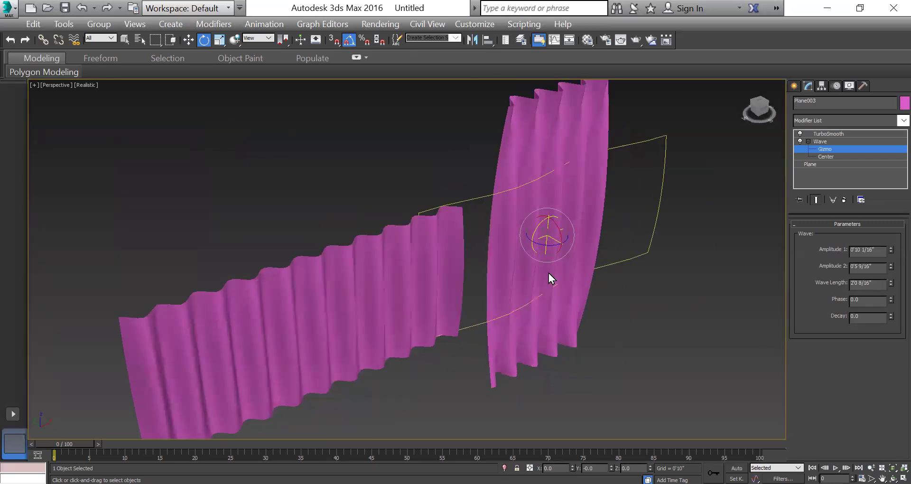
Set the upright sheet's Wave Amplitude 1 to 0'8 6/16", Amplitude 2 to 0'5 8/16" and Wave Length to 1'1 3/16"
{"action": "scroll", "coordinate": [549, 273], "scroll_direction": "down", "scroll_amount": 3}
{"action": "scroll", "coordinate": [622, 252], "scroll_direction": "up", "scroll_amount": 3}
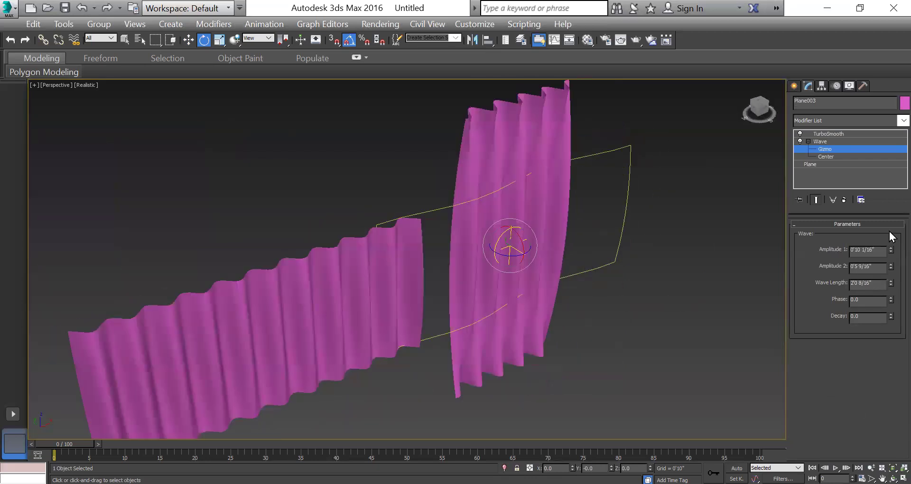
{"action": "left_click_drag", "start_coordinate": [890, 253], "coordinate": [888, 304]}
{"action": "left_click_drag", "start_coordinate": [887, 305], "coordinate": [887, 305]}
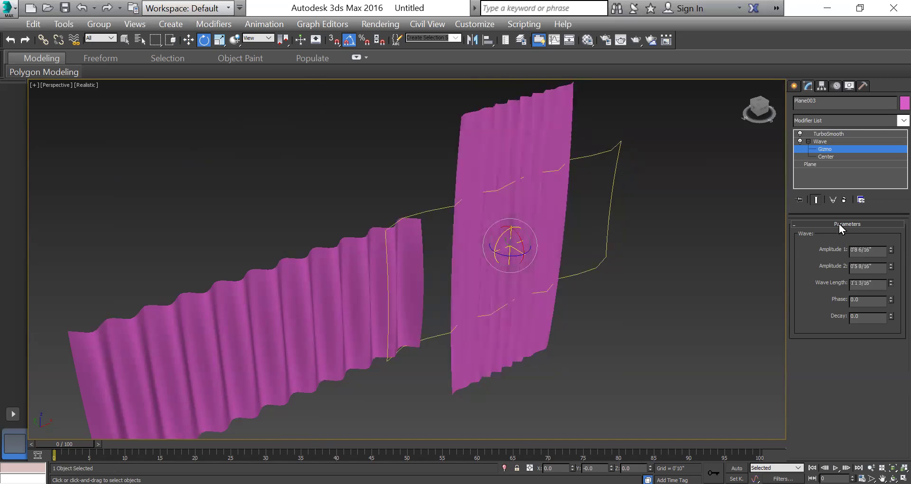
{"action": "left_click", "coordinate": [762, 112]}
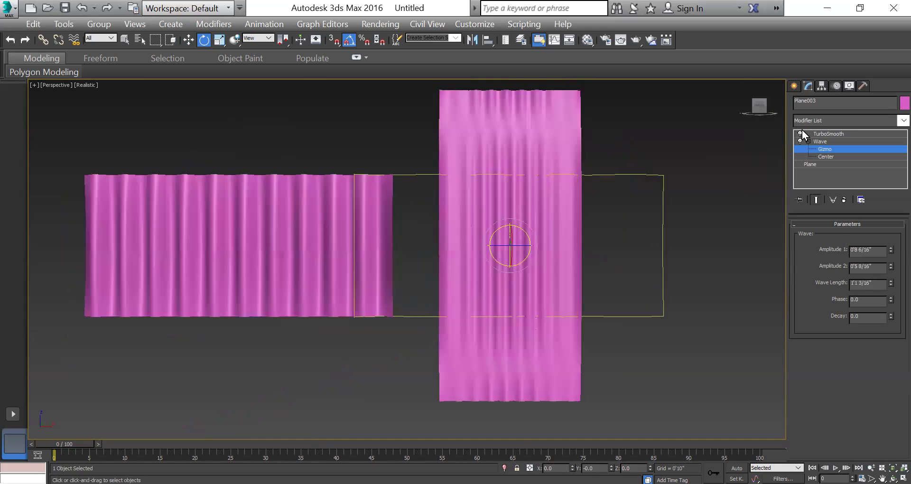
{"action": "left_click", "coordinate": [825, 134]}
{"action": "middle_click_drag", "start_coordinate": [388, 179], "coordinate": [502, 183], "text": "alt"}
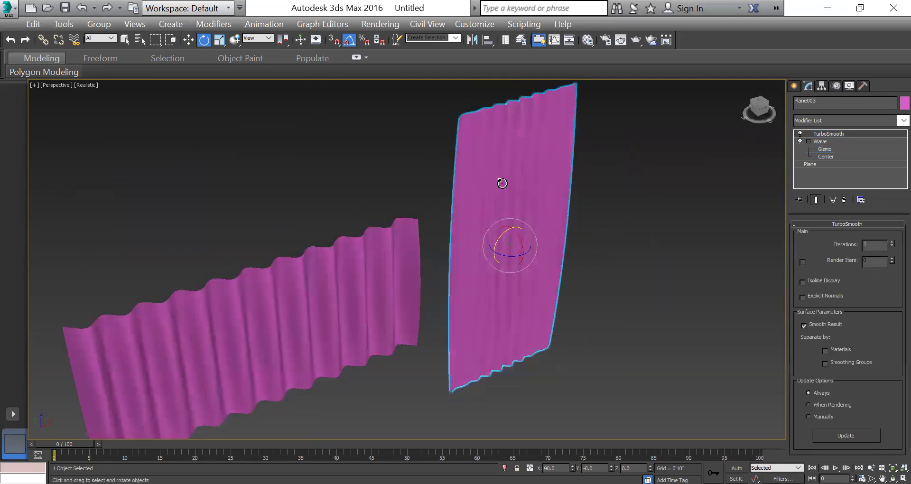
Turn on the edged faces display in the Perspective view to examine the sheets' mesh
{"action": "left_click", "coordinate": [51, 90]}
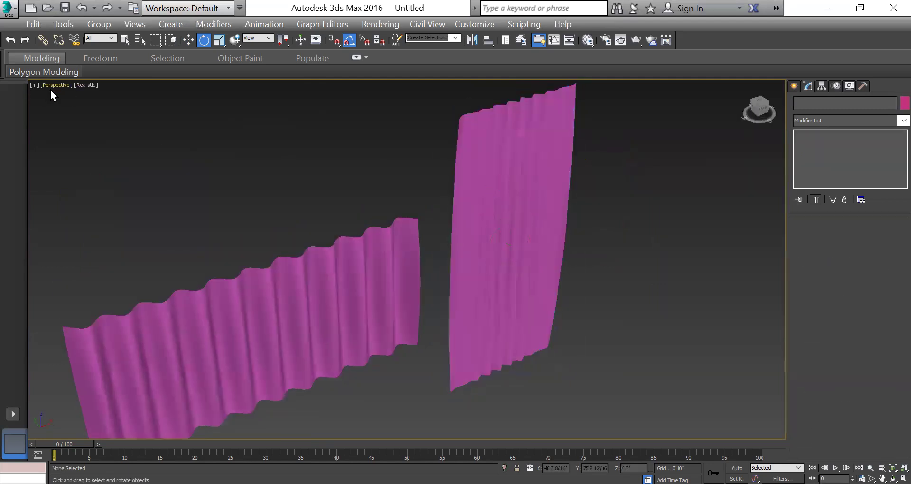
{"action": "left_click", "coordinate": [50, 89]}
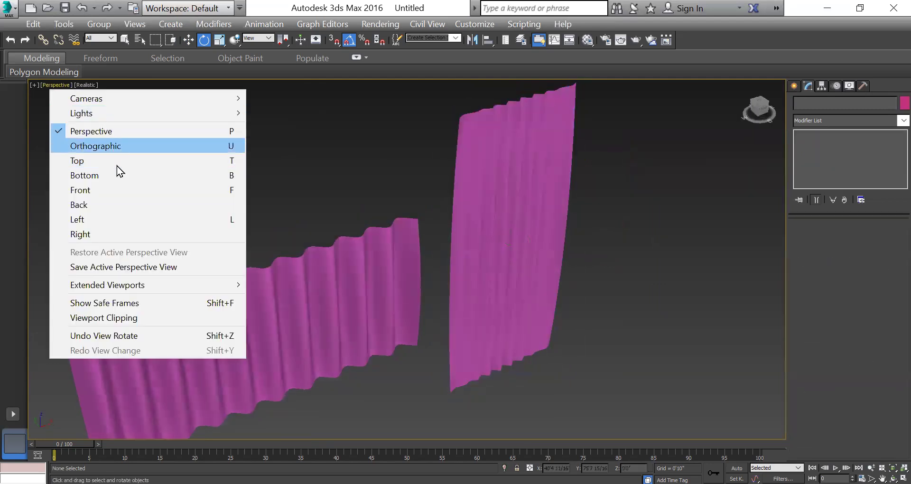
{"action": "left_click", "coordinate": [374, 182]}
{"action": "left_click", "coordinate": [88, 87]}
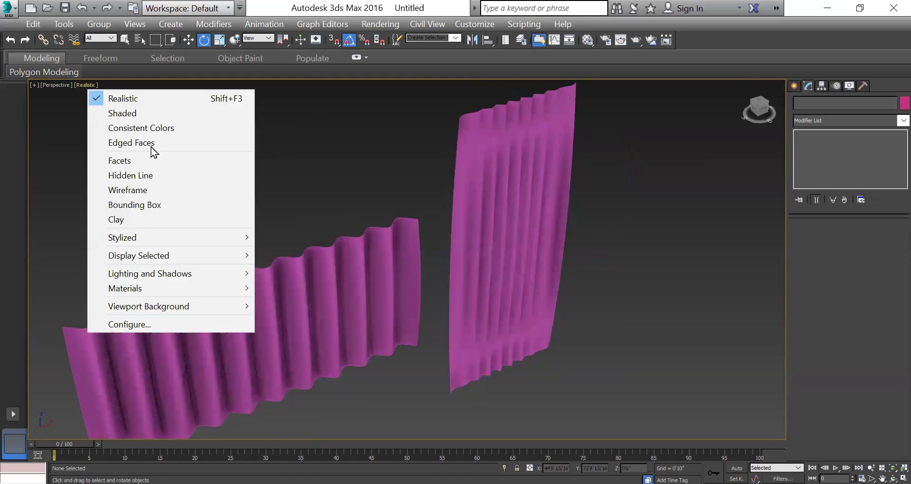
{"action": "left_click", "coordinate": [122, 142]}
{"action": "middle_click_drag", "start_coordinate": [565, 193], "coordinate": [521, 172], "text": "alt"}
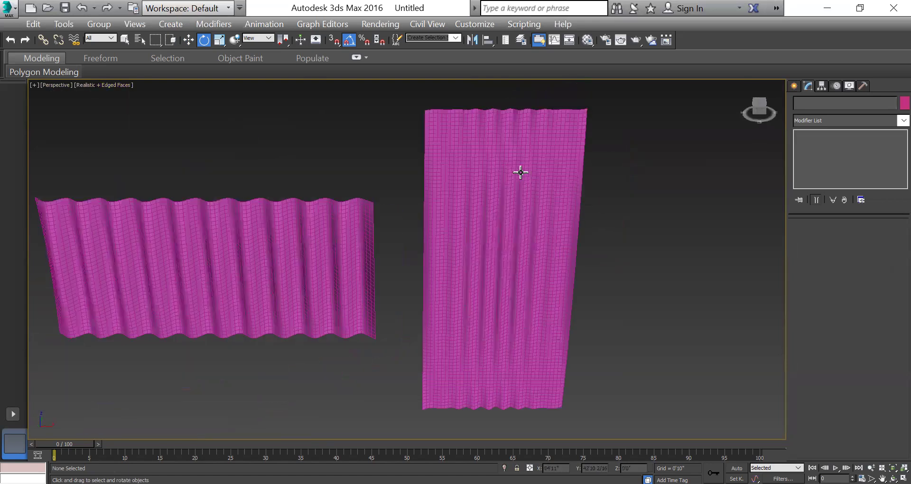
Set the upright sheet's Wave Amplitude 1 to 0'9 15/16", Amplitude 2 to 0'6 11/16" and Wave Length to 1'0 15/16"
{"action": "left_click", "coordinate": [521, 173]}
{"action": "left_click", "coordinate": [758, 112]}
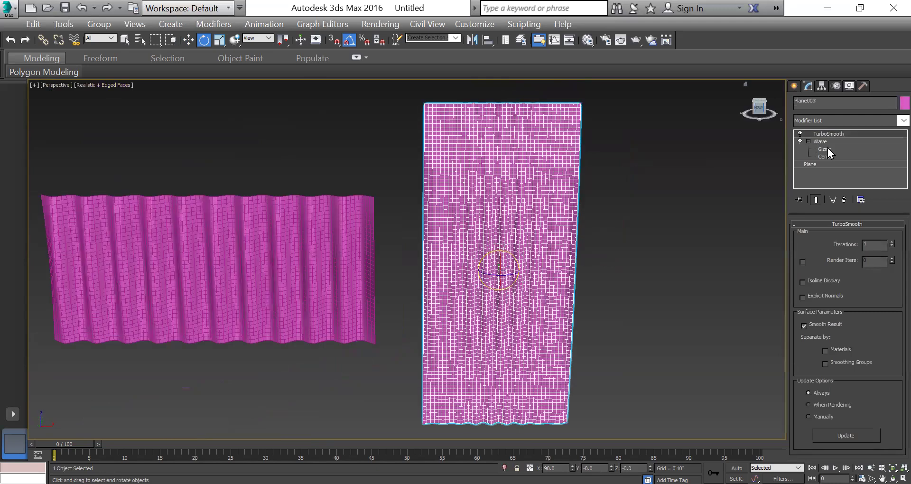
{"action": "left_click", "coordinate": [839, 142]}
{"action": "mouse_move", "coordinate": [449, 264]}
{"action": "middle_mouse_down", "text": "alt"}
{"action": "mouse_move", "coordinate": [403, 268]}
{"action": "mouse_move", "coordinate": [413, 289]}
{"action": "mouse_move", "coordinate": [426, 284]}
{"action": "middle_mouse_up", "text": "alt"}
{"action": "mouse_move", "coordinate": [891, 250]}
{"action": "left_mouse_down"}
{"action": "mouse_move", "coordinate": [885, 221]}
{"action": "mouse_move", "coordinate": [890, 271]}
{"action": "mouse_move", "coordinate": [889, 254]}
{"action": "left_mouse_up"}
{"action": "left_click_drag", "start_coordinate": [891, 285], "coordinate": [883, 283]}
{"action": "middle_click_drag", "start_coordinate": [599, 243], "coordinate": [535, 221], "text": "alt"}
Turn off the edged faces display and inspect the upright sheet's waves from the front
{"action": "left_click", "coordinate": [111, 87]}
{"action": "left_click", "coordinate": [149, 143]}
{"action": "left_click", "coordinate": [303, 124]}
{"action": "middle_click_drag", "start_coordinate": [484, 252], "coordinate": [499, 230], "text": "alt"}
{"action": "left_click", "coordinate": [499, 230]}
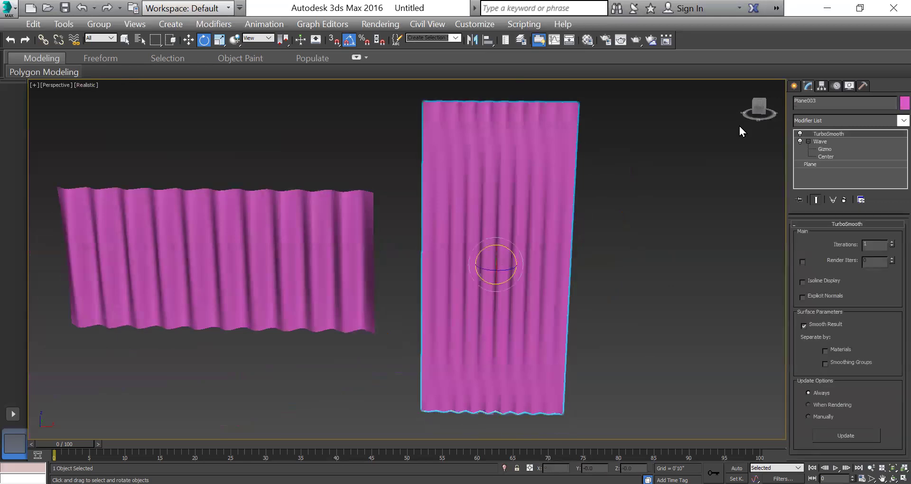
{"action": "left_click", "coordinate": [761, 114]}
{"action": "left_click", "coordinate": [763, 110]}
{"action": "left_click", "coordinate": [705, 193]}
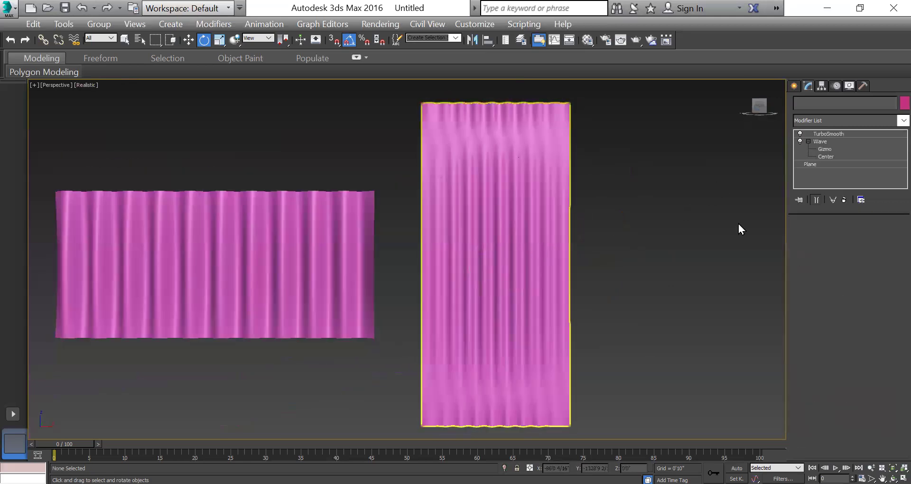
Narrow the upright sheet's base plane to a width of 7'7 6/16" and check it from the front
{"action": "left_click", "coordinate": [843, 166]}
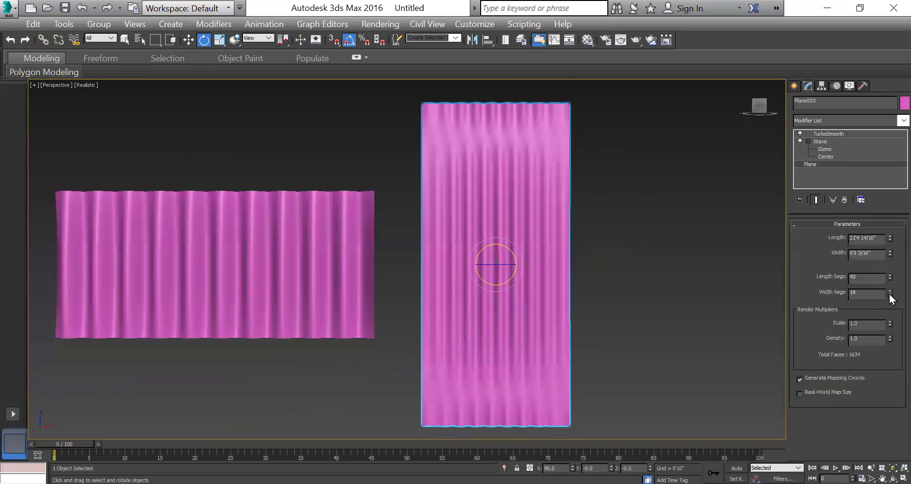
{"action": "mouse_move", "coordinate": [890, 256]}
{"action": "left_mouse_down"}
{"action": "mouse_move", "coordinate": [889, 277]}
{"action": "mouse_move", "coordinate": [887, 263]}
{"action": "left_mouse_up"}
{"action": "left_click", "coordinate": [617, 276]}
{"action": "left_click", "coordinate": [447, 218]}
{"action": "middle_click_drag", "start_coordinate": [569, 268], "coordinate": [598, 280], "text": "alt"}
{"action": "left_click", "coordinate": [765, 112]}
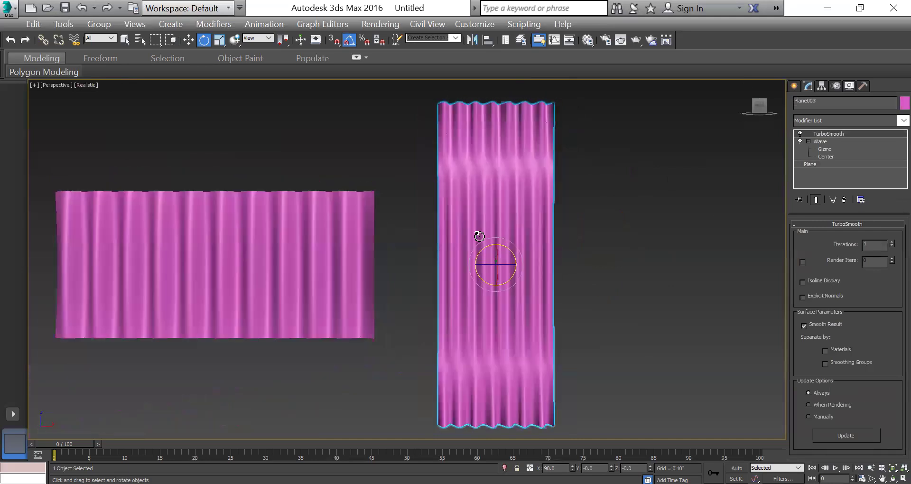
Compare the rotated sheet with the gizmo-rotated one and review the latter's Wave gizmo, Wave settings and base plane parameters
{"action": "scroll", "coordinate": [446, 232], "scroll_direction": "down", "scroll_amount": 2}
{"action": "left_click", "coordinate": [427, 237]}
{"action": "scroll", "coordinate": [467, 280], "scroll_direction": "up", "scroll_amount": 2}
{"action": "left_click", "coordinate": [472, 262]}
{"action": "middle_click_drag", "start_coordinate": [410, 275], "coordinate": [534, 311], "text": "alt"}
{"action": "left_click", "coordinate": [834, 149]}
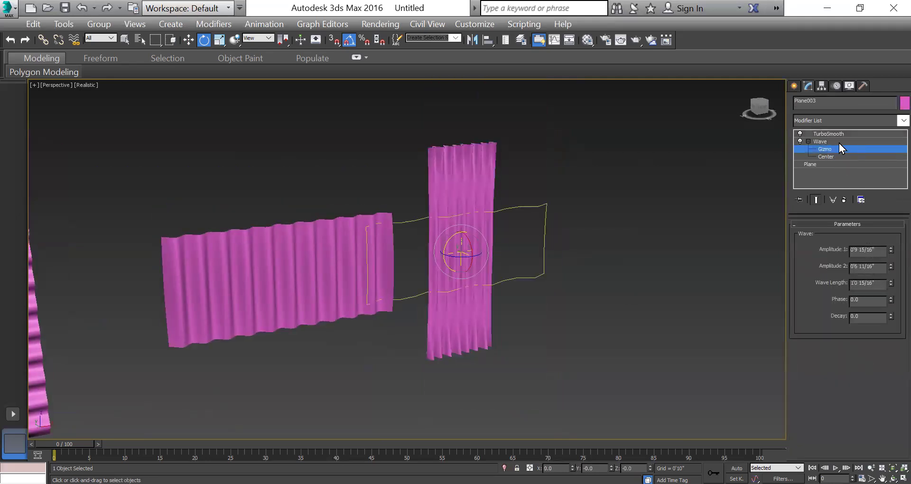
{"action": "left_click", "coordinate": [843, 141]}
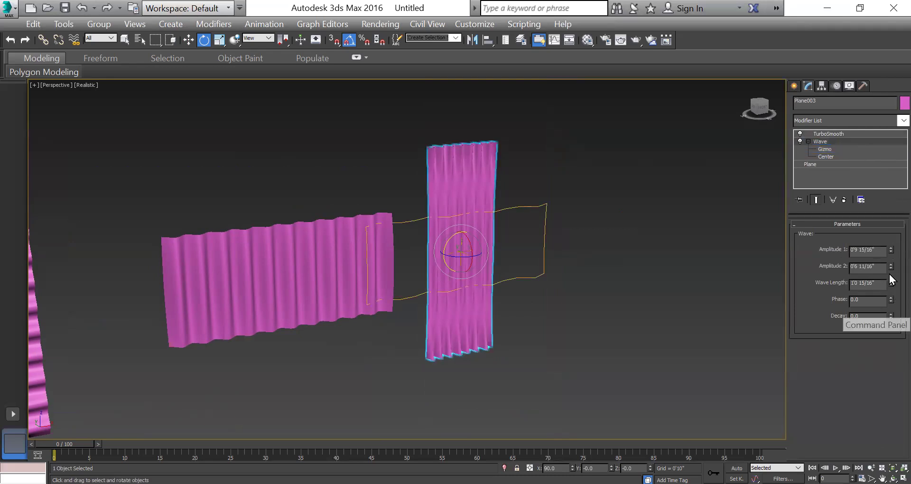
{"action": "left_click", "coordinate": [825, 165]}
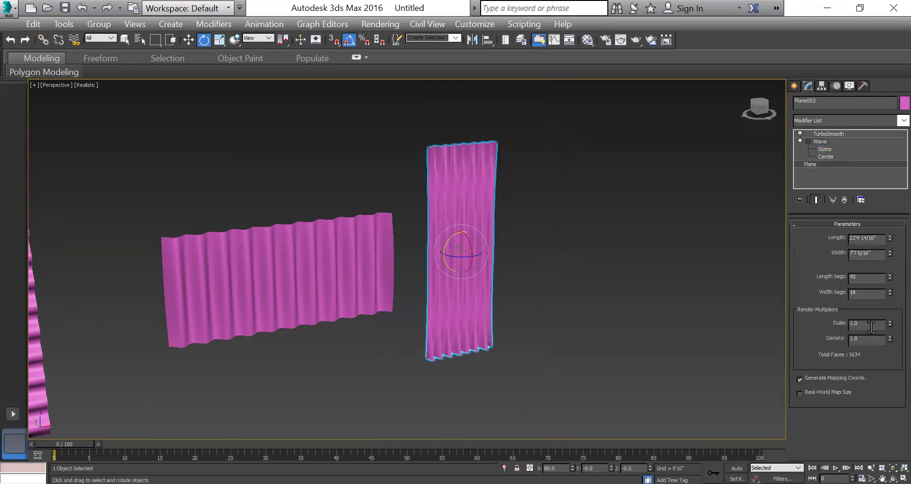
Set the upright sheet's base plane to 61 width segments, with Wave Amplitude 1 at 0'9 1/16" and Amplitude 2 at 0'8 11/16"
{"action": "left_click_drag", "start_coordinate": [890, 292], "coordinate": [886, 243]}
{"action": "left_click_drag", "start_coordinate": [879, 205], "coordinate": [888, 267]}
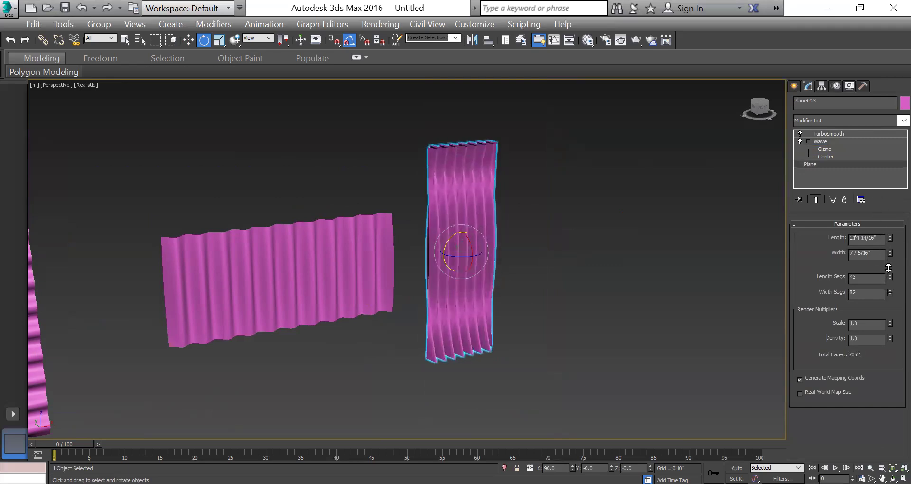
{"action": "left_click", "coordinate": [840, 142]}
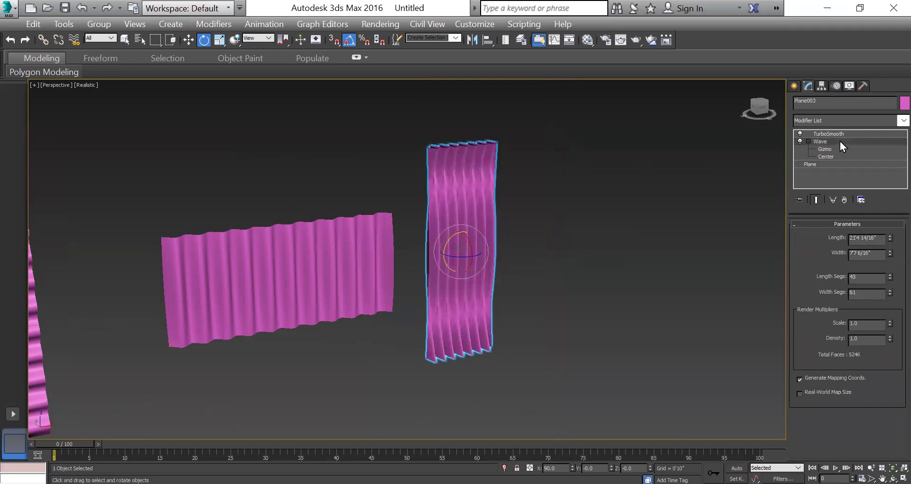
{"action": "left_click_drag", "start_coordinate": [891, 269], "coordinate": [898, 251]}
{"action": "mouse_move", "coordinate": [699, 299]}
{"action": "middle_mouse_down", "text": "alt"}
{"action": "mouse_move", "coordinate": [663, 301]}
{"action": "mouse_move", "coordinate": [714, 299]}
{"action": "middle_mouse_up", "text": "alt"}
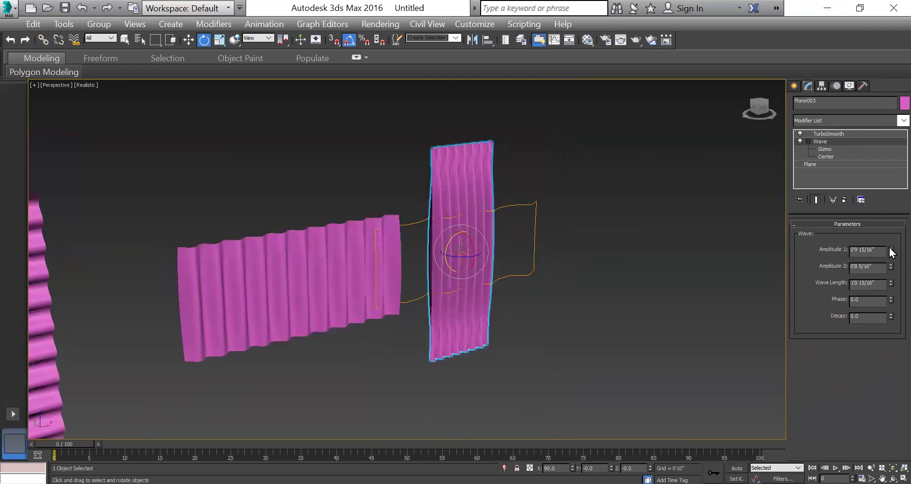
{"action": "mouse_move", "coordinate": [891, 254]}
{"action": "left_mouse_down"}
{"action": "mouse_move", "coordinate": [888, 273]}
{"action": "mouse_move", "coordinate": [887, 265]}
{"action": "left_mouse_up"}
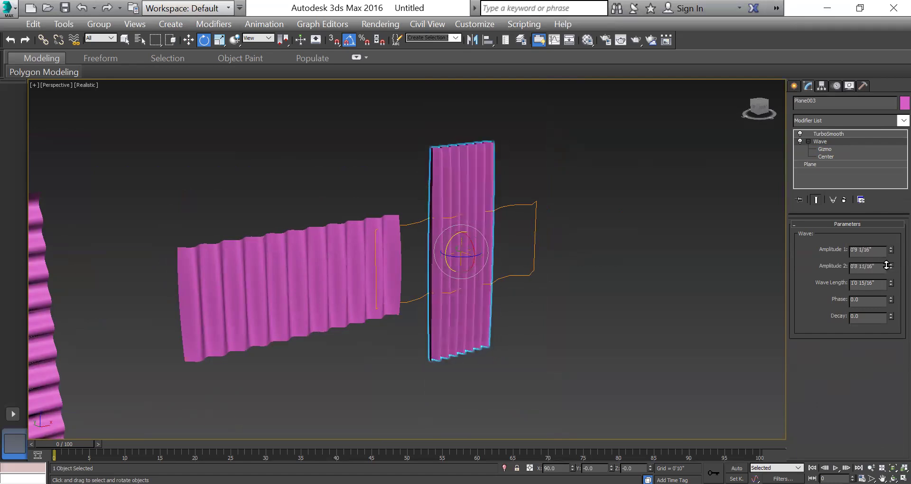
Inspect the upright sheet's waves from the front and close up, and check its Wave settings
{"action": "left_click", "coordinate": [764, 115]}
{"action": "left_click", "coordinate": [597, 196]}
{"action": "left_click", "coordinate": [443, 235]}
{"action": "scroll", "coordinate": [483, 251], "scroll_direction": "up", "scroll_amount": 3}
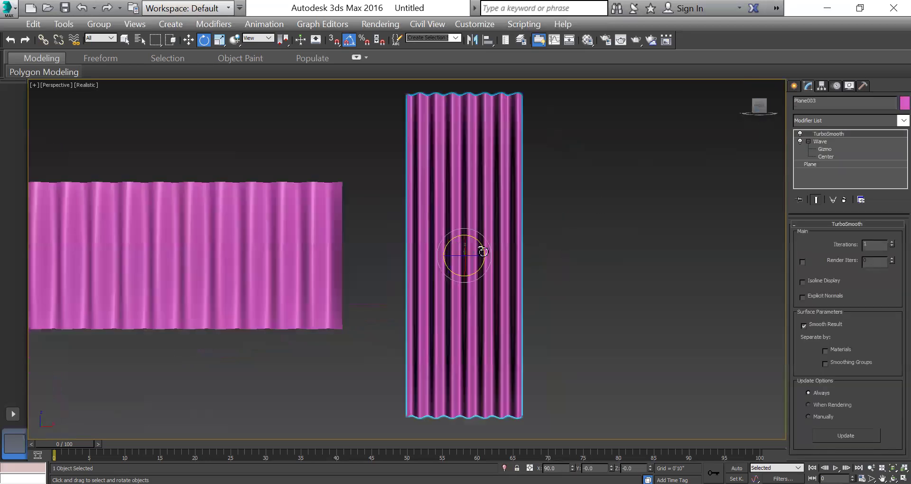
{"action": "scroll", "coordinate": [496, 350], "scroll_direction": "up", "scroll_amount": 2}
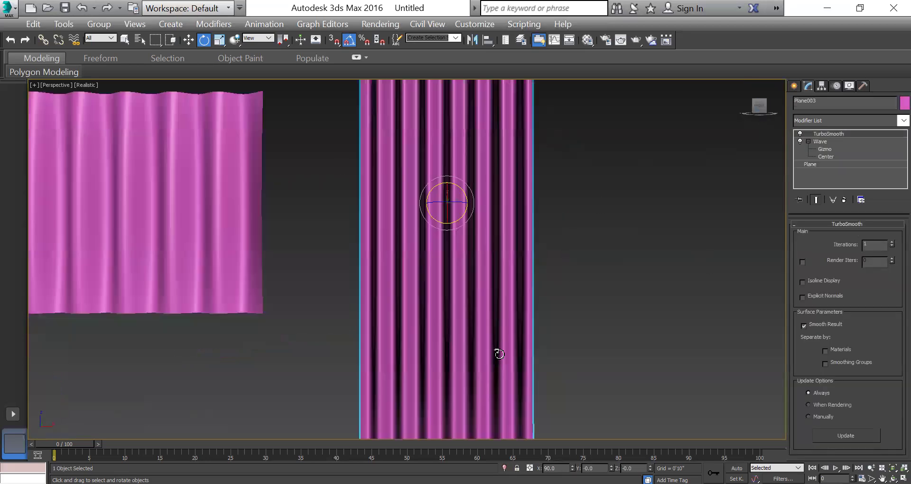
{"action": "scroll", "coordinate": [470, 175], "scroll_direction": "up", "scroll_amount": 4}
{"action": "scroll", "coordinate": [488, 215], "scroll_direction": "down", "scroll_amount": 5}
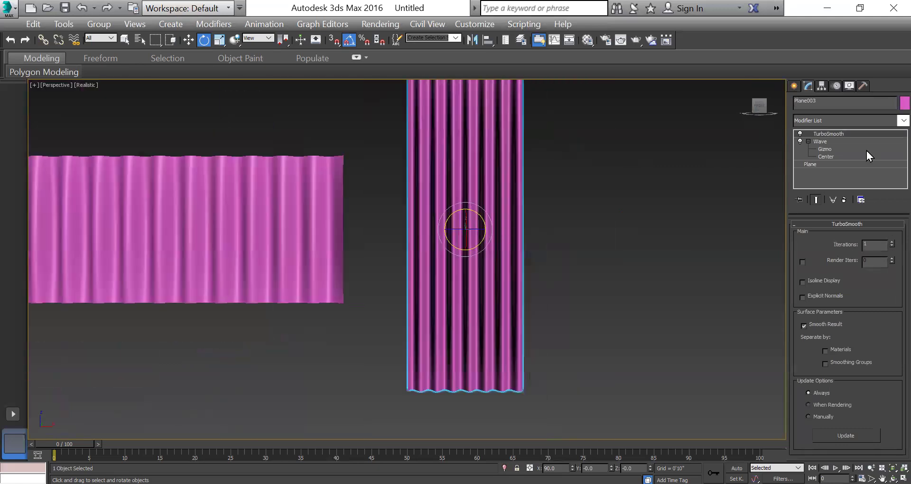
{"action": "left_click", "coordinate": [840, 143]}
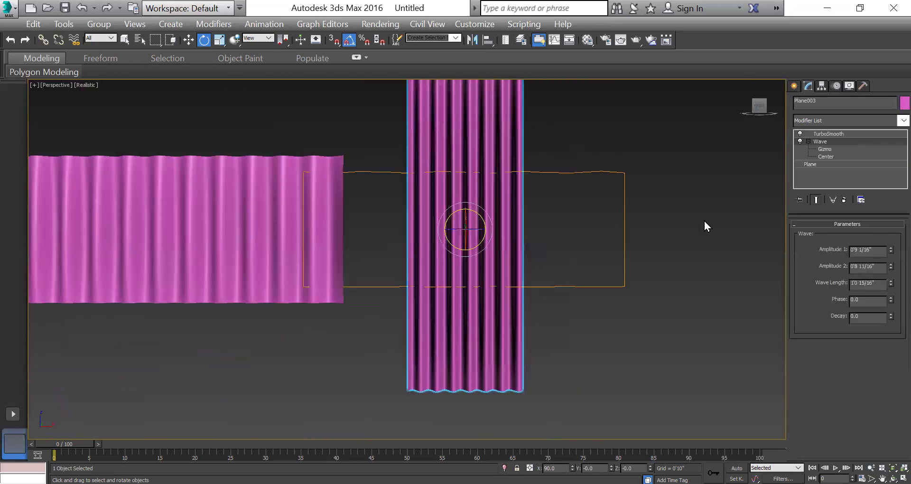
{"action": "scroll", "coordinate": [573, 233], "scroll_direction": "down", "scroll_amount": 2}
{"action": "scroll", "coordinate": [572, 233], "scroll_direction": "down", "scroll_amount": 1}
{"action": "left_click", "coordinate": [612, 230]}
Copy the upright sheet once horizontally so the two panels stand side by side with a gap between them
{"action": "scroll", "coordinate": [611, 231], "scroll_direction": "up", "scroll_amount": 2}
{"action": "left_click", "coordinate": [395, 237]}
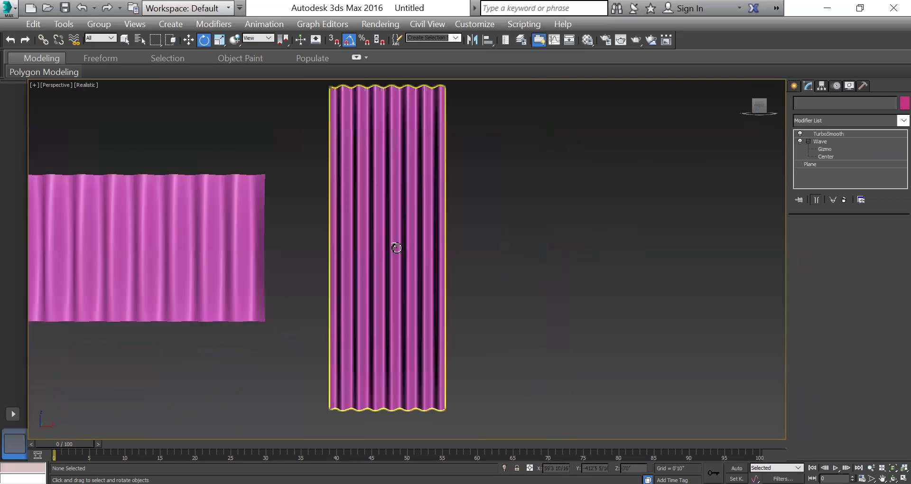
{"action": "scroll", "coordinate": [394, 247], "scroll_direction": "down", "scroll_amount": 1}
{"action": "key", "text": "w"}
{"action": "mouse_move", "coordinate": [408, 250]}
{"action": "left_mouse_down", "text": "shift"}
{"action": "mouse_move", "coordinate": [595, 270]}
{"action": "mouse_move", "coordinate": [529, 265]}
{"action": "left_mouse_up", "text": "shift"}
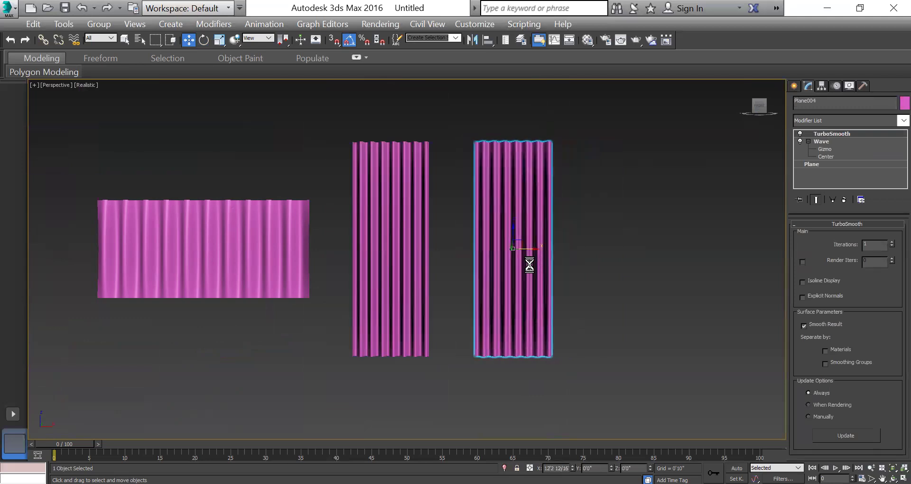
{"action": "left_click", "coordinate": [445, 312]}
{"action": "left_click", "coordinate": [694, 275]}
Draw a straight horizontal line about 21'8" long in the Front view, across the tops of both upright panels
{"action": "key", "text": "alt+w"}
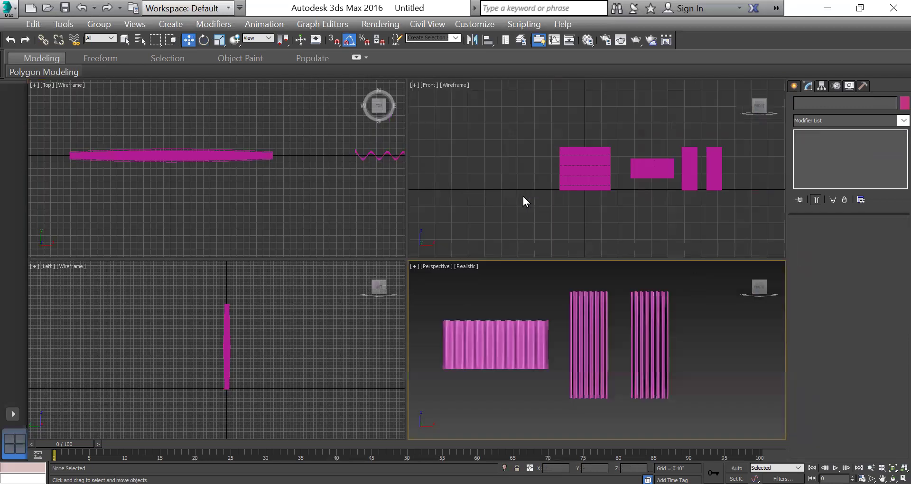
{"action": "scroll", "coordinate": [630, 172], "scroll_direction": "up", "scroll_amount": 6}
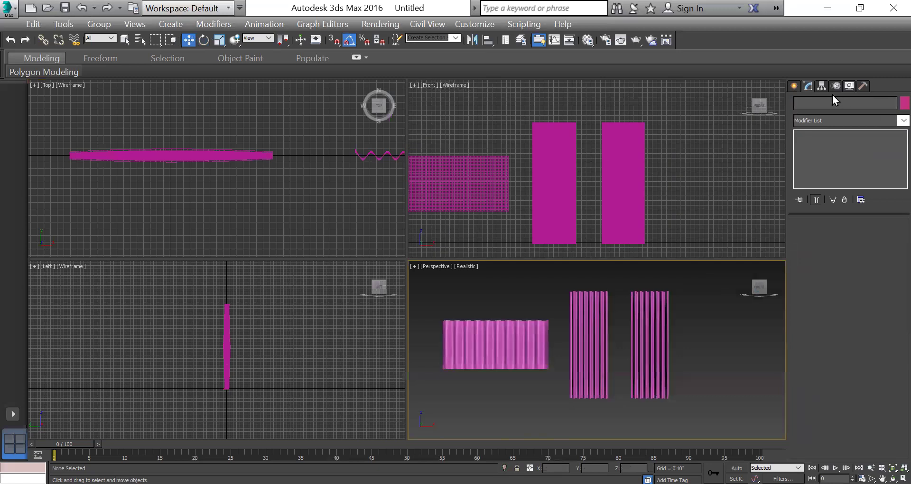
{"action": "left_click", "coordinate": [793, 86]}
{"action": "left_click", "coordinate": [810, 104]}
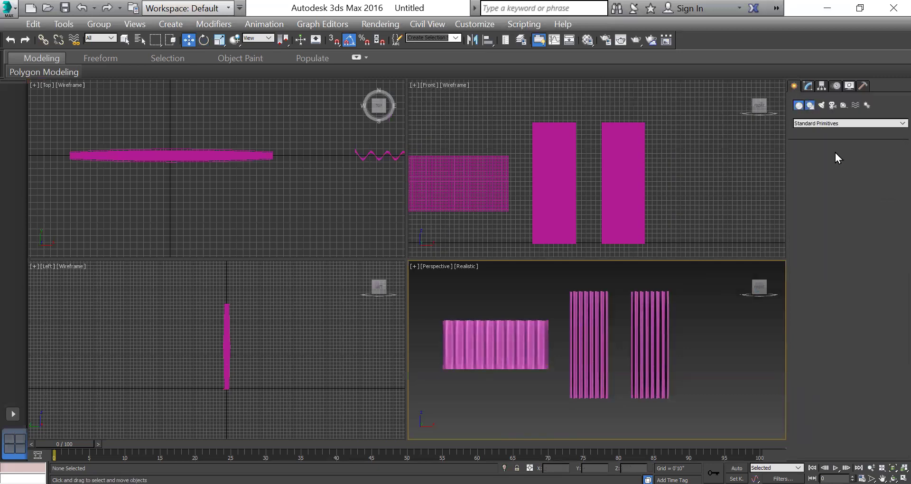
{"action": "left_click", "coordinate": [820, 181]}
{"action": "scroll", "coordinate": [522, 119], "scroll_direction": "up", "scroll_amount": 2}
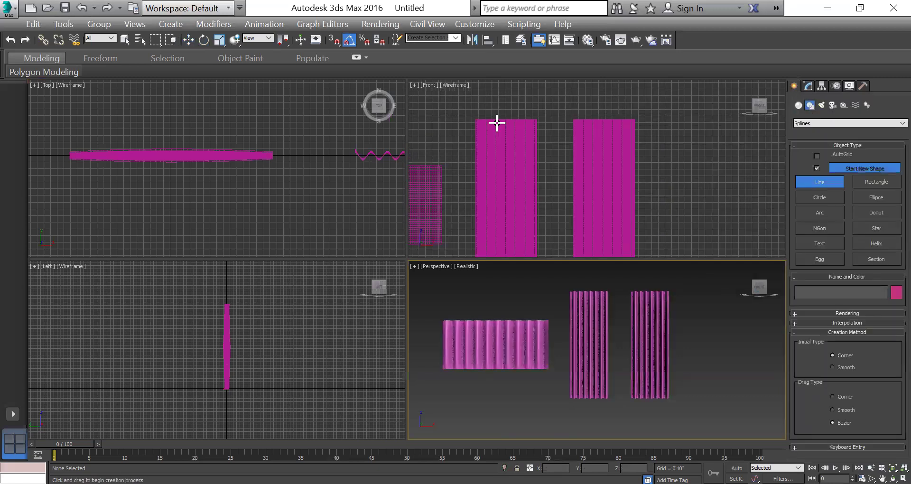
{"action": "left_click", "coordinate": [471, 125]}
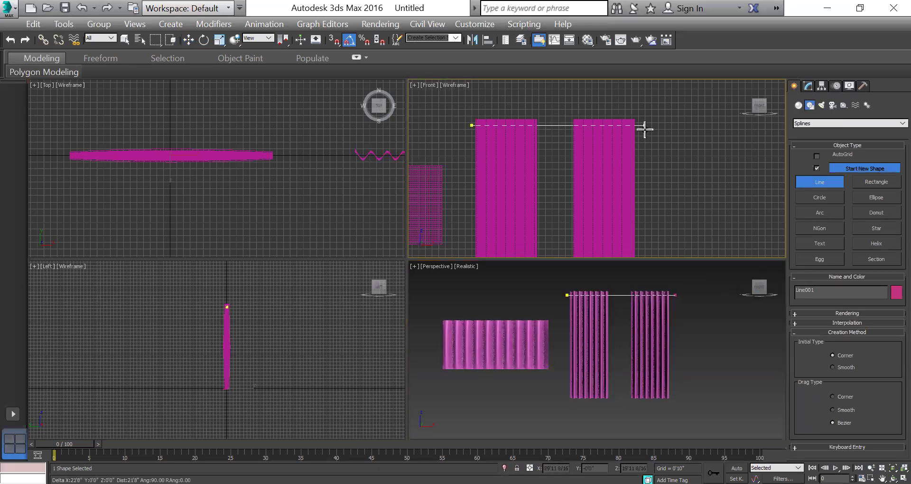
{"action": "right_click", "coordinate": [644, 129]}
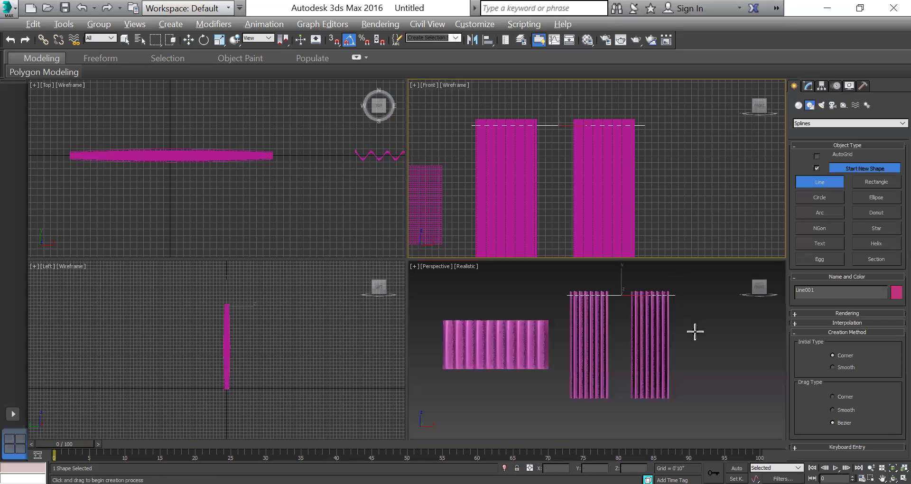
{"action": "right_click", "coordinate": [694, 331]}
Enable the line in renderer and viewport and set its radial thickness to 0'5 3/16" to form a curtain rod
{"action": "key", "text": "alt+w"}
{"action": "middle_click_drag", "start_coordinate": [467, 350], "coordinate": [838, 230], "text": "alt"}
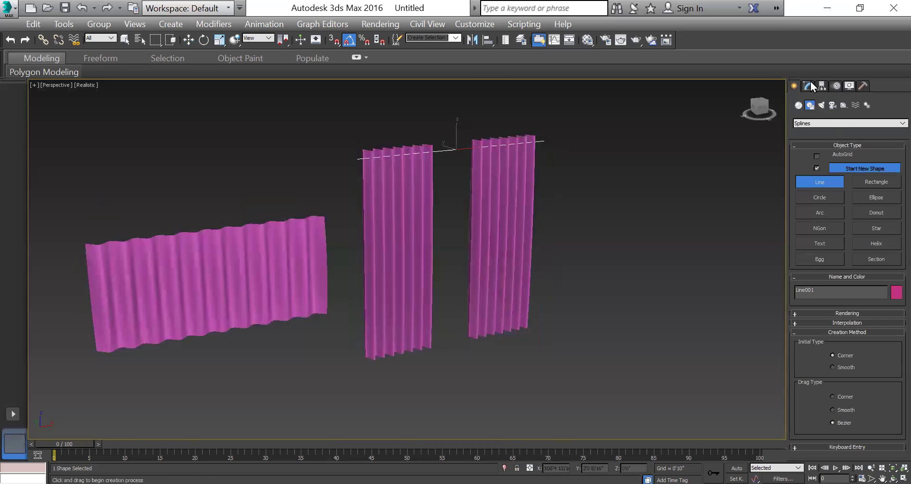
{"action": "left_click", "coordinate": [809, 87]}
{"action": "left_click", "coordinate": [825, 229]}
{"action": "left_click", "coordinate": [825, 231]}
{"action": "left_click", "coordinate": [823, 241]}
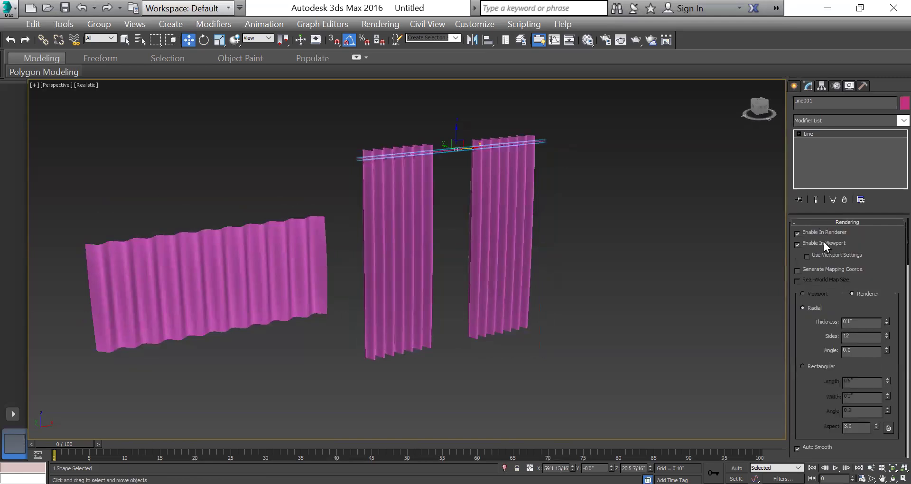
{"action": "left_click_drag", "start_coordinate": [886, 321], "coordinate": [844, 121]}
{"action": "left_click", "coordinate": [764, 108]}
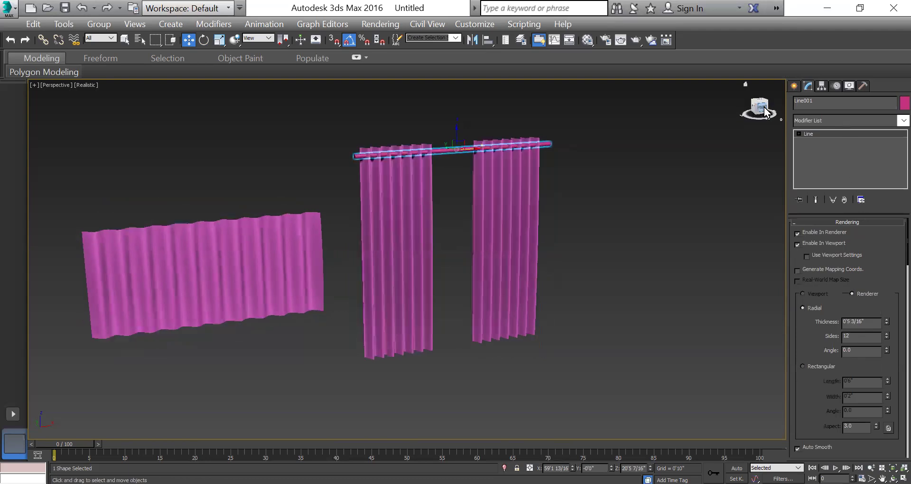
Create a sphere with a radius of about 0'8 7/16" at the rod's right end in the Front view
{"action": "key", "text": "alt+w"}
{"action": "left_click", "coordinate": [677, 148]}
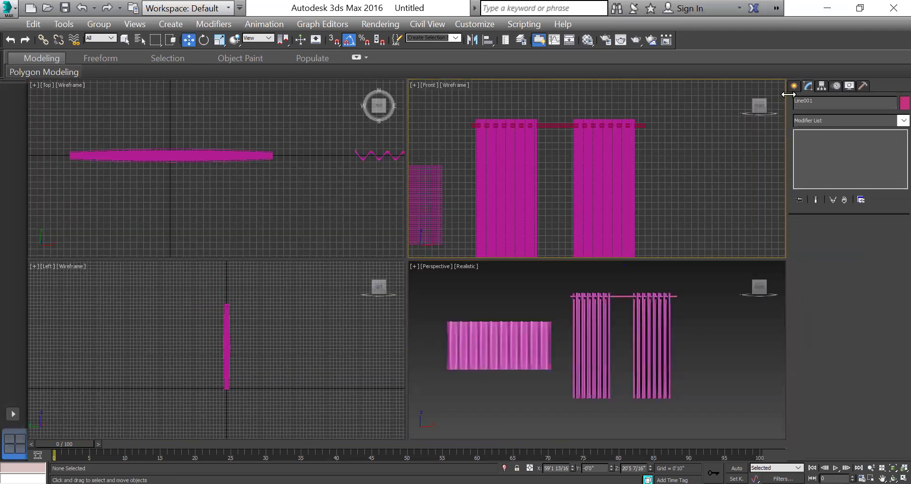
{"action": "left_click", "coordinate": [794, 87]}
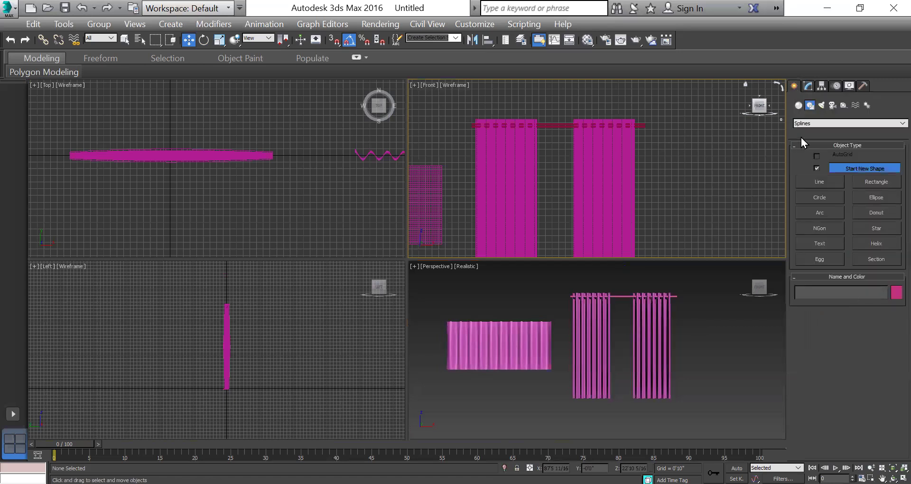
{"action": "left_click", "coordinate": [799, 105]}
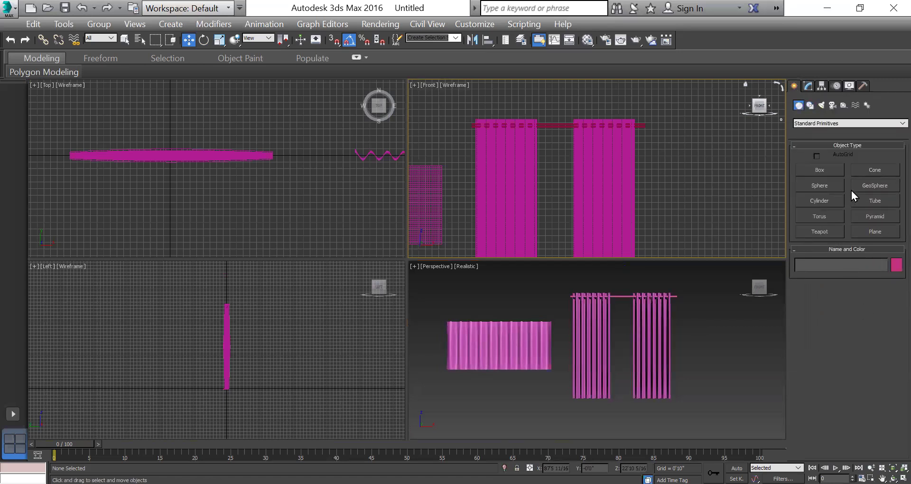
{"action": "left_click", "coordinate": [824, 184]}
{"action": "scroll", "coordinate": [655, 123], "scroll_direction": "up", "scroll_amount": 8}
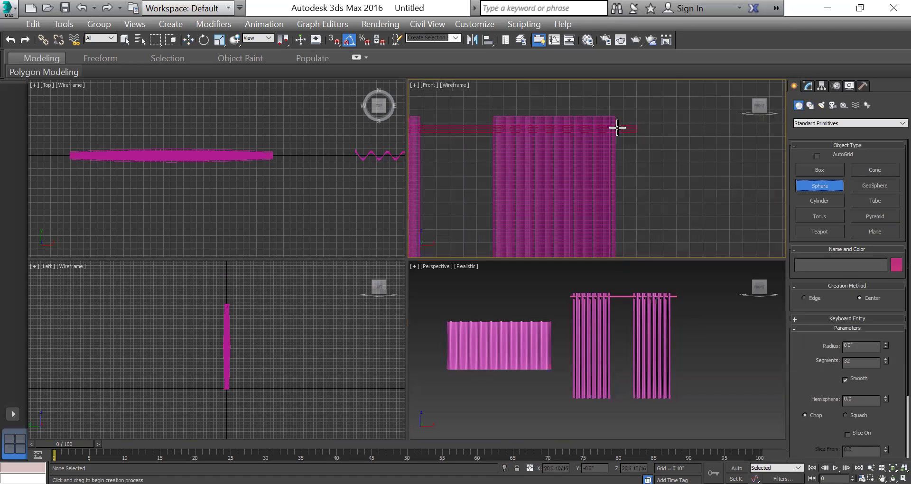
{"action": "left_click_drag", "start_coordinate": [666, 132], "coordinate": [682, 104]}
{"action": "scroll", "coordinate": [688, 142], "scroll_direction": "down", "scroll_amount": 5}
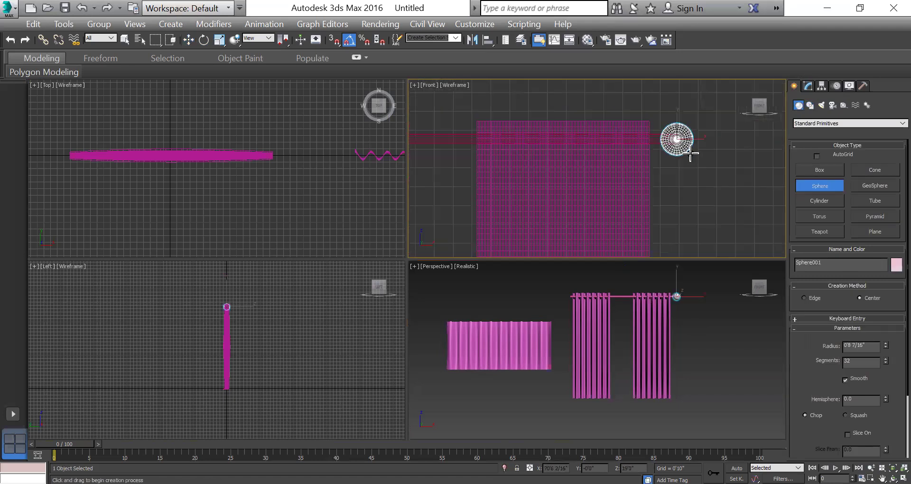
Copy the end sphere once along the rod to its opposite end
{"action": "key", "text": "w"}
{"action": "scroll", "coordinate": [700, 149], "scroll_direction": "down", "scroll_amount": 3}
{"action": "left_click_drag", "start_coordinate": [707, 141], "coordinate": [531, 164], "text": "shift"}
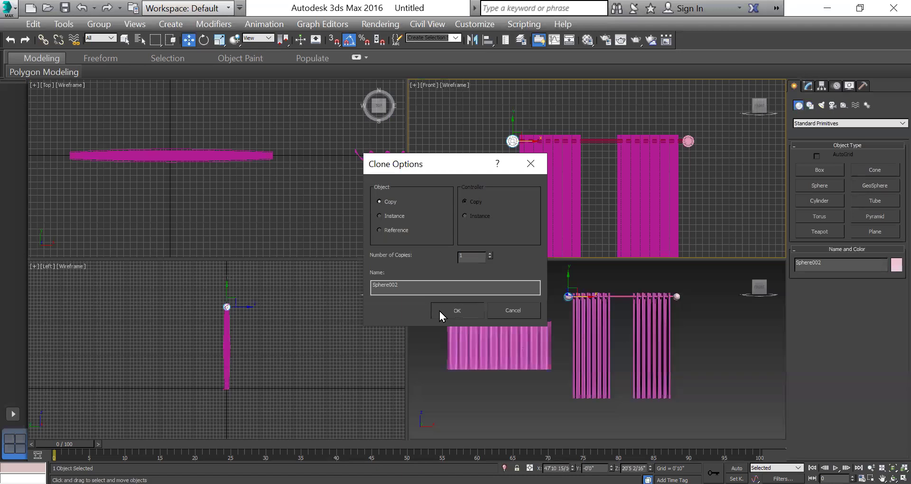
{"action": "left_click", "coordinate": [439, 311]}
Select the curtain rod and both end spheres and give them a grey object color
{"action": "right_click", "coordinate": [707, 339]}
{"action": "key", "text": "alt+w"}
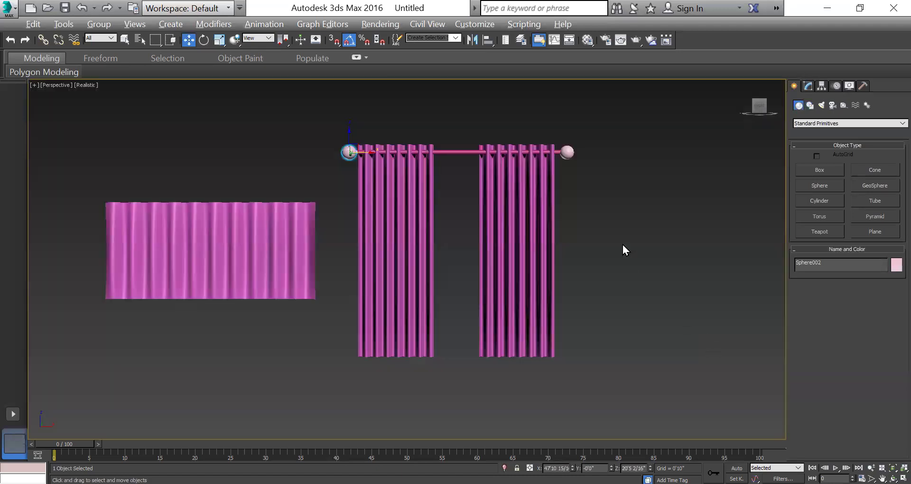
{"action": "left_click", "coordinate": [573, 153]}
{"action": "scroll", "coordinate": [577, 155], "scroll_direction": "up", "scroll_amount": 5}
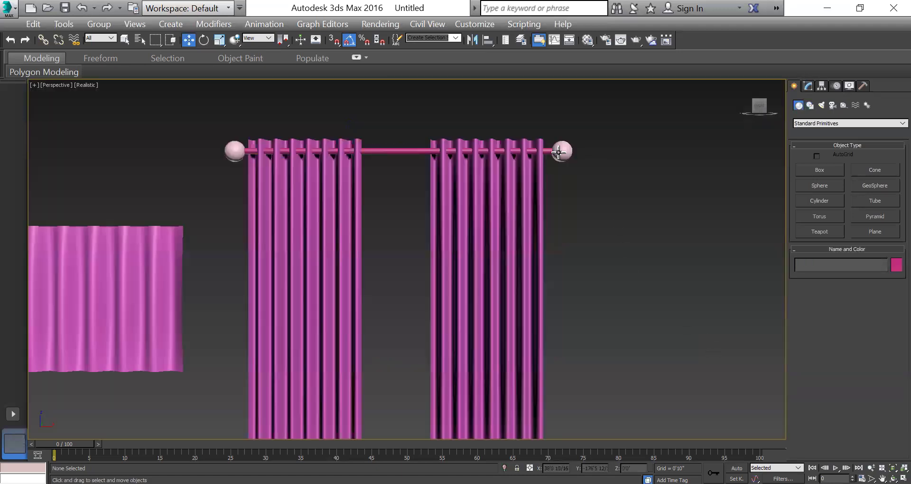
{"action": "left_click", "coordinate": [45, 141], "text": "ctrl"}
{"action": "left_click", "coordinate": [309, 148], "text": "ctrl"}
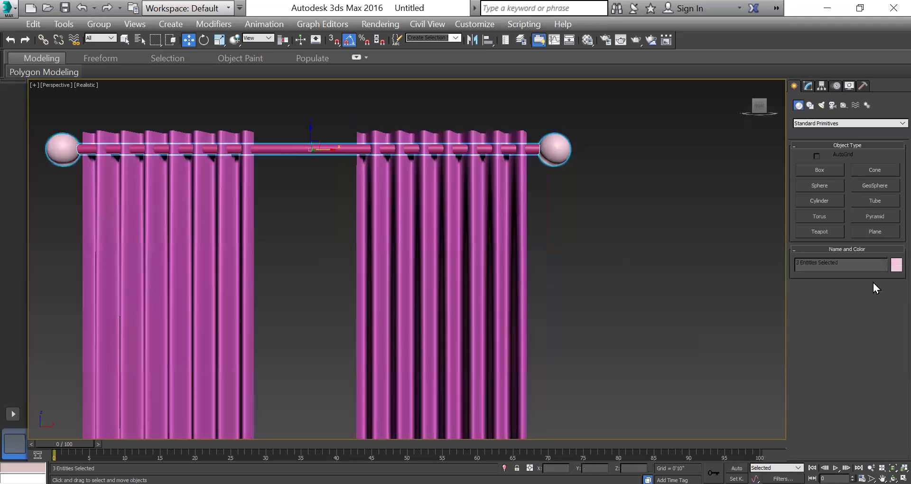
{"action": "left_click", "coordinate": [895, 265]}
{"action": "left_click", "coordinate": [582, 264]}
{"action": "left_click", "coordinate": [513, 265]}
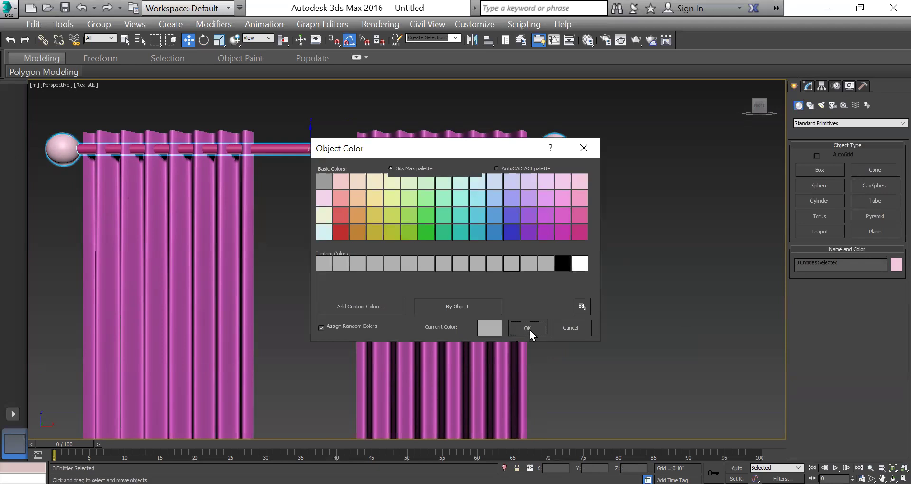
{"action": "left_click", "coordinate": [529, 329]}
{"action": "scroll", "coordinate": [561, 152], "scroll_direction": "down", "scroll_amount": 3}
{"action": "left_click", "coordinate": [568, 152]}
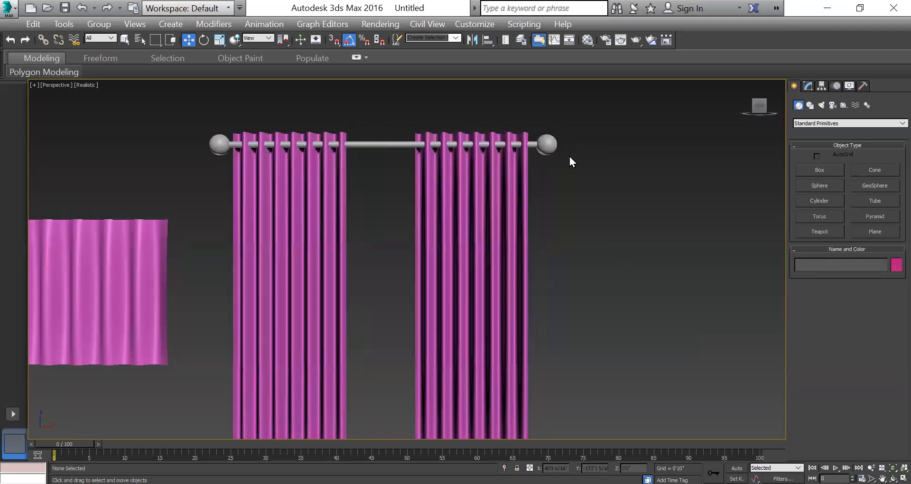
Examine the curtain panels and rod from the front, and compare them with the earlier sheets across all four viewports
{"action": "scroll", "coordinate": [569, 157], "scroll_direction": "down", "scroll_amount": 2}
{"action": "scroll", "coordinate": [573, 160], "scroll_direction": "up", "scroll_amount": 2}
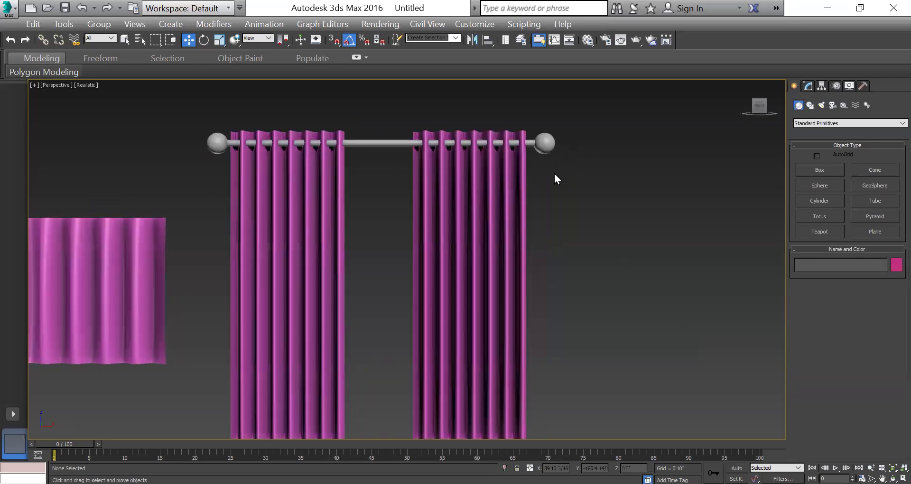
{"action": "scroll", "coordinate": [564, 209], "scroll_direction": "down", "scroll_amount": 4}
{"action": "scroll", "coordinate": [571, 237], "scroll_direction": "up", "scroll_amount": 2}
{"action": "scroll", "coordinate": [539, 137], "scroll_direction": "up", "scroll_amount": 3}
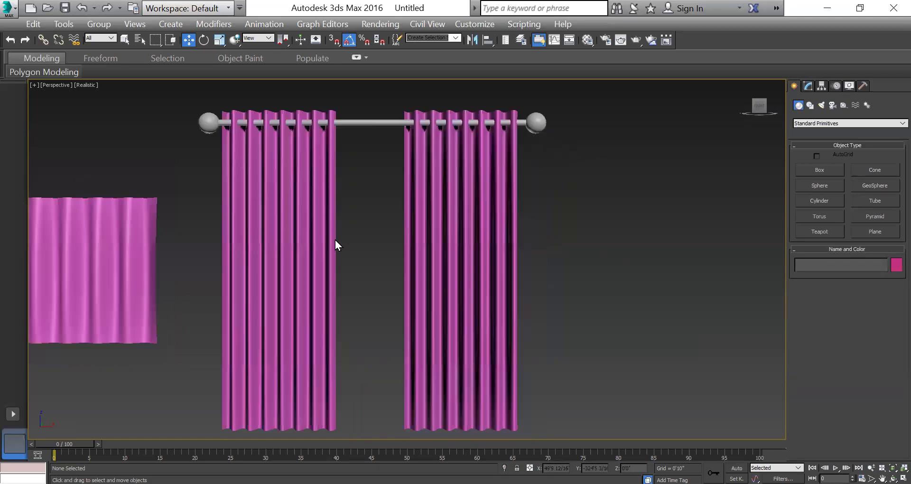
{"action": "scroll", "coordinate": [335, 244], "scroll_direction": "down", "scroll_amount": 3}
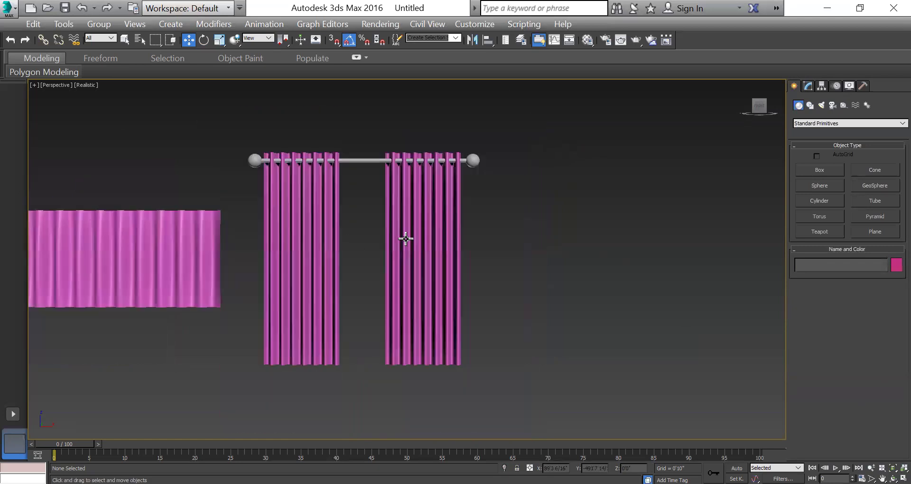
{"action": "left_click", "coordinate": [314, 256]}
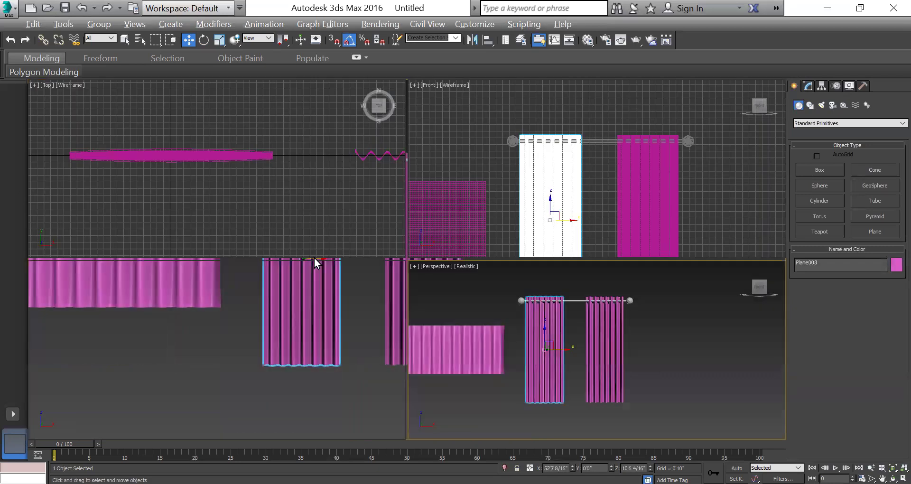
{"action": "key", "text": "alt+w"}
{"action": "scroll", "coordinate": [620, 341], "scroll_direction": "down", "scroll_amount": 3}
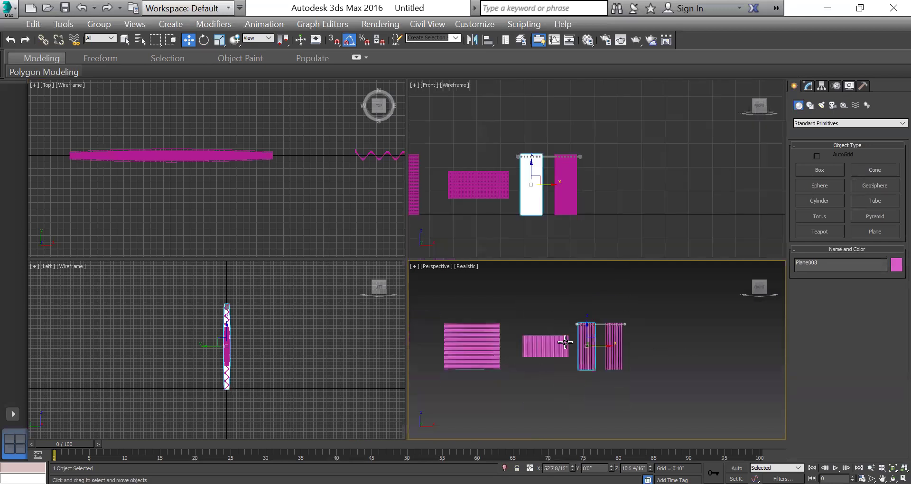
Copy the large horizontally corrugated sheet once along X, placing it beyond the curtains
{"action": "scroll", "coordinate": [472, 349], "scroll_direction": "up", "scroll_amount": 5}
{"action": "left_click", "coordinate": [473, 341]}
{"action": "scroll", "coordinate": [473, 341], "scroll_direction": "down", "scroll_amount": 6}
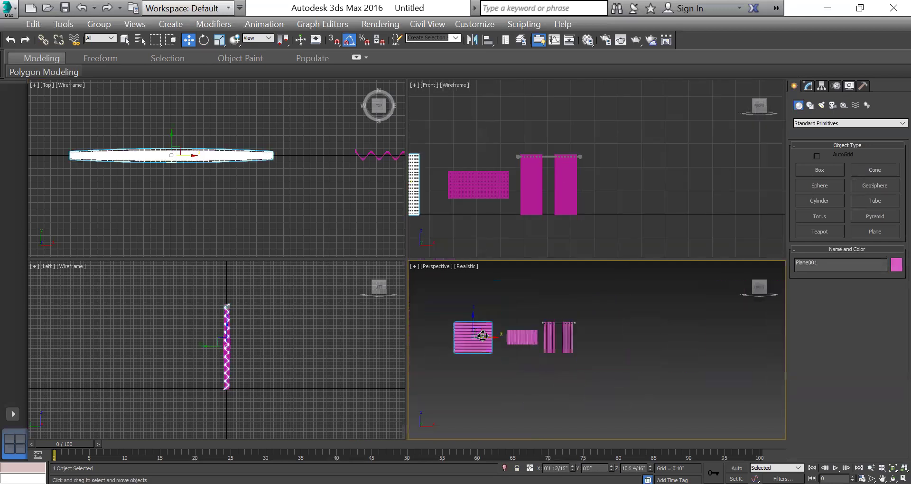
{"action": "left_click_drag", "start_coordinate": [492, 351], "coordinate": [663, 351], "text": "shift"}
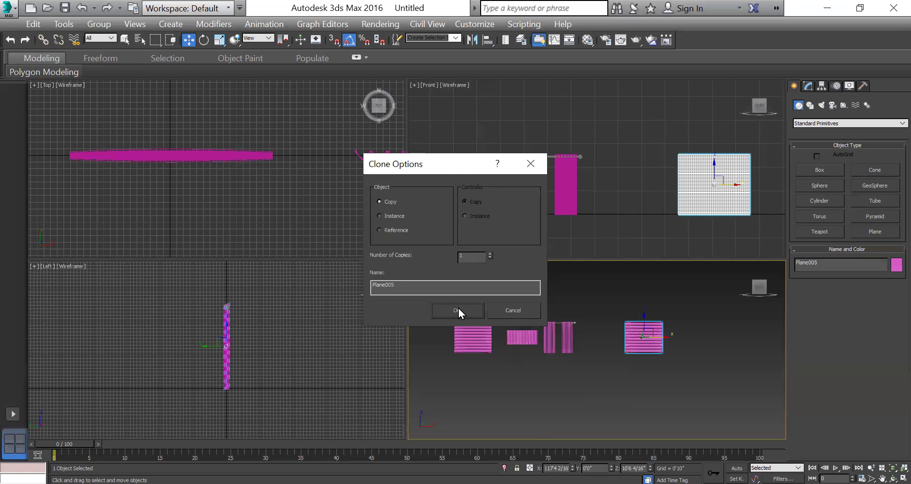
{"action": "left_click", "coordinate": [459, 309]}
Examine the copied corrugated sheet up close in the perspective view and delete it
{"action": "key", "text": "alt+w"}
{"action": "scroll", "coordinate": [524, 219], "scroll_direction": "up", "scroll_amount": 4}
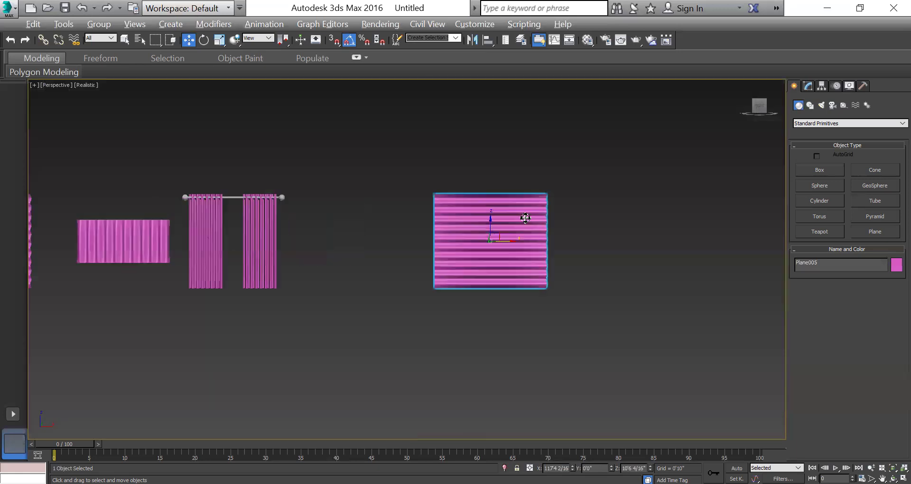
{"action": "scroll", "coordinate": [519, 238], "scroll_direction": "up", "scroll_amount": 3}
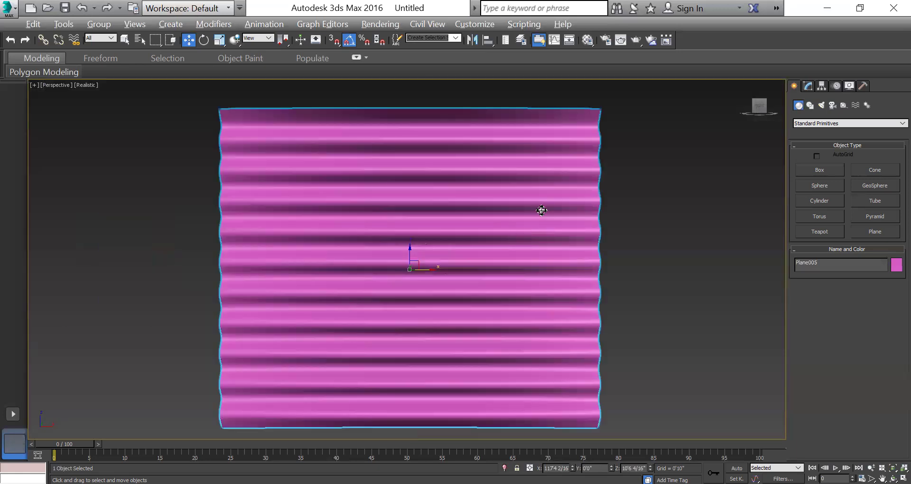
{"action": "scroll", "coordinate": [417, 208], "scroll_direction": "down", "scroll_amount": 3}
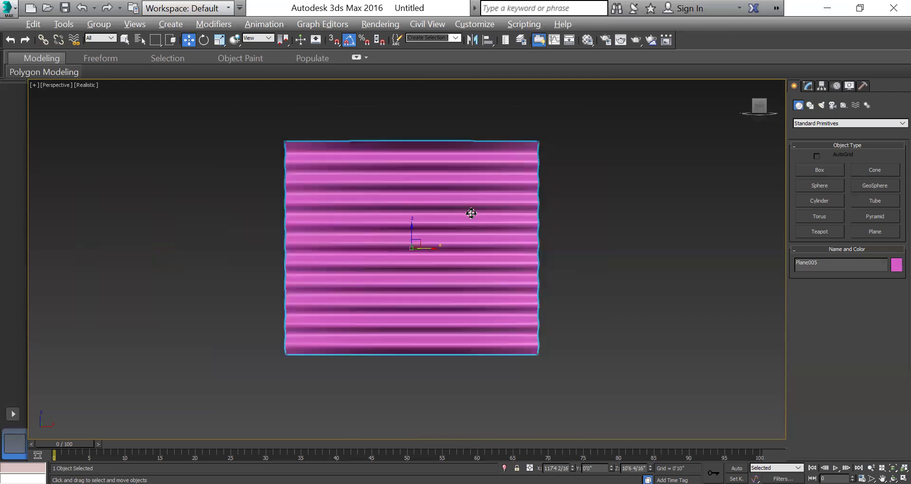
{"action": "scroll", "coordinate": [471, 213], "scroll_direction": "down", "scroll_amount": 5}
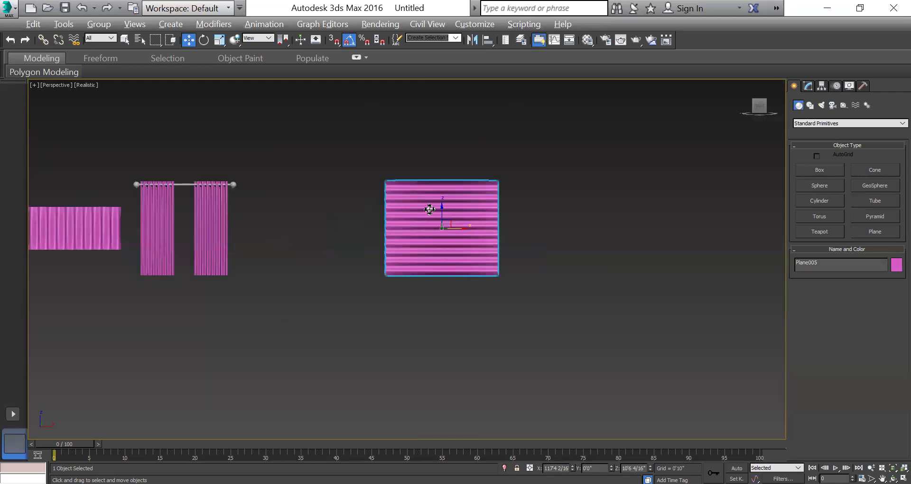
{"action": "key", "text": "Delete"}
{"action": "key", "text": "alt+w"}
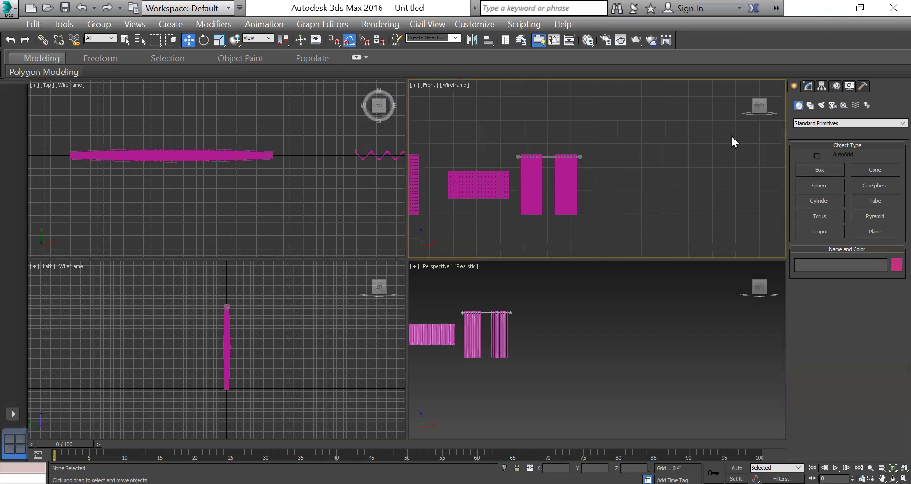
Create an upright plane about 30'8 12/16" long and 9'10 14/16" wide beyond the curtains in the Front view
{"action": "left_click", "coordinate": [875, 231]}
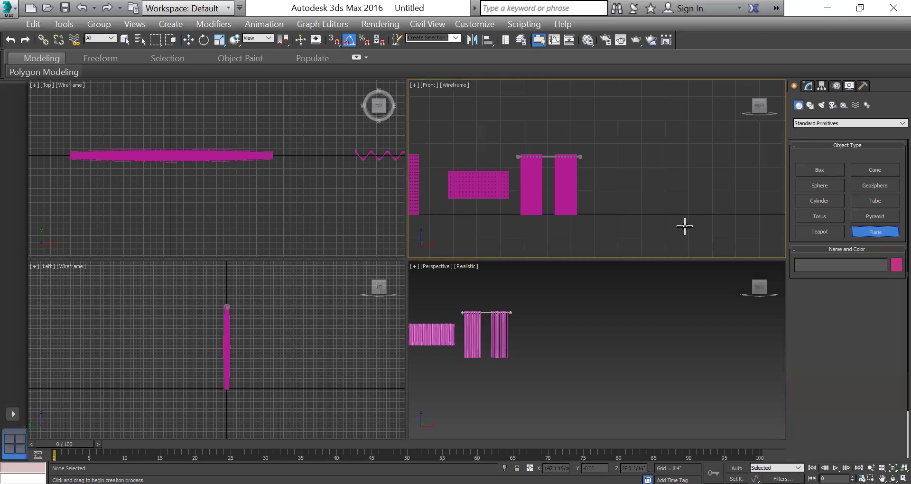
{"action": "left_click_drag", "start_coordinate": [631, 223], "coordinate": [657, 136]}
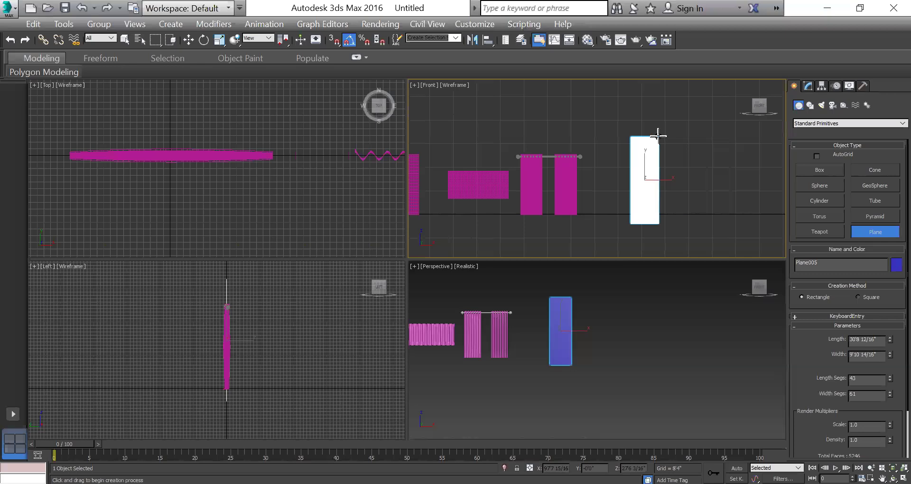
{"action": "left_click", "coordinate": [553, 419]}
{"action": "key", "text": "alt+w"}
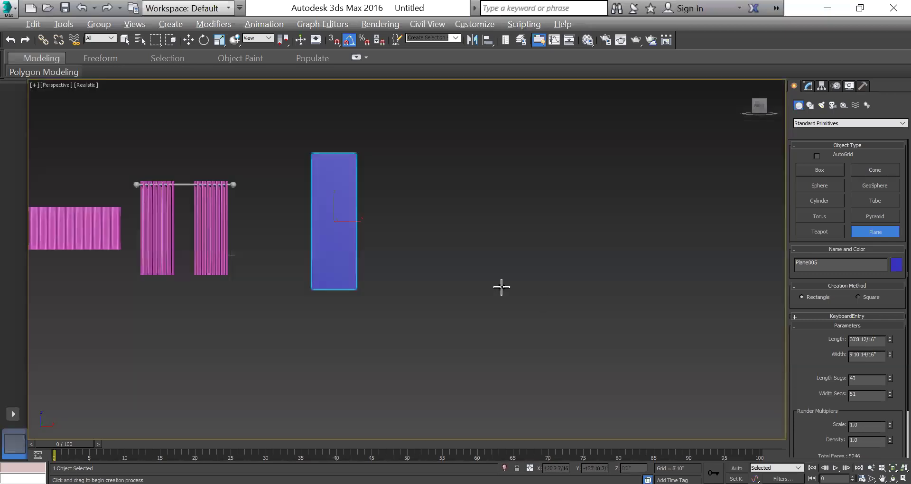
{"action": "key", "text": "w"}
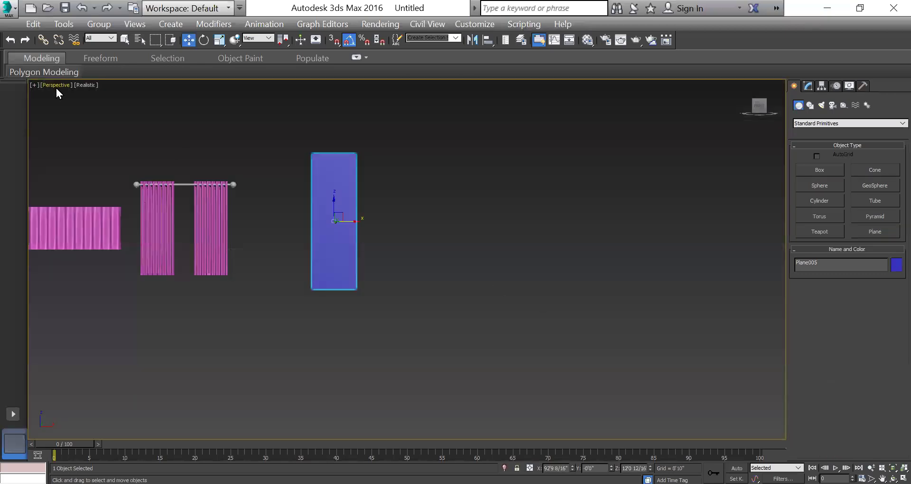
Show edged faces in the perspective view and check the new plane's segments from an angle
{"action": "left_click", "coordinate": [56, 88]}
{"action": "left_click", "coordinate": [49, 93]}
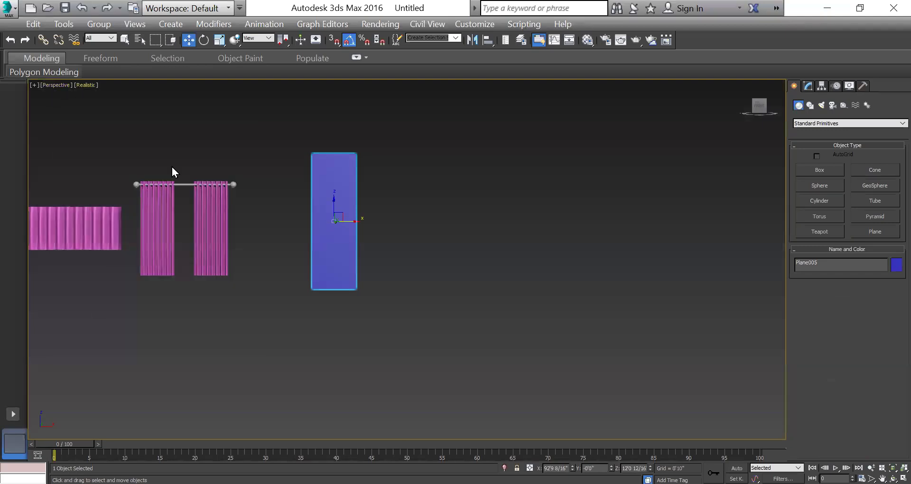
{"action": "left_click", "coordinate": [86, 85]}
{"action": "left_click", "coordinate": [174, 141]}
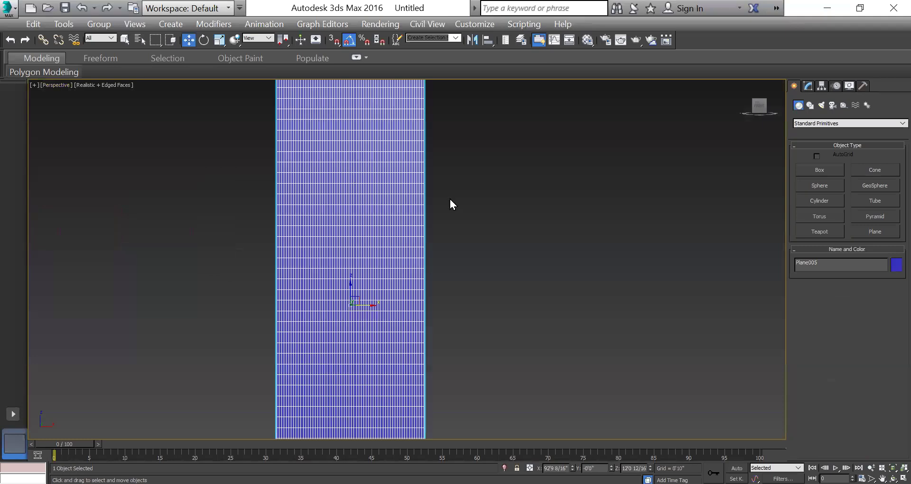
{"action": "middle_click_drag", "start_coordinate": [385, 265], "coordinate": [444, 287], "text": "alt"}
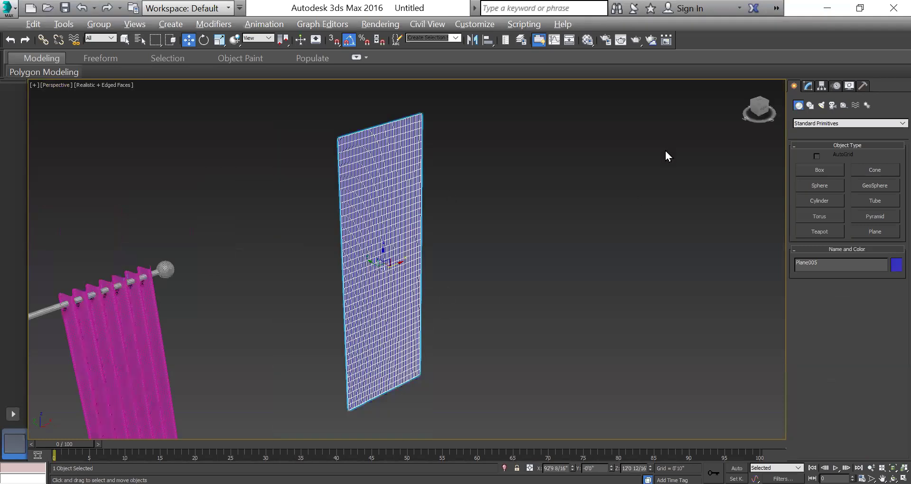
{"action": "key", "text": "alt+w"}
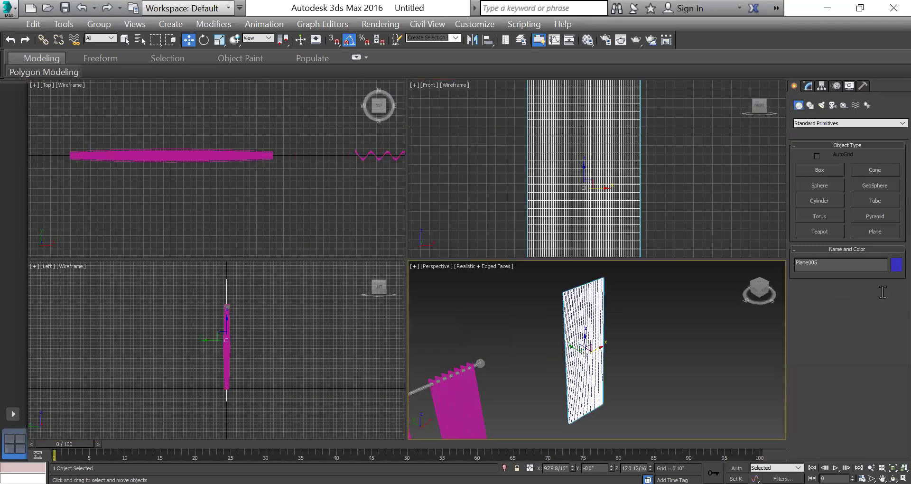
Set the plane's width segments to 30 and add an Edit Poly modifier at polygon level
{"action": "left_click_drag", "start_coordinate": [887, 294], "coordinate": [884, 306]}
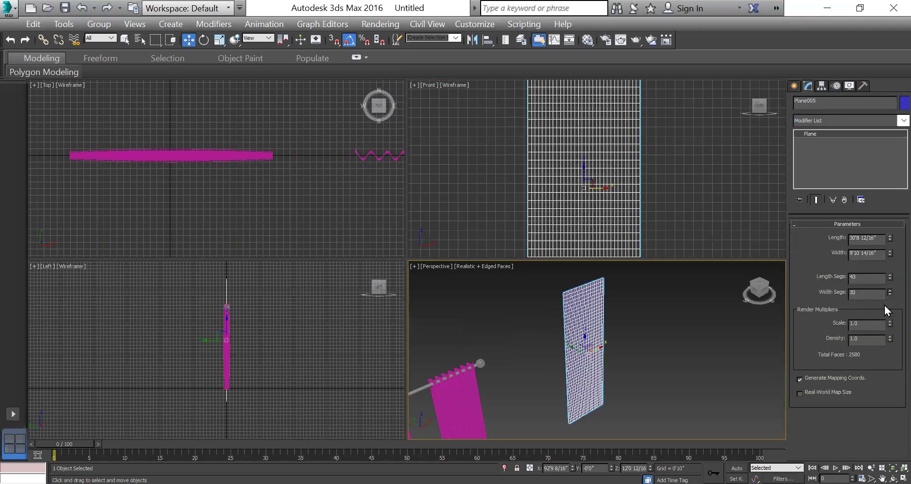
{"action": "left_click", "coordinate": [892, 122]}
{"action": "scroll", "coordinate": [873, 331], "scroll_direction": "down", "scroll_amount": 1}
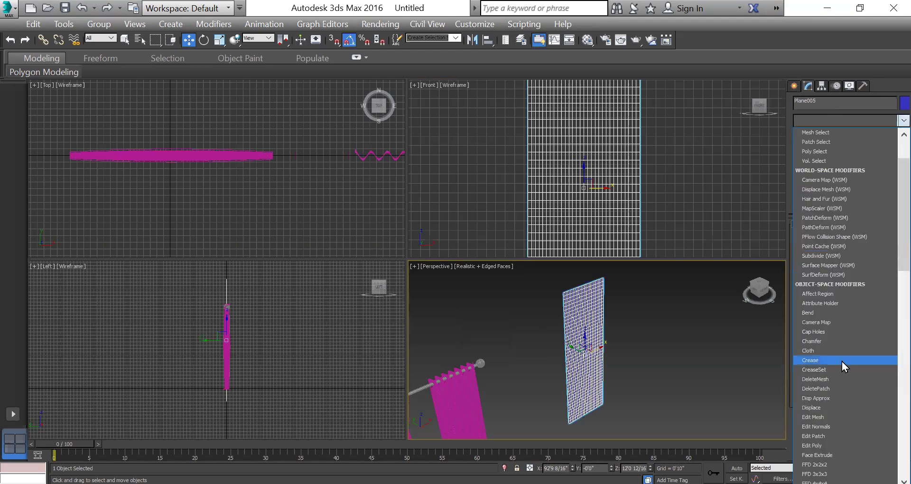
{"action": "scroll", "coordinate": [841, 361], "scroll_direction": "down", "scroll_amount": 6}
{"action": "scroll", "coordinate": [842, 311], "scroll_direction": "down", "scroll_amount": 2}
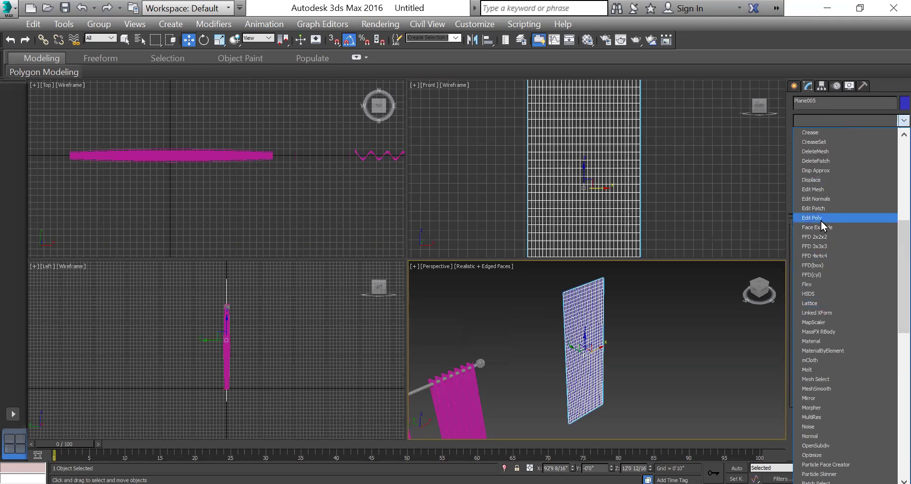
{"action": "left_click", "coordinate": [817, 217]}
{"action": "left_click", "coordinate": [843, 330]}
Try to select the first, third and fifth polygon columns of the plane in the Front view
{"action": "key", "text": "alt+w"}
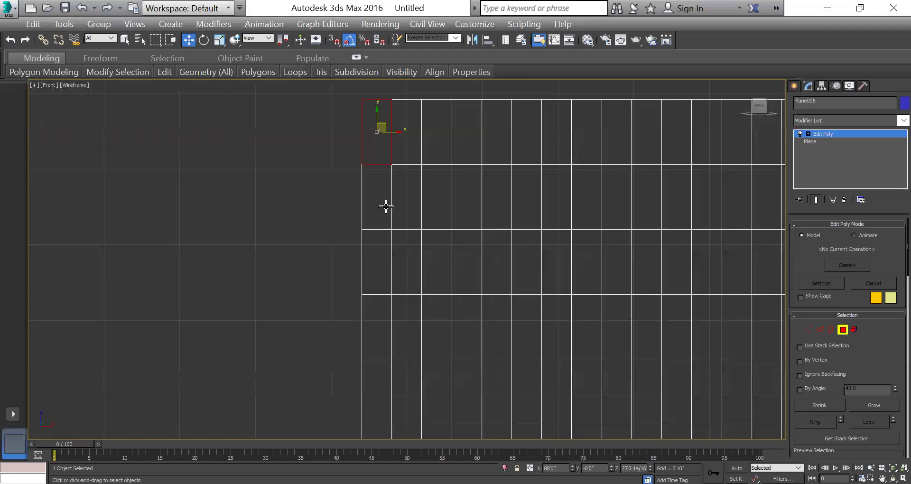
{"action": "left_click", "coordinate": [382, 213], "text": "shift"}
{"action": "left_click", "coordinate": [447, 145], "text": "ctrl"}
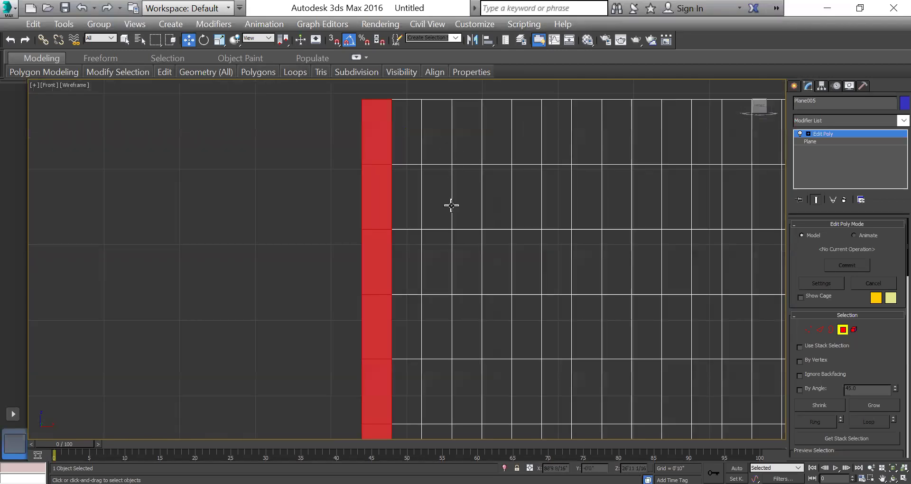
{"action": "left_click_drag", "start_coordinate": [449, 194], "coordinate": [450, 192], "text": "shift"}
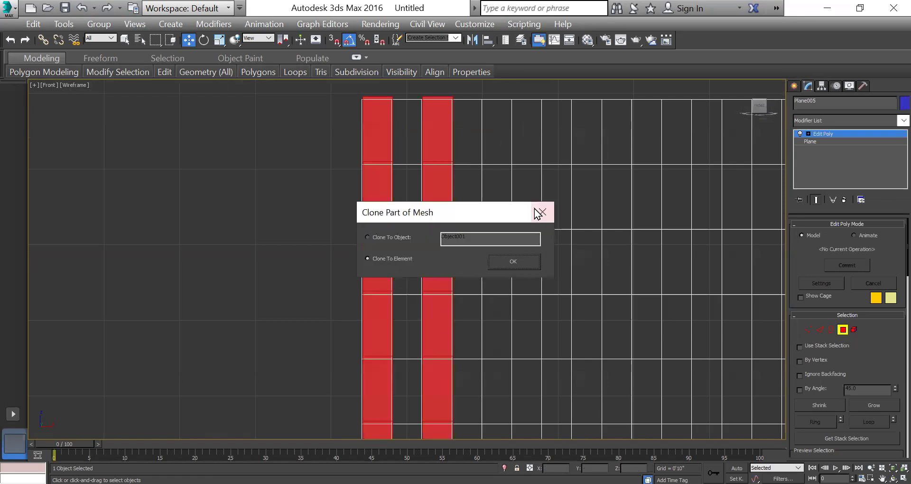
{"action": "left_click", "coordinate": [536, 214]}
{"action": "left_click", "coordinate": [499, 141], "text": "ctrl"}
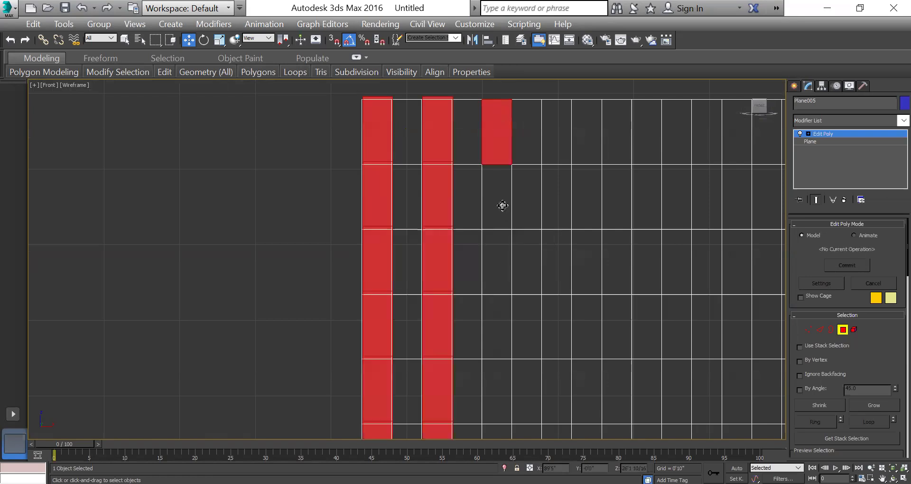
{"action": "left_click_drag", "start_coordinate": [502, 208], "coordinate": [502, 205], "text": "shift"}
{"action": "left_click", "coordinate": [539, 217]}
Add the seventh and ninth polygon columns to the selection of alternate strips
{"action": "middle_click_drag", "start_coordinate": [544, 147], "coordinate": [458, 148]}
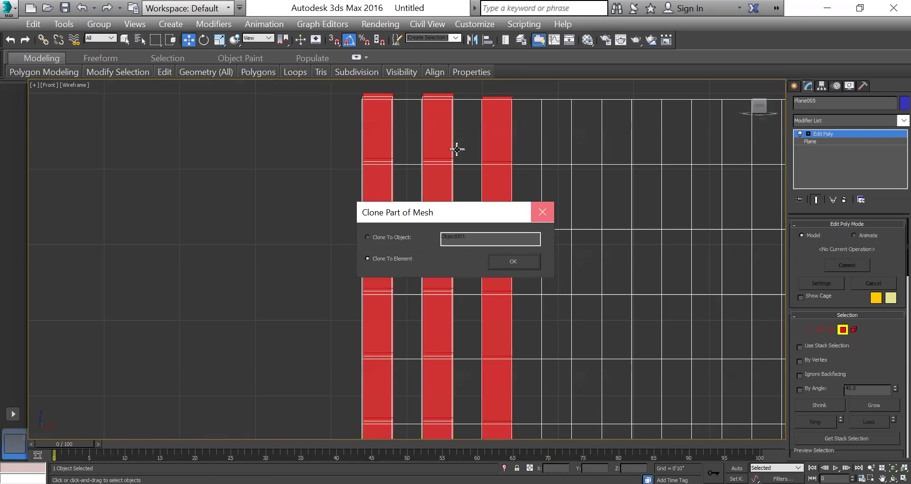
{"action": "scroll", "coordinate": [457, 148], "scroll_direction": "down", "scroll_amount": 2}
{"action": "scroll", "coordinate": [463, 141], "scroll_direction": "up", "scroll_amount": 2}
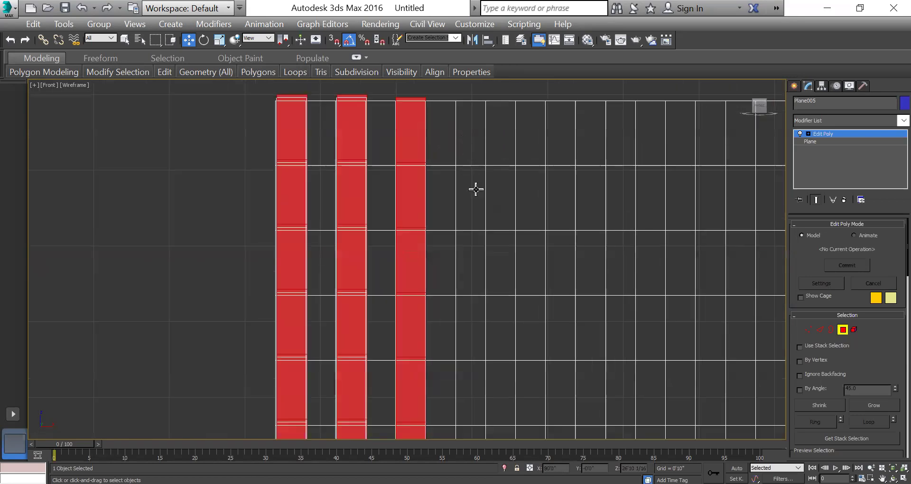
{"action": "left_click", "coordinate": [477, 125], "text": "ctrl"}
{"action": "left_click", "coordinate": [473, 194], "text": "shift"}
{"action": "left_click", "coordinate": [536, 161], "text": "ctrl"}
{"action": "left_click", "coordinate": [535, 180], "text": "shift"}
{"action": "scroll", "coordinate": [488, 144], "scroll_direction": "down", "scroll_amount": 2}
{"action": "scroll", "coordinate": [634, 174], "scroll_direction": "down", "scroll_amount": 2}
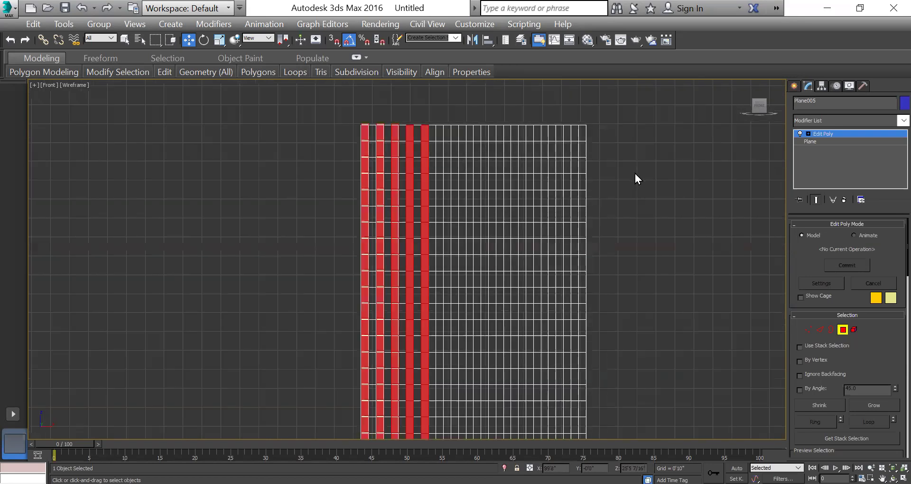
Undo the polygon column selections and the accidental moves of the selected strips
{"action": "key", "text": "alt+w"}
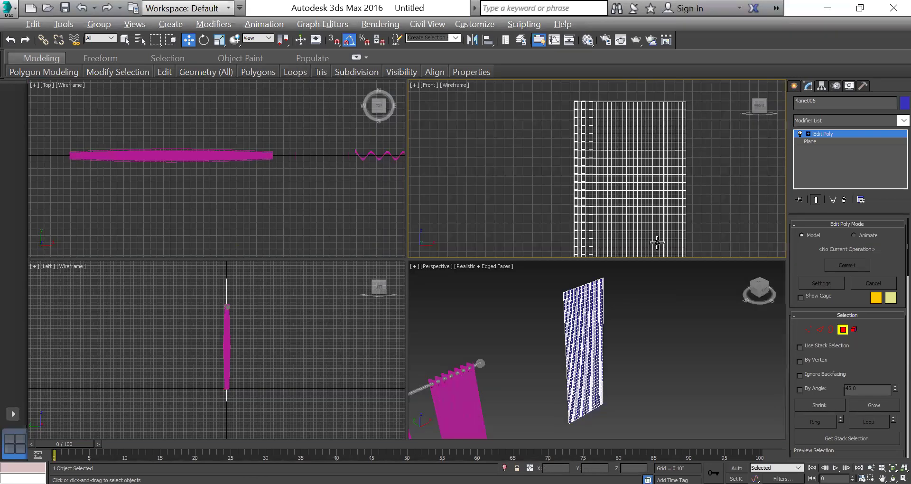
{"action": "key", "text": "ctrl+z"}
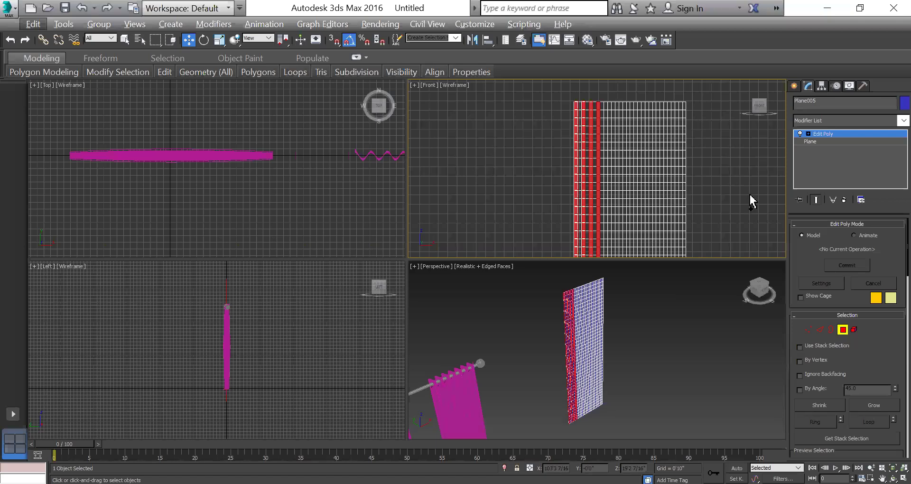
{"action": "key", "text": "ctrl+z"}
{"action": "key", "text": "ctrl+z"}
{"action": "key", "text": "ctrl+z"}
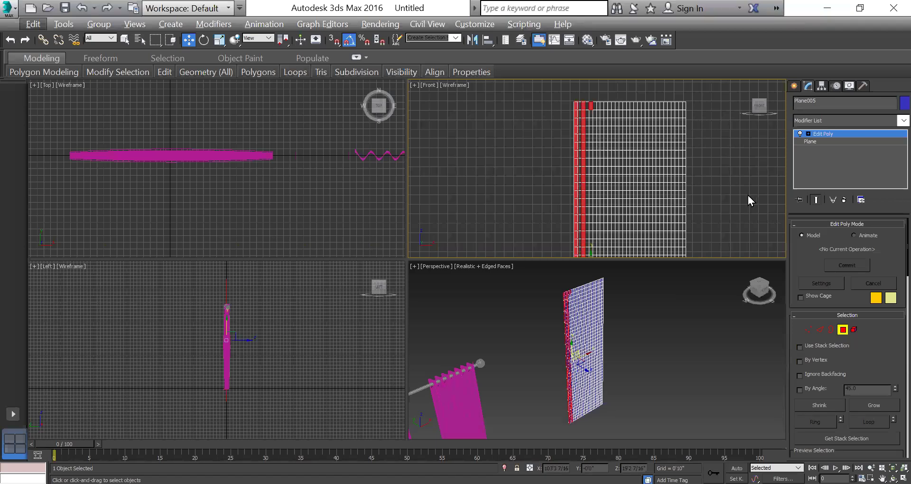
{"action": "key", "text": "ctrl+z"}
{"action": "key", "text": "ctrl+z"}
{"action": "key", "text": "ctrl+z"}
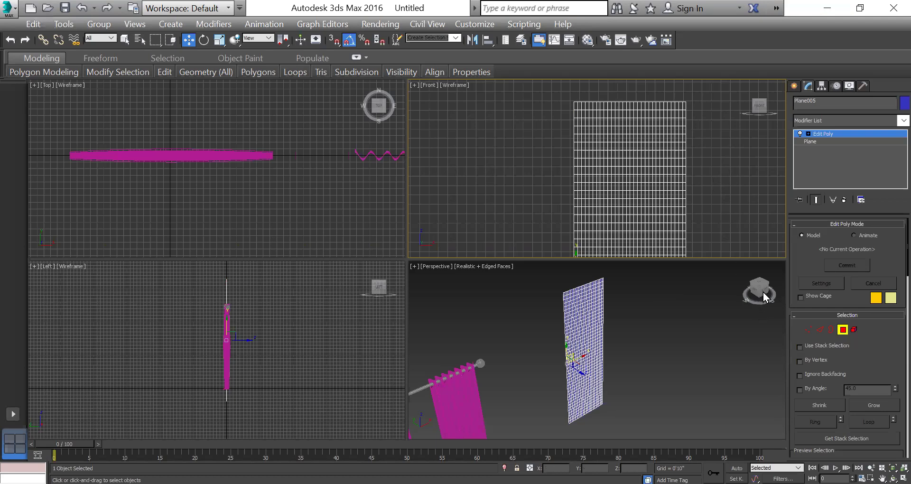
Turn the perspective view to face the plane from the front and add an FFD(box) modifier above Edit Poly
{"action": "left_click", "coordinate": [765, 295]}
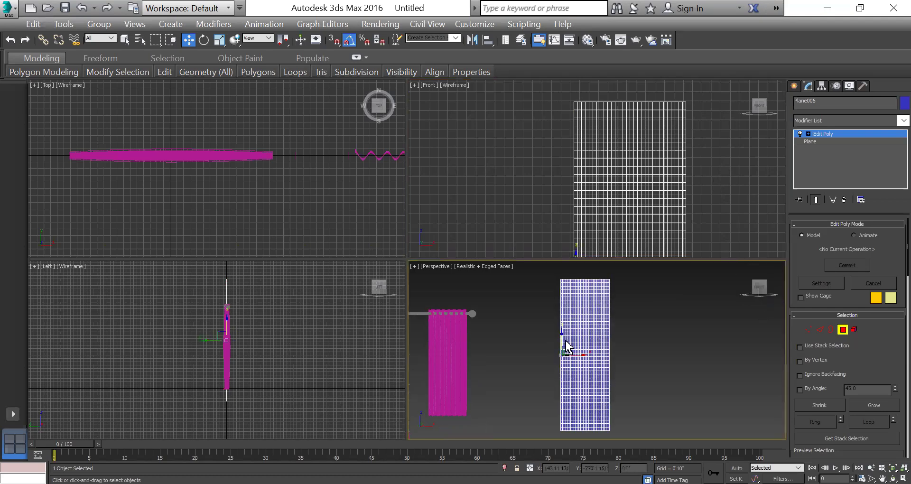
{"action": "key", "text": "alt+w"}
{"action": "key", "text": "alt+w"}
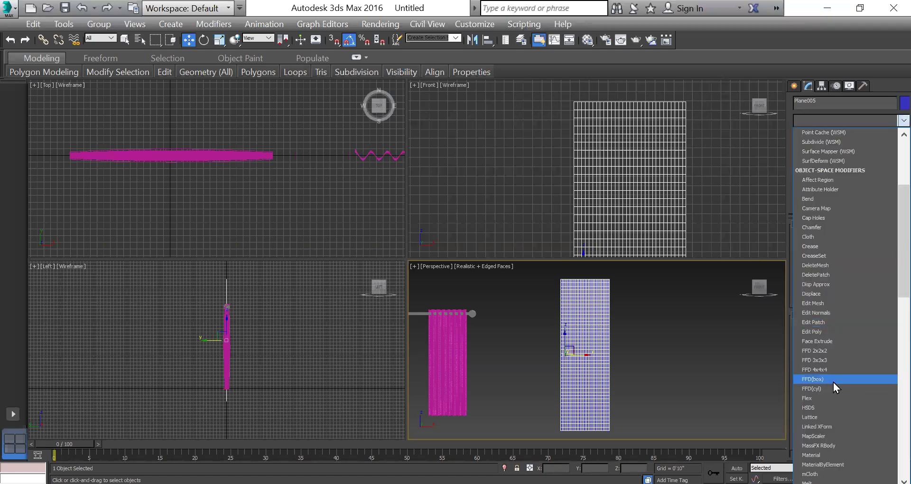
{"action": "left_click", "coordinate": [833, 380]}
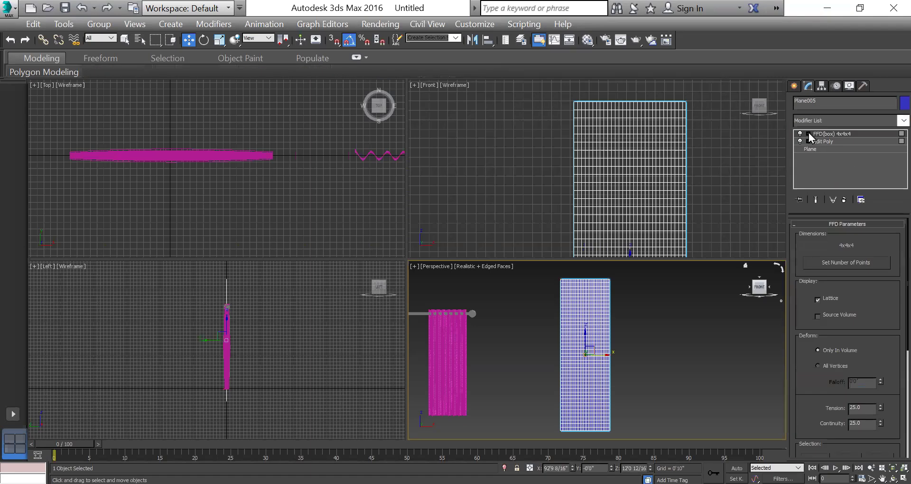
Open the FFD(box) Control Points level and go back to the Edit Poly modifier's polygon level
{"action": "left_click", "coordinate": [842, 141]}
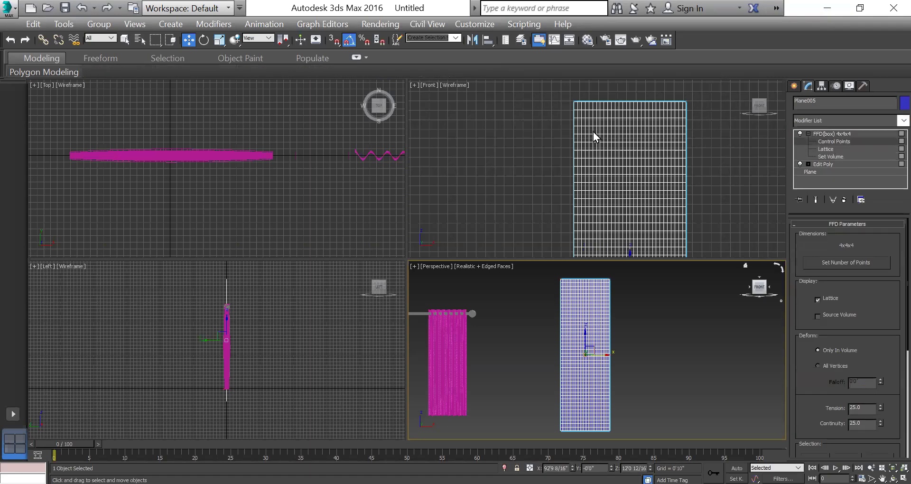
{"action": "scroll", "coordinate": [598, 156], "scroll_direction": "down", "scroll_amount": 4}
{"action": "scroll", "coordinate": [704, 190], "scroll_direction": "up", "scroll_amount": 4}
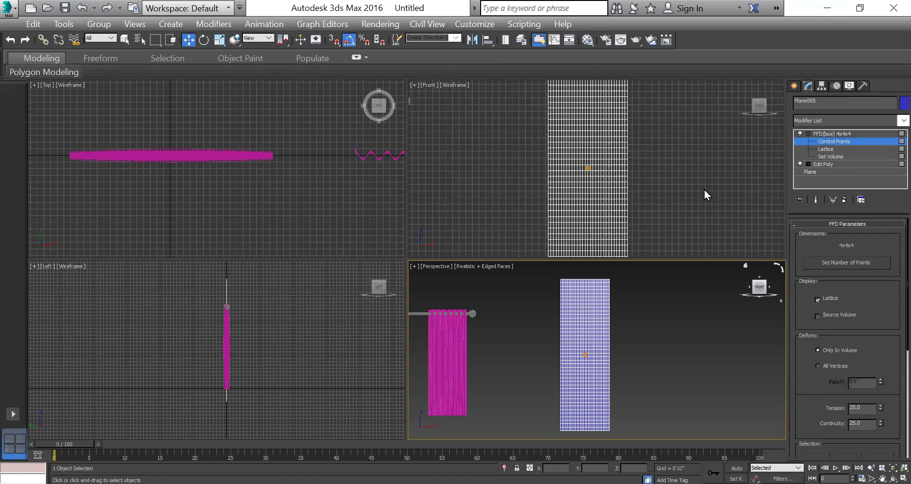
{"action": "left_click", "coordinate": [825, 165]}
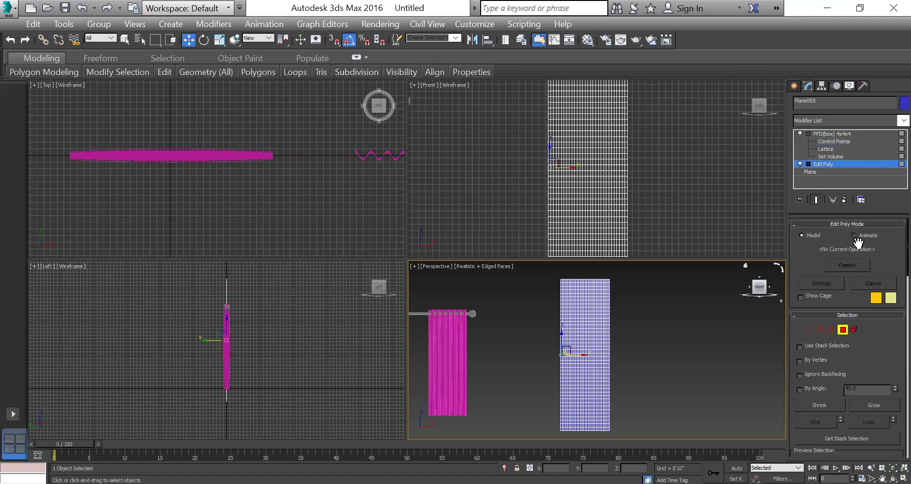
Remove the Edit Poly modifier and open the FFD(box) Control Points level in the maximized front view
{"action": "left_click", "coordinate": [845, 200]}
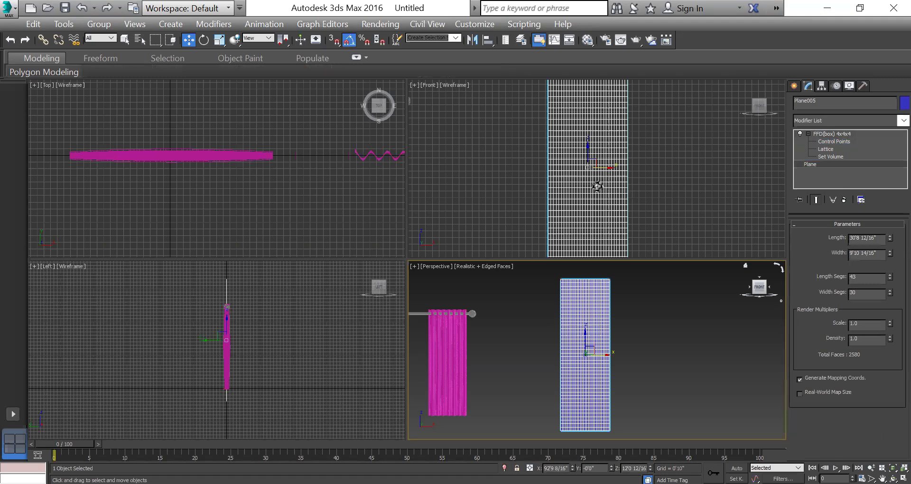
{"action": "left_click", "coordinate": [835, 142]}
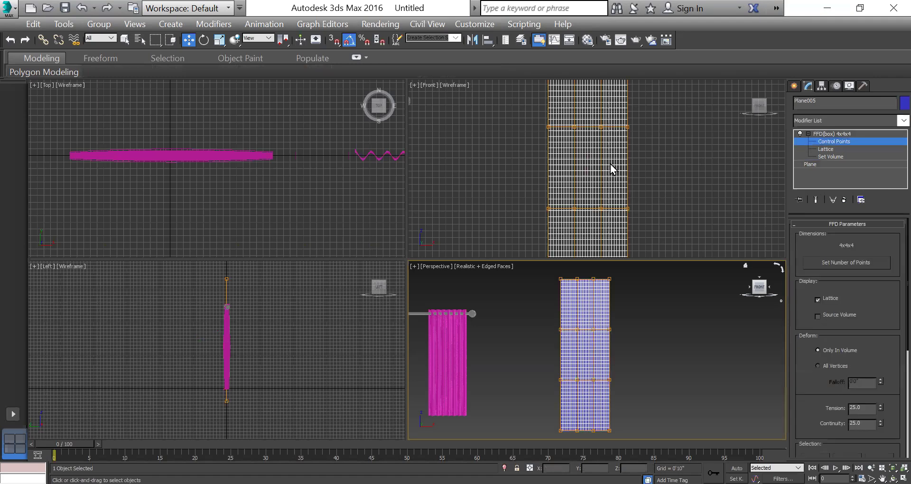
{"action": "scroll", "coordinate": [612, 168], "scroll_direction": "down", "scroll_amount": 5}
{"action": "key", "text": "alt+w"}
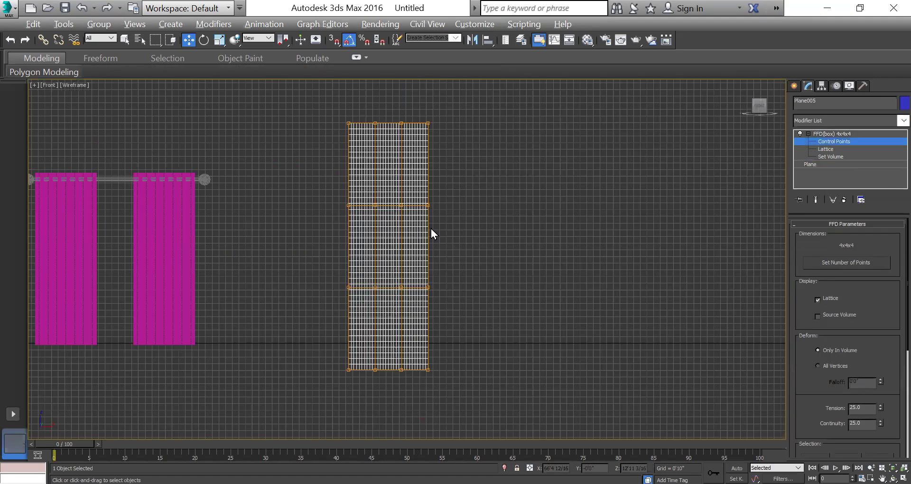
Move the lattice's bottom-row control points toward the plane's left edge to narrow its lower end
{"action": "middle_click_drag", "start_coordinate": [423, 148], "coordinate": [513, 149]}
{"action": "mouse_move", "coordinate": [543, 147]}
{"action": "left_mouse_down"}
{"action": "mouse_move", "coordinate": [513, 119]}
{"action": "mouse_move", "coordinate": [558, 122]}
{"action": "left_mouse_up"}
{"action": "scroll", "coordinate": [559, 122], "scroll_direction": "up", "scroll_amount": 2}
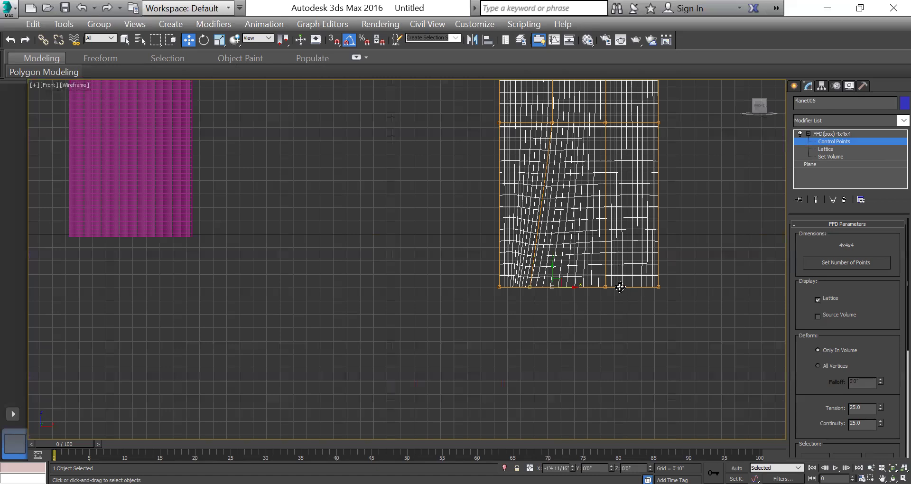
{"action": "left_click_drag", "start_coordinate": [605, 286], "coordinate": [562, 287]}
{"action": "left_click_drag", "start_coordinate": [660, 287], "coordinate": [620, 287]}
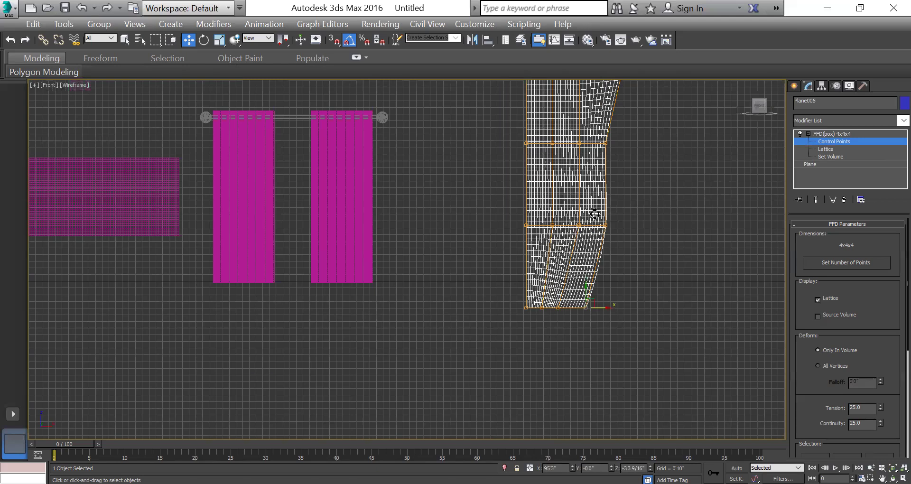
Shift the lower-middle row's third and outer right control points left to narrow the plane there
{"action": "scroll", "coordinate": [576, 215], "scroll_direction": "up", "scroll_amount": 3}
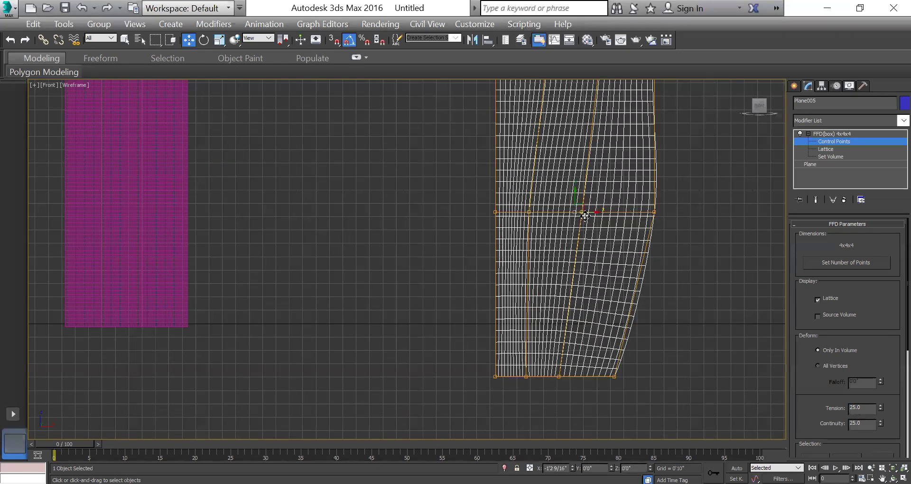
{"action": "left_click_drag", "start_coordinate": [585, 280], "coordinate": [586, 279]}
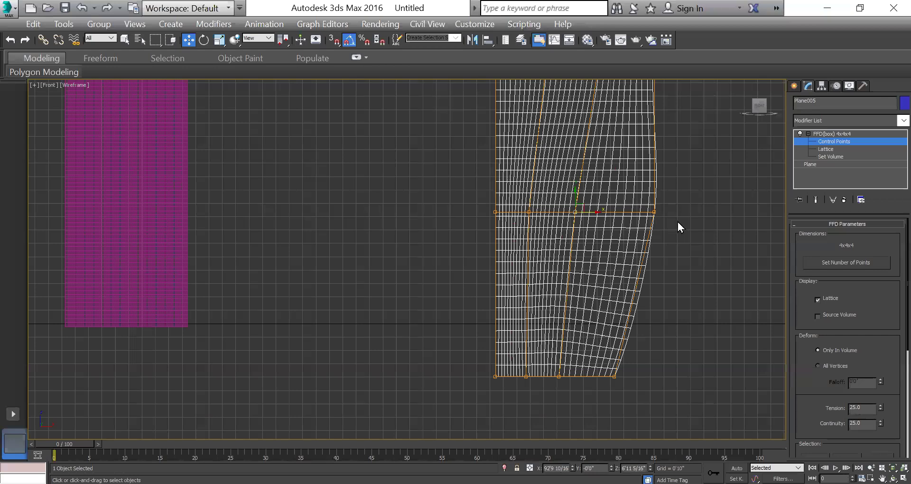
{"action": "left_click_drag", "start_coordinate": [650, 218], "coordinate": [597, 310]}
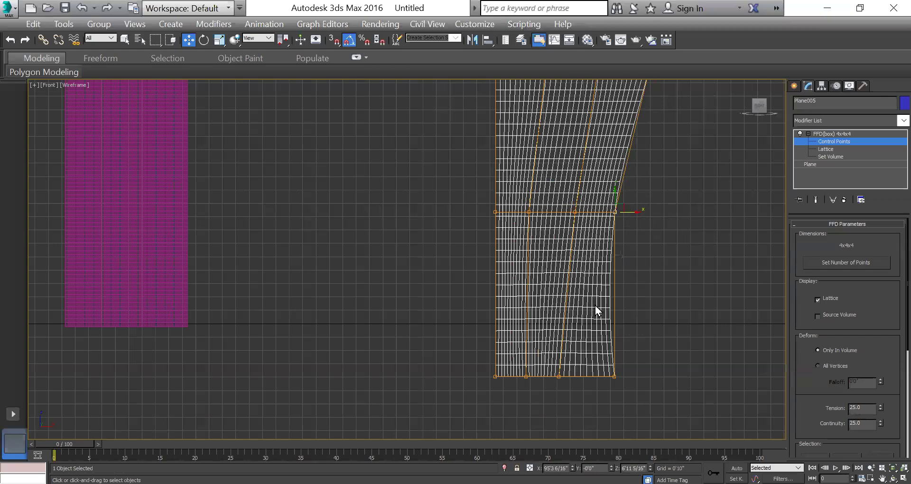
Shift the inner and outer right control points of the upper-middle lattice row left to pull in the curtain's side
{"action": "middle_click_drag", "start_coordinate": [569, 180], "coordinate": [495, 328]}
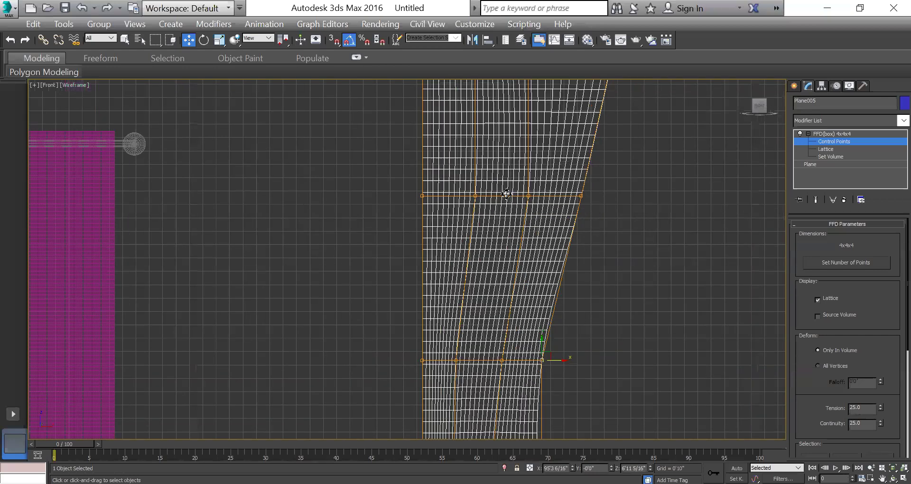
{"action": "left_click_drag", "start_coordinate": [527, 179], "coordinate": [503, 212]}
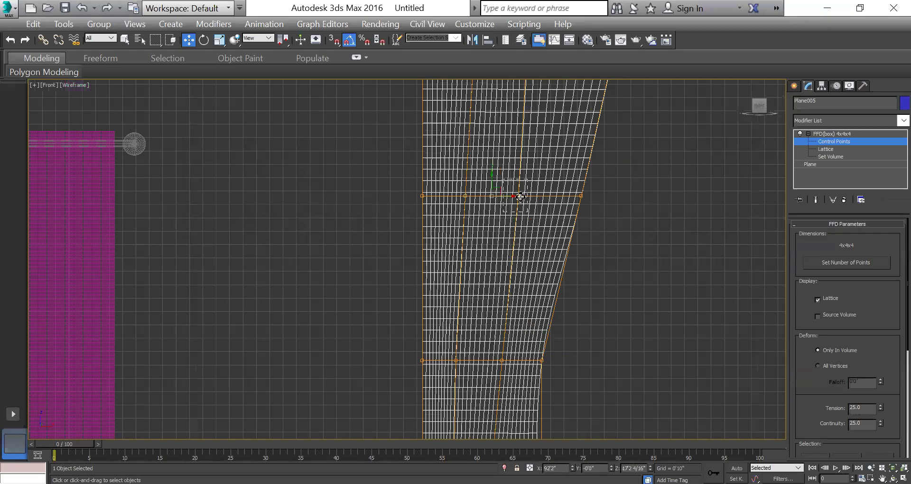
{"action": "left_click_drag", "start_coordinate": [579, 187], "coordinate": [543, 221]}
{"action": "left_click_drag", "start_coordinate": [591, 199], "coordinate": [567, 205]}
Move the top row's right corner and two inner control points right to flare the curtain's upper end
{"action": "scroll", "coordinate": [596, 251], "scroll_direction": "down", "scroll_amount": 2}
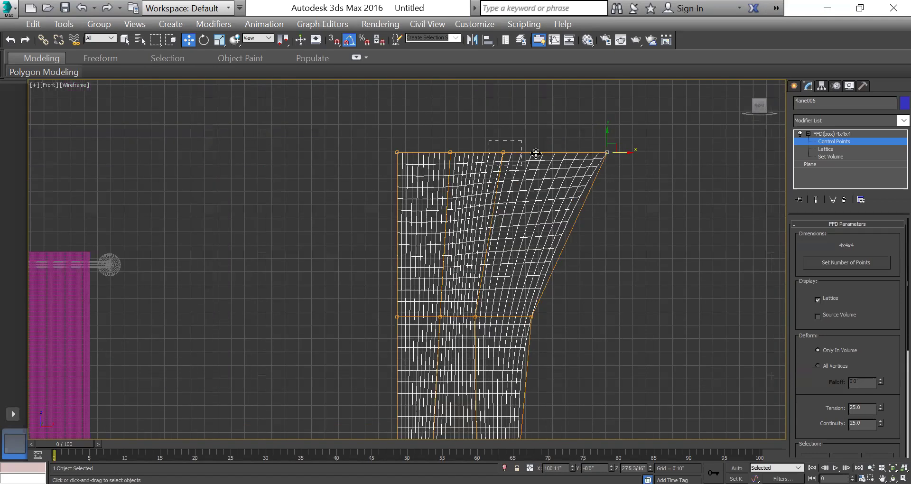
{"action": "left_click_drag", "start_coordinate": [536, 153], "coordinate": [530, 152]}
{"action": "left_click_drag", "start_coordinate": [470, 136], "coordinate": [475, 153]}
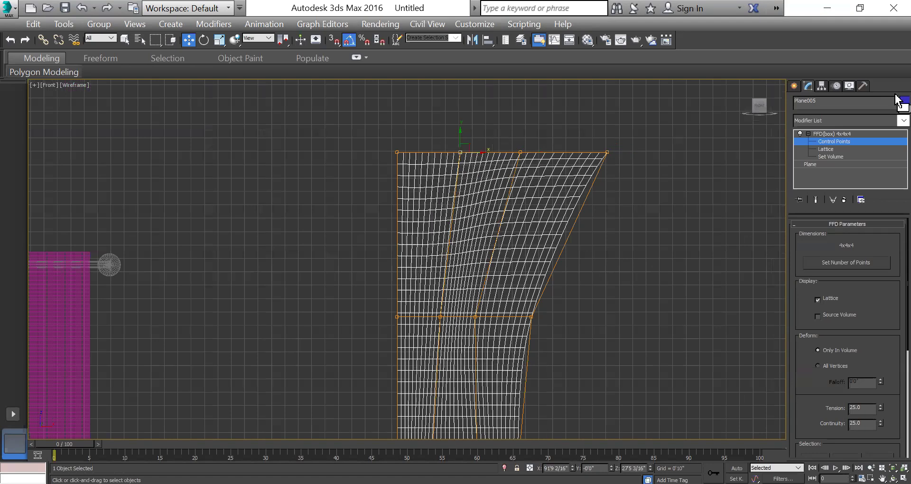
Add an Edit Poly modifier above FFD(box) and enter its Polygon level
{"action": "left_click", "coordinate": [794, 86]}
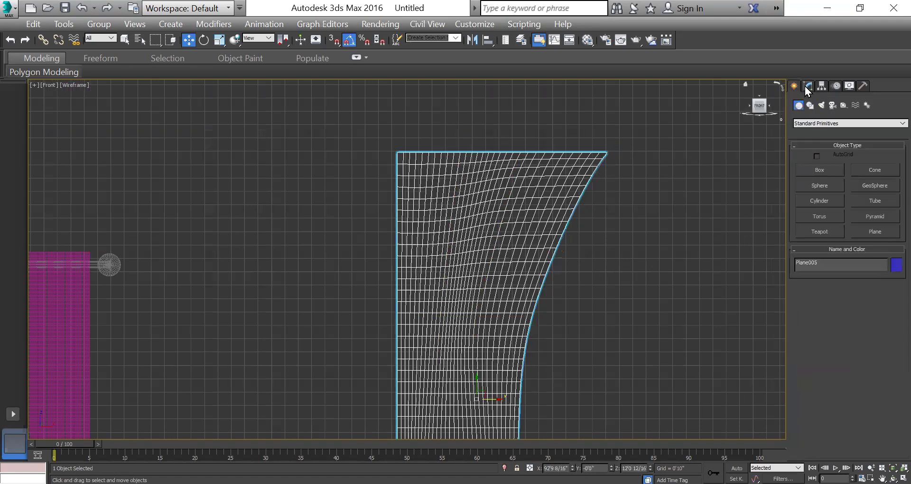
{"action": "left_click", "coordinate": [808, 85]}
{"action": "scroll", "coordinate": [820, 423], "scroll_direction": "down", "scroll_amount": 1}
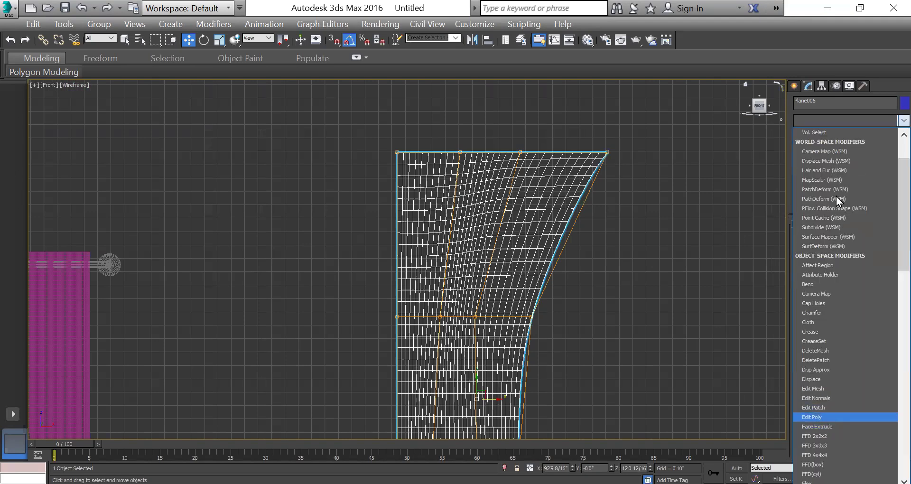
{"action": "left_click", "coordinate": [829, 420]}
{"action": "left_click", "coordinate": [808, 134]}
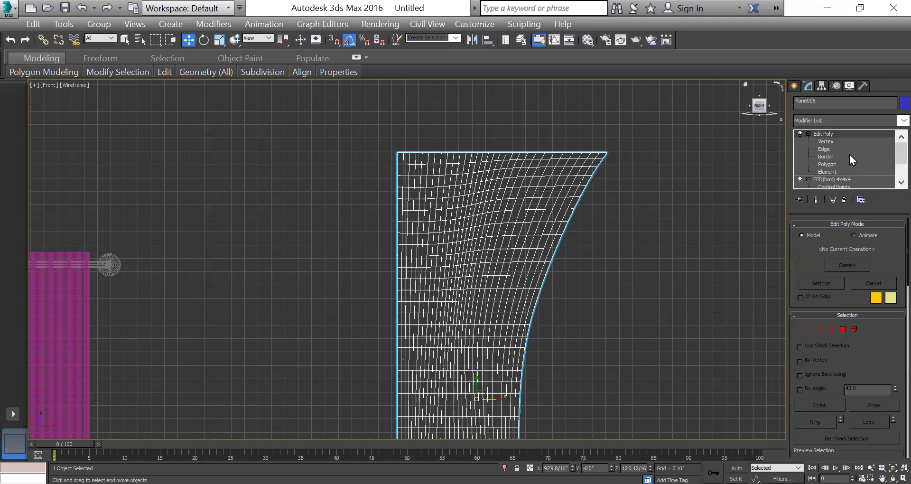
{"action": "left_click", "coordinate": [846, 164]}
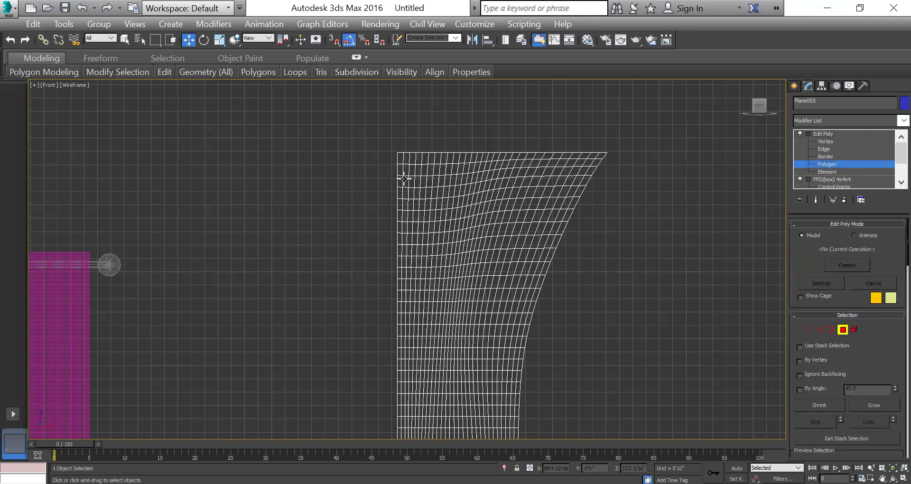
Select the first, third and fifth full-height polygon columns, counting from the curtain's straight left edge
{"action": "scroll", "coordinate": [396, 174], "scroll_direction": "up", "scroll_amount": 2}
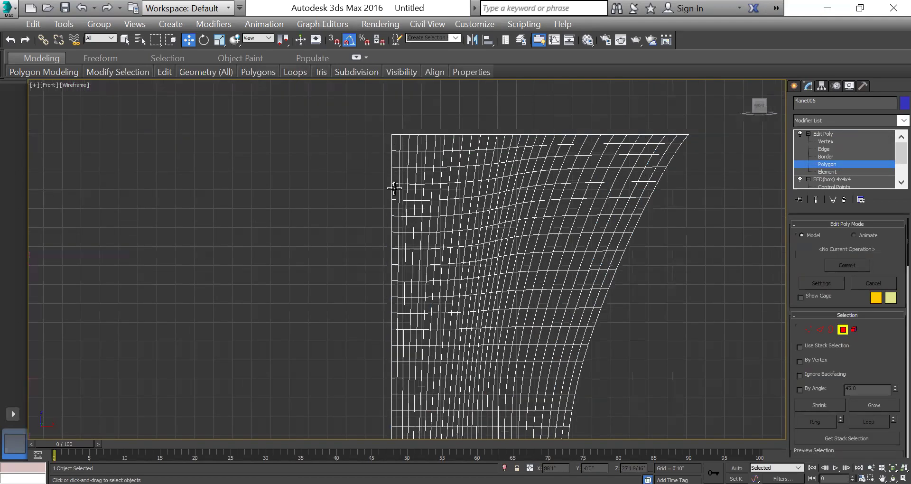
{"action": "scroll", "coordinate": [395, 144], "scroll_direction": "up", "scroll_amount": 3}
{"action": "left_click", "coordinate": [398, 143]}
{"action": "left_click", "coordinate": [398, 186], "text": "shift"}
{"action": "left_click", "coordinate": [459, 145], "text": "ctrl"}
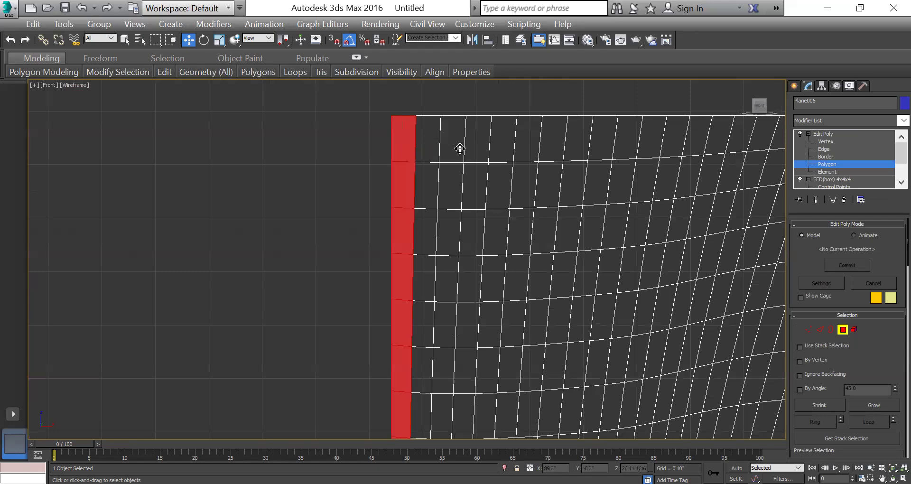
{"action": "left_click", "coordinate": [451, 187], "text": "shift"}
{"action": "left_click", "coordinate": [506, 143], "text": "ctrl"}
{"action": "left_click", "coordinate": [505, 191], "text": "shift"}
Add the seventh, ninth and eleventh full-height polygon columns to the selection
{"action": "middle_click_drag", "start_coordinate": [481, 143], "coordinate": [398, 146]}
{"action": "scroll", "coordinate": [479, 143], "scroll_direction": "down", "scroll_amount": 1}
{"action": "scroll", "coordinate": [477, 143], "scroll_direction": "up", "scroll_amount": 1}
{"action": "left_click", "coordinate": [476, 145], "text": "ctrl"}
{"action": "left_click", "coordinate": [517, 146], "text": "ctrl"}
{"action": "left_click", "coordinate": [517, 188], "text": "shift"}
{"action": "left_click", "coordinate": [561, 149], "text": "ctrl"}
{"action": "left_click", "coordinate": [556, 179]}
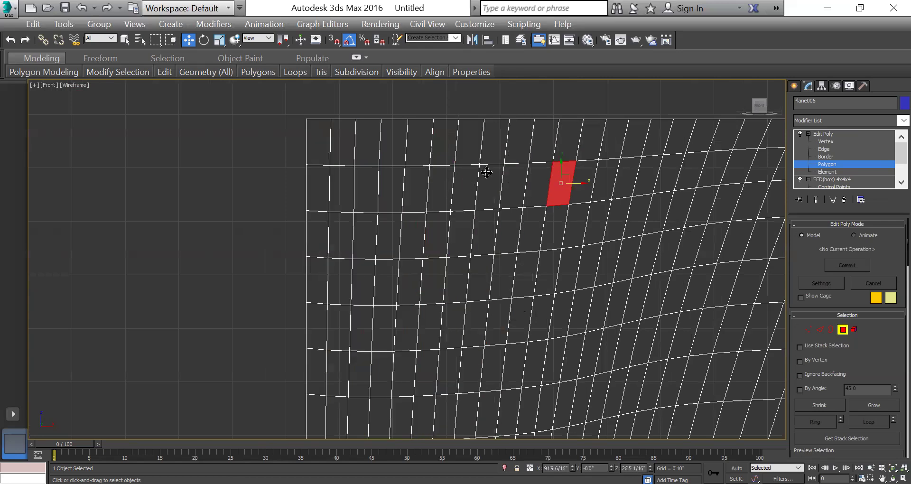
{"action": "key", "text": "ctrl+z"}
{"action": "left_click", "coordinate": [567, 189], "text": "shift"}
{"action": "scroll", "coordinate": [417, 157], "scroll_direction": "down", "scroll_amount": 3}
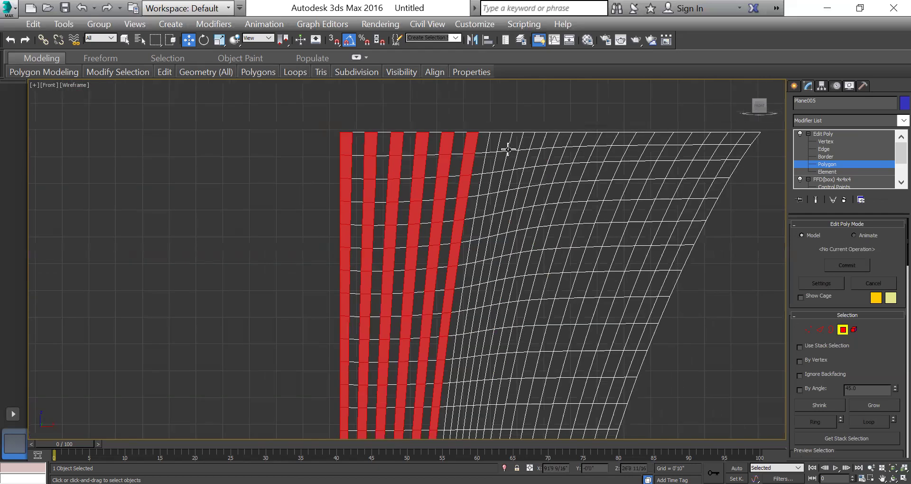
Add the thirteenth, fifteenth and seventeenth full-height polygon columns to the selection
{"action": "left_click", "coordinate": [484, 139]}
{"action": "scroll", "coordinate": [484, 139], "scroll_direction": "up", "scroll_amount": 5}
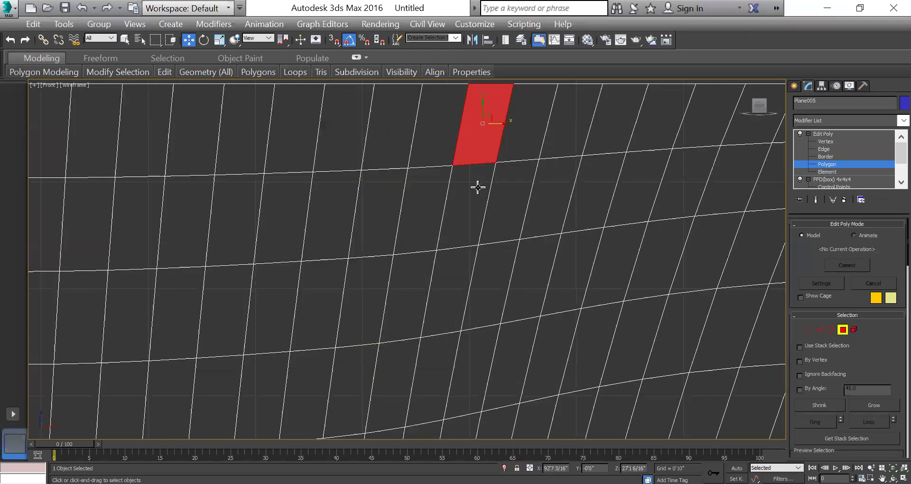
{"action": "key", "text": "ctrl+z"}
{"action": "left_click", "coordinate": [460, 200], "text": "shift"}
{"action": "left_click", "coordinate": [575, 116], "text": "ctrl"}
{"action": "left_click", "coordinate": [550, 188], "text": "shift"}
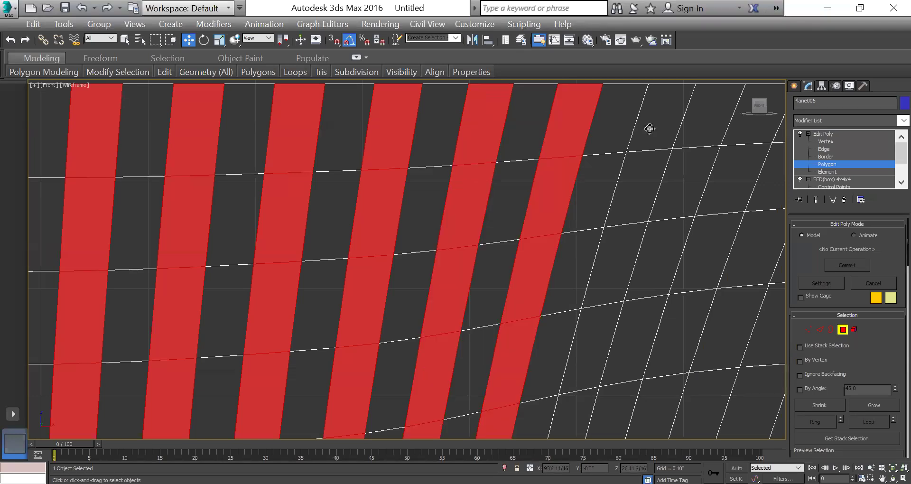
{"action": "left_click", "coordinate": [650, 128], "text": "ctrl"}
{"action": "left_click", "coordinate": [640, 181], "text": "shift"}
{"action": "scroll", "coordinate": [399, 217], "scroll_direction": "down", "scroll_amount": 5}
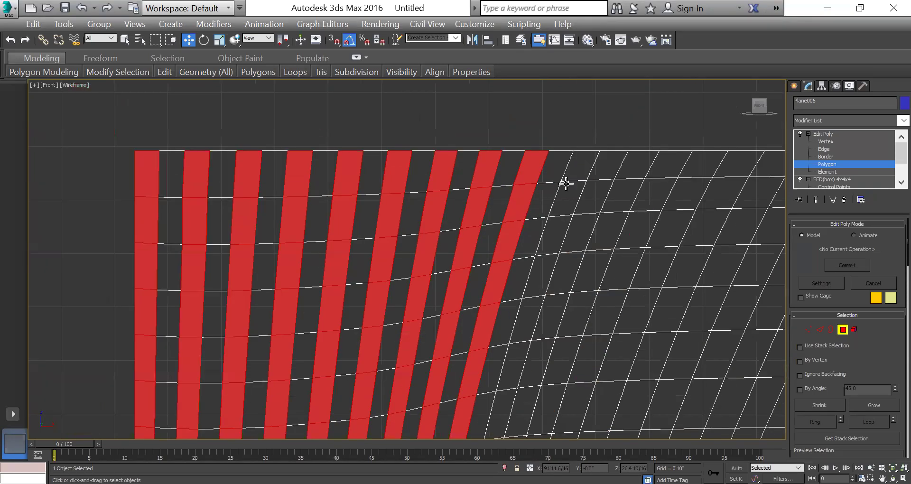
Add the nineteenth, twenty-first and twenty-third full-height polygon columns to the selection
{"action": "scroll", "coordinate": [596, 156], "scroll_direction": "up", "scroll_amount": 5}
{"action": "left_click", "coordinate": [596, 155], "text": "ctrl"}
{"action": "left_click", "coordinate": [583, 224], "text": "shift"}
{"action": "scroll", "coordinate": [381, 214], "scroll_direction": "down", "scroll_amount": 5}
{"action": "scroll", "coordinate": [503, 186], "scroll_direction": "up", "scroll_amount": 5}
{"action": "left_click", "coordinate": [499, 190], "text": "ctrl"}
{"action": "left_click", "coordinate": [469, 269], "text": "shift"}
{"action": "left_click", "coordinate": [686, 202], "text": "ctrl"}
{"action": "left_click", "coordinate": [639, 262], "text": "shift"}
{"action": "scroll", "coordinate": [308, 251], "scroll_direction": "down", "scroll_amount": 6}
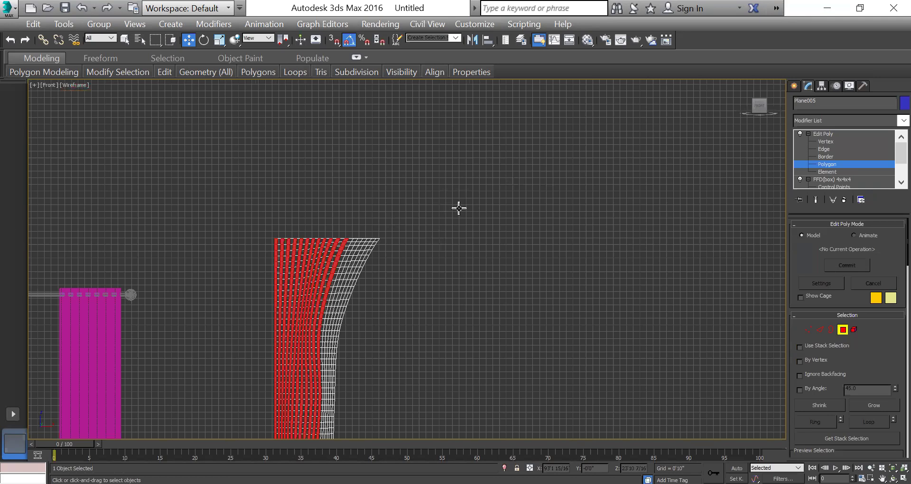
Add the twenty-fifth, twenty-seventh and twenty-ninth full-height polygon columns to complete the alternate strip selection
{"action": "scroll", "coordinate": [441, 175], "scroll_direction": "up", "scroll_amount": 5}
{"action": "left_click", "coordinate": [482, 175], "text": "ctrl"}
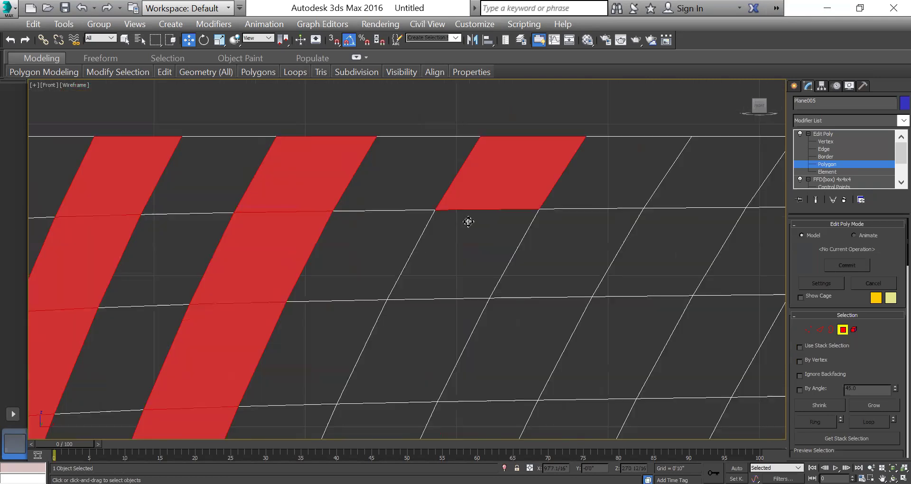
{"action": "left_click", "coordinate": [468, 222], "text": "shift"}
{"action": "left_click", "coordinate": [661, 194], "text": "ctrl"}
{"action": "left_click", "coordinate": [544, 217], "text": "shift"}
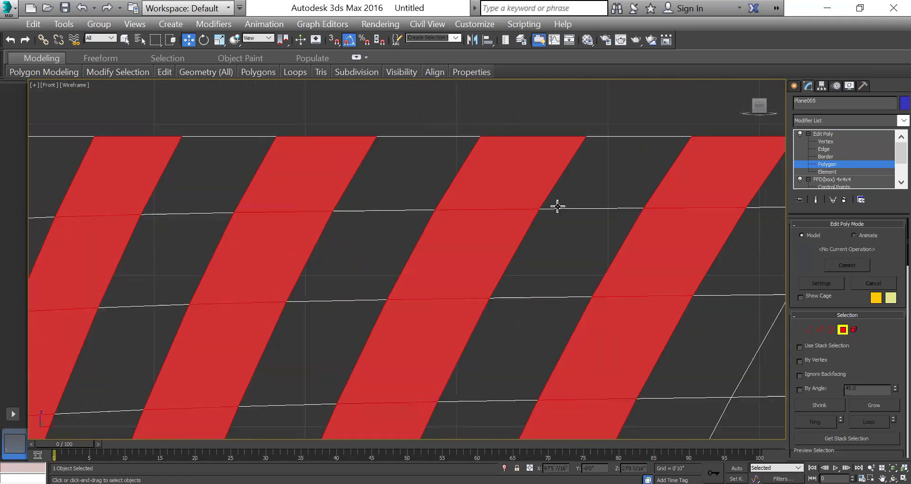
{"action": "scroll", "coordinate": [557, 206], "scroll_direction": "down", "scroll_amount": 5}
{"action": "scroll", "coordinate": [521, 211], "scroll_direction": "up", "scroll_amount": 5}
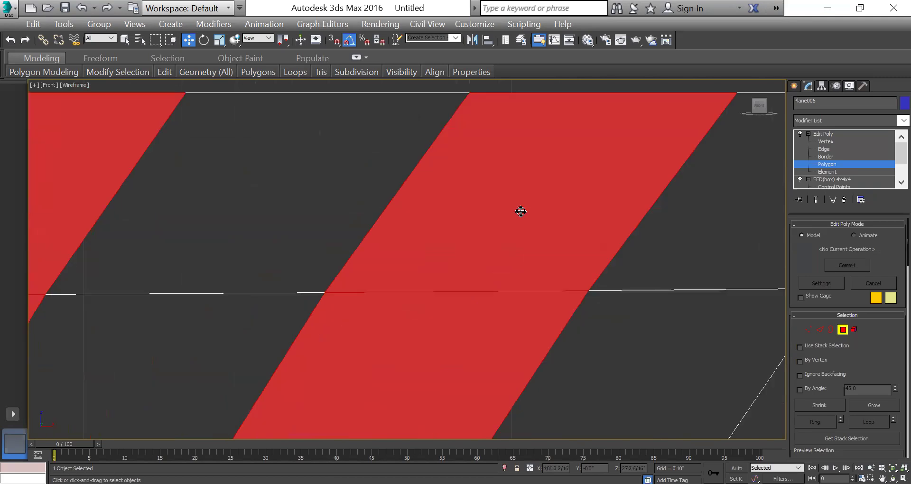
{"action": "scroll", "coordinate": [520, 211], "scroll_direction": "down", "scroll_amount": 5}
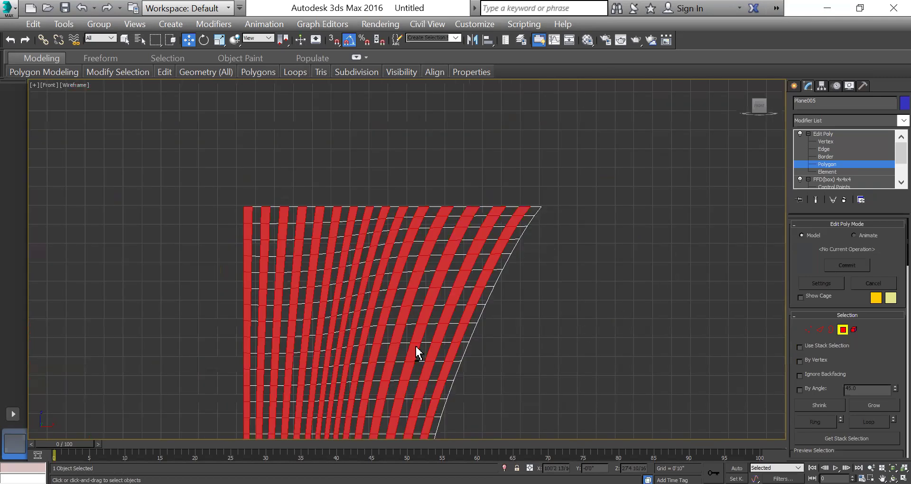
Extrude the selected alternate strips by 0'2 11/16" in the perspective view, clear the polygon selection and return to facing the front
{"action": "key", "text": "p"}
{"action": "middle_click_drag", "start_coordinate": [319, 344], "coordinate": [895, 378], "text": "alt"}
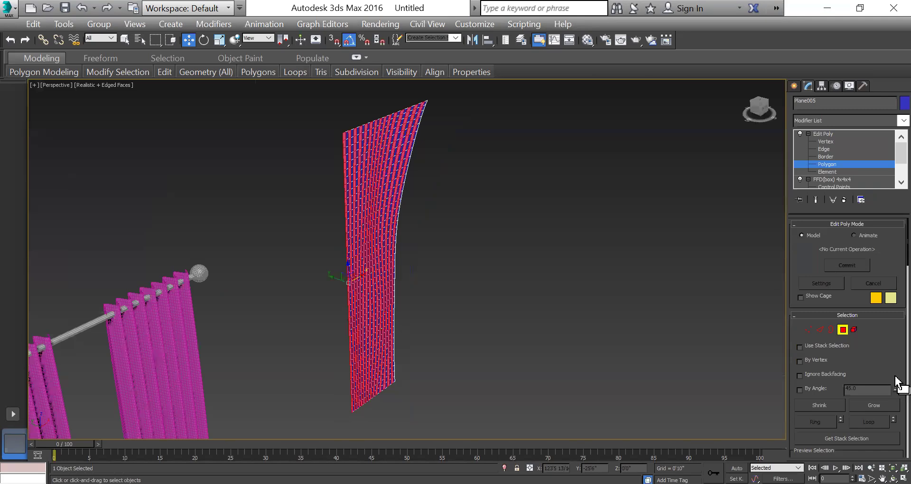
{"action": "scroll", "coordinate": [854, 353], "scroll_direction": "down", "scroll_amount": 5}
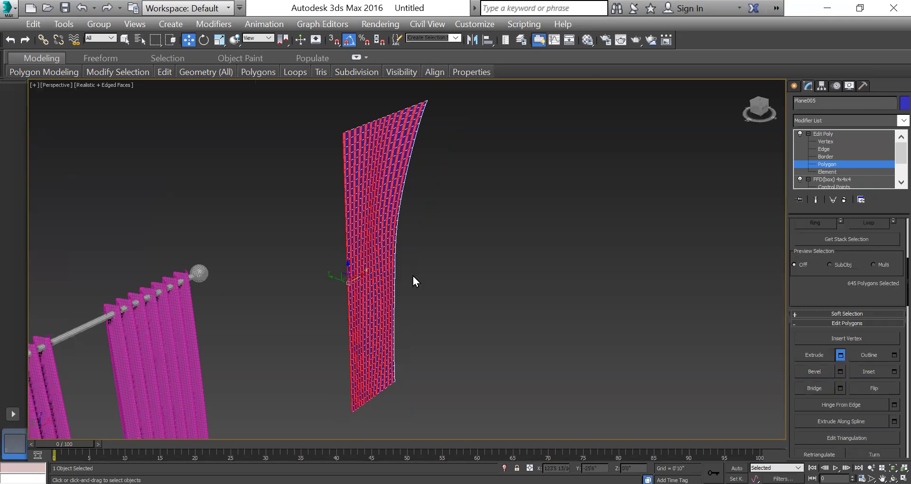
{"action": "scroll", "coordinate": [412, 275], "scroll_direction": "up", "scroll_amount": 3}
{"action": "key", "text": "shift+e"}
{"action": "left_click_drag", "start_coordinate": [414, 258], "coordinate": [411, 262]}
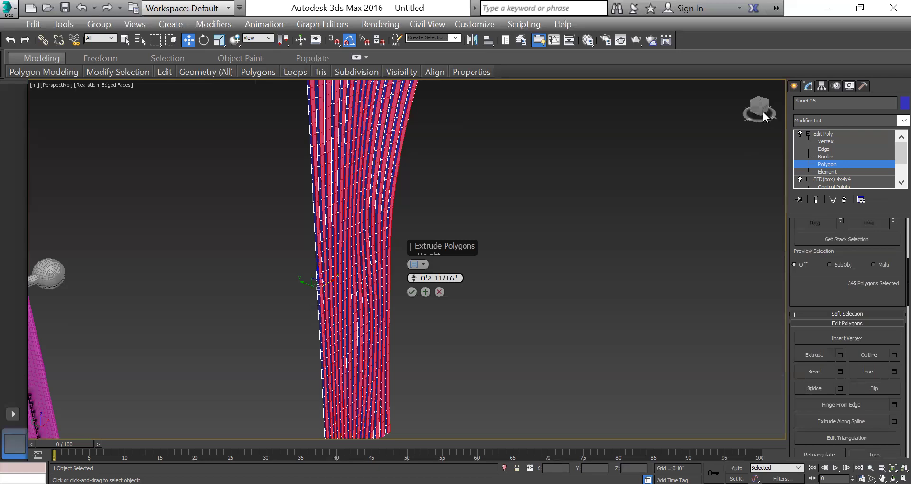
{"action": "left_click", "coordinate": [574, 191]}
{"action": "scroll", "coordinate": [541, 256], "scroll_direction": "down", "scroll_amount": 5}
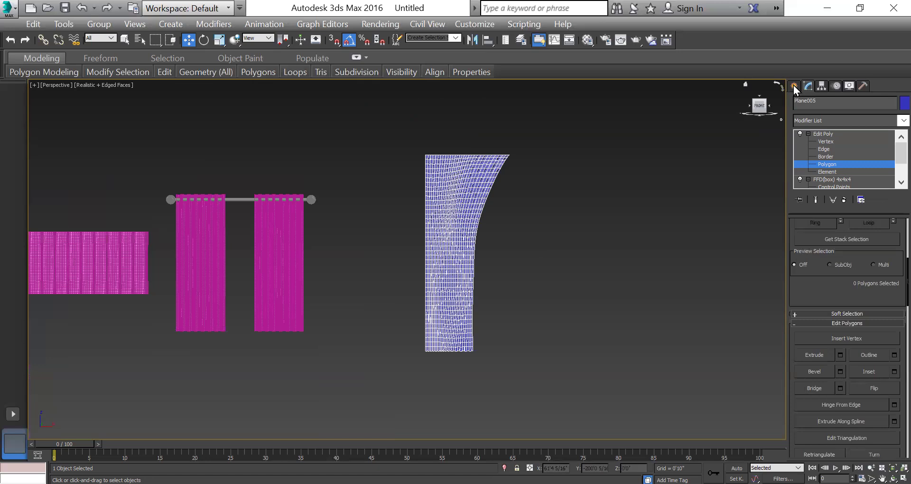
Leave the polygon level, apply a TurboSmooth modifier to the flared curtain and deselect it
{"action": "left_click", "coordinate": [792, 86]}
{"action": "left_click_drag", "start_coordinate": [625, 136], "coordinate": [538, 176]}
{"action": "left_click", "coordinate": [445, 194]}
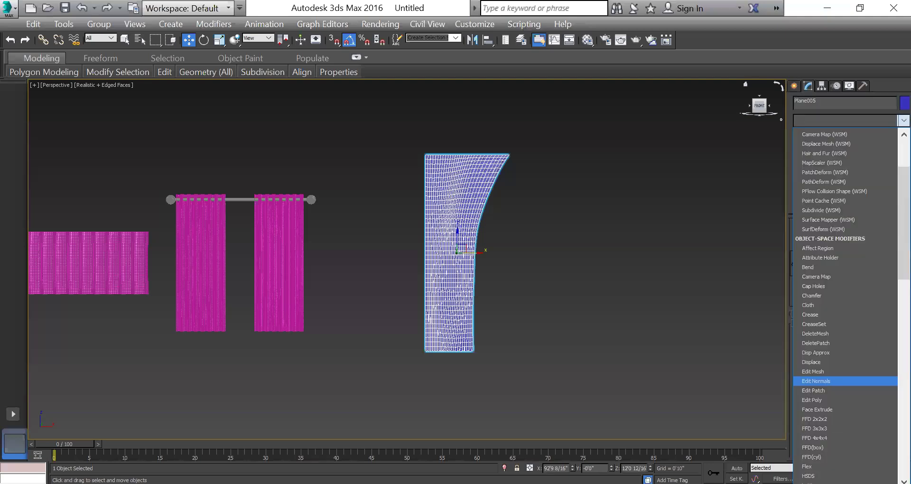
{"action": "scroll", "coordinate": [830, 420], "scroll_direction": "down", "scroll_amount": 10}
{"action": "scroll", "coordinate": [837, 448], "scroll_direction": "down", "scroll_amount": 6}
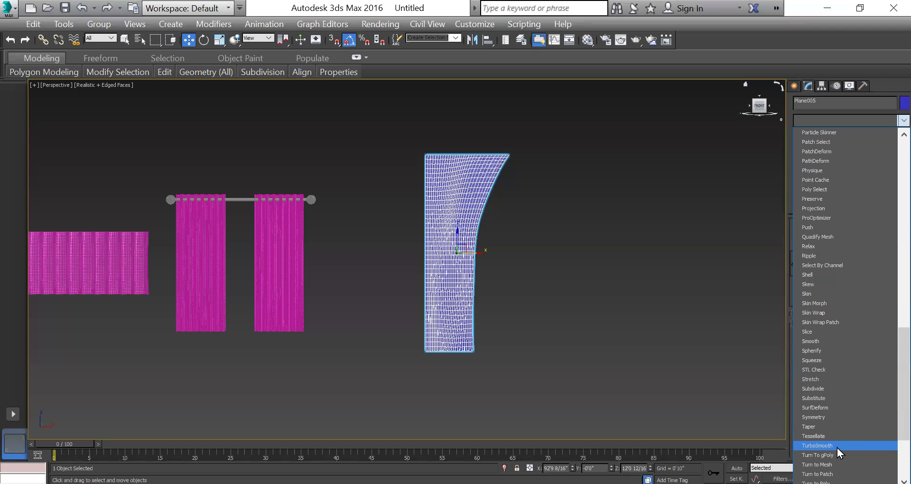
{"action": "left_click", "coordinate": [525, 265]}
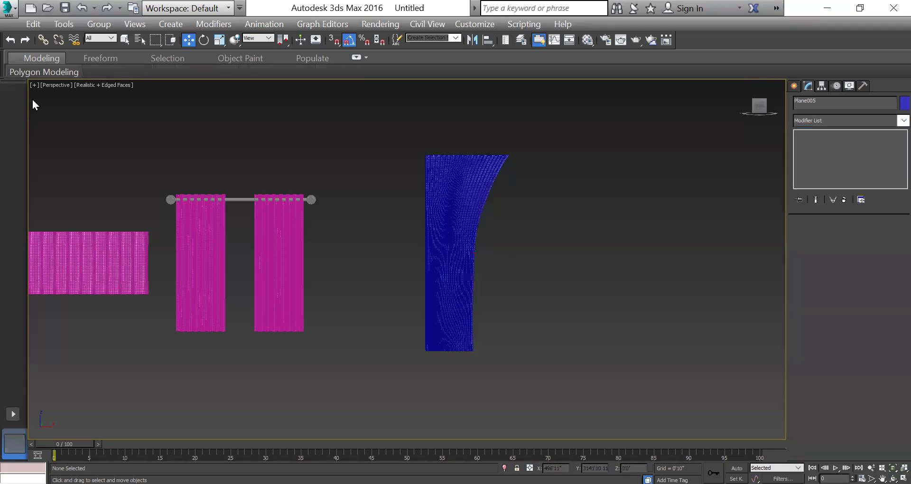
Turn off edged-face display in the perspective view and change the flared curtain's object color to white
{"action": "left_click", "coordinate": [112, 85]}
{"action": "left_click", "coordinate": [192, 144]}
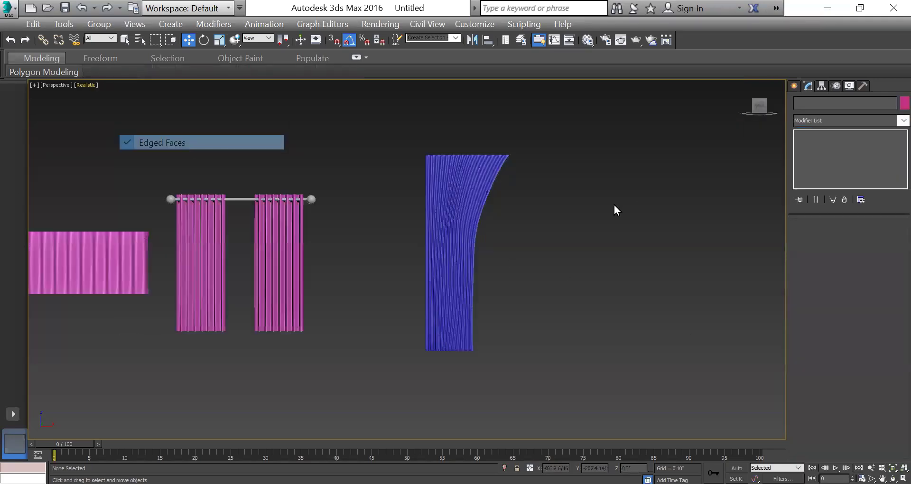
{"action": "scroll", "coordinate": [334, 202], "scroll_direction": "up", "scroll_amount": 3}
{"action": "left_click", "coordinate": [335, 201]}
{"action": "scroll", "coordinate": [490, 201], "scroll_direction": "down", "scroll_amount": 5}
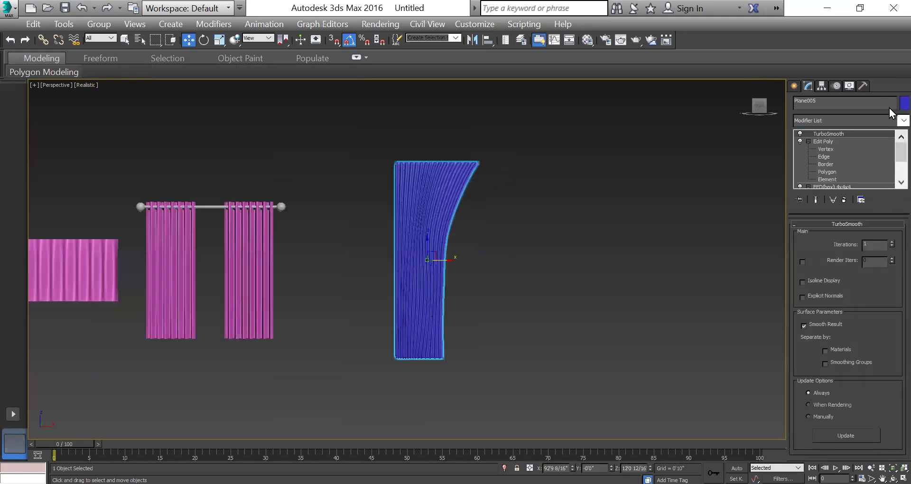
{"action": "left_click", "coordinate": [579, 266]}
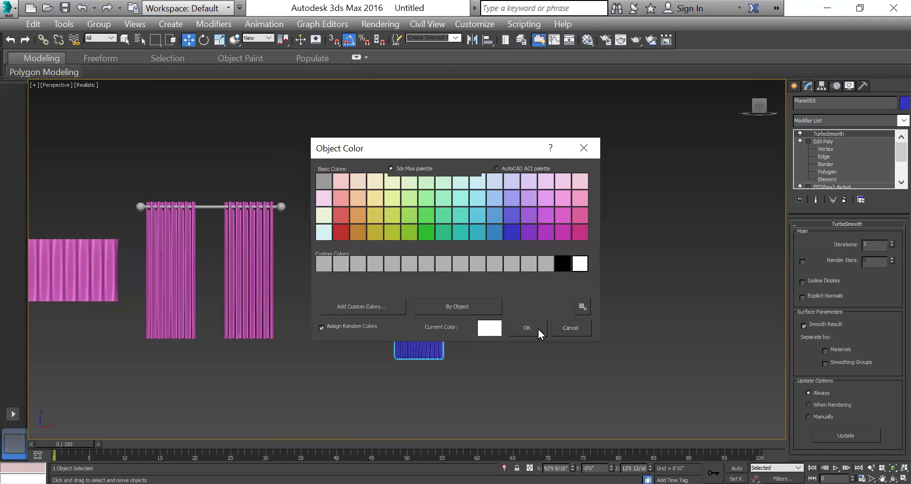
{"action": "left_click", "coordinate": [527, 327]}
Mirror the flared curtain as a copy about X and move the copy along X until the two flared tops meet
{"action": "scroll", "coordinate": [411, 226], "scroll_direction": "up", "scroll_amount": 5}
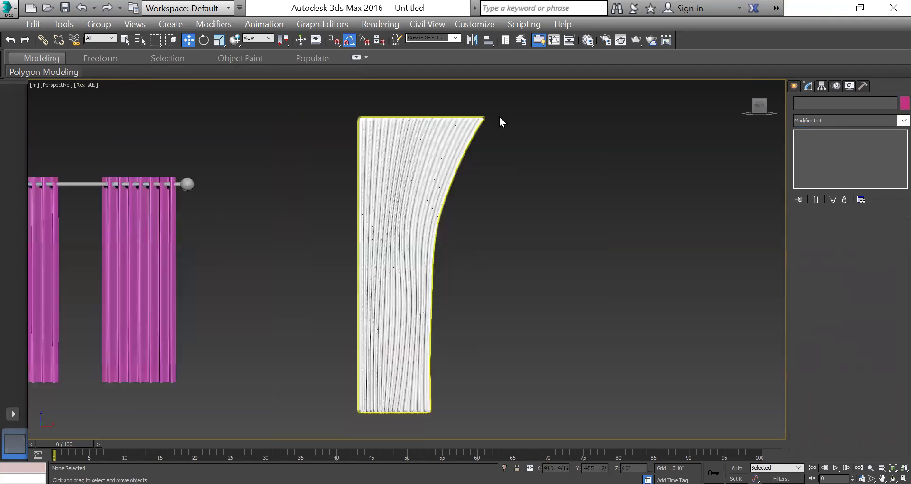
{"action": "left_click", "coordinate": [471, 40]}
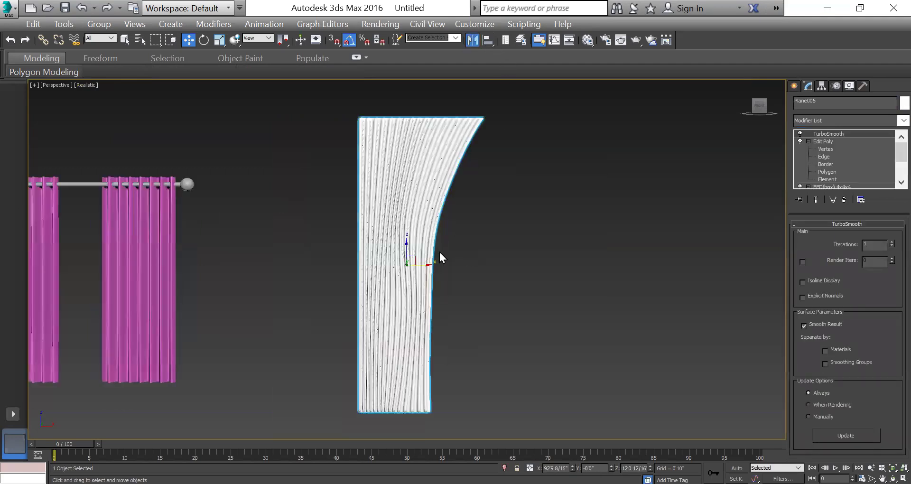
{"action": "left_click", "coordinate": [424, 279]}
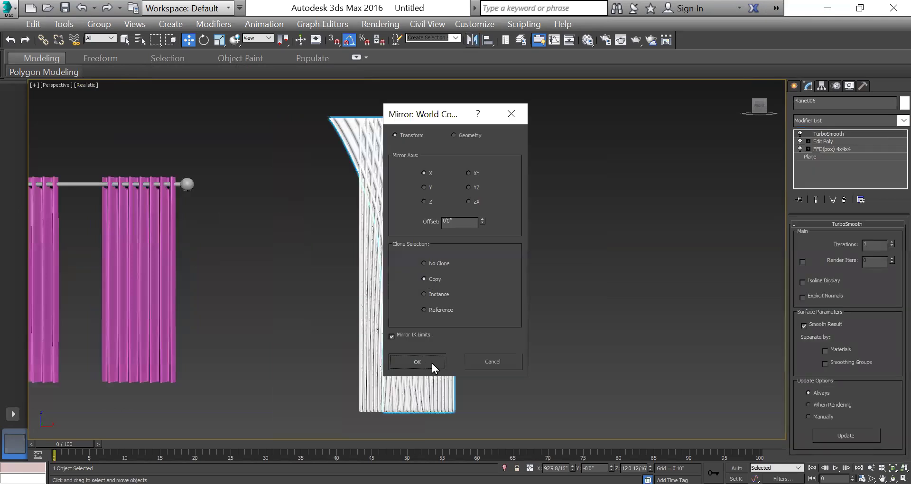
{"action": "key", "text": "Return"}
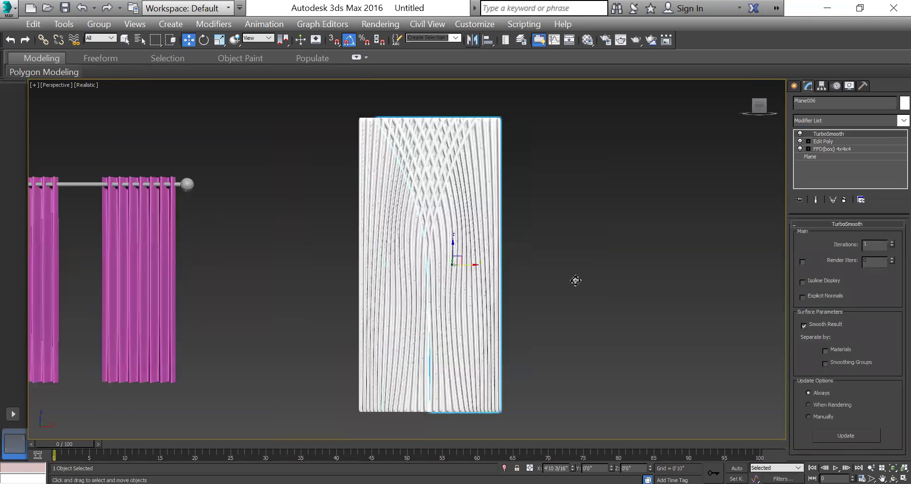
{"action": "left_click_drag", "start_coordinate": [576, 281], "coordinate": [582, 292]}
{"action": "left_click", "coordinate": [706, 262]}
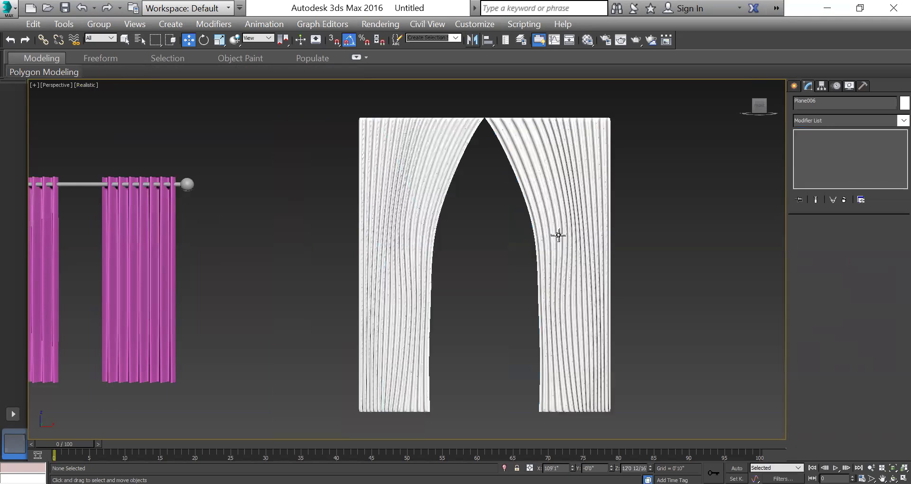
{"action": "scroll", "coordinate": [556, 236], "scroll_direction": "down", "scroll_amount": 4}
{"action": "left_click", "coordinate": [110, 260]}
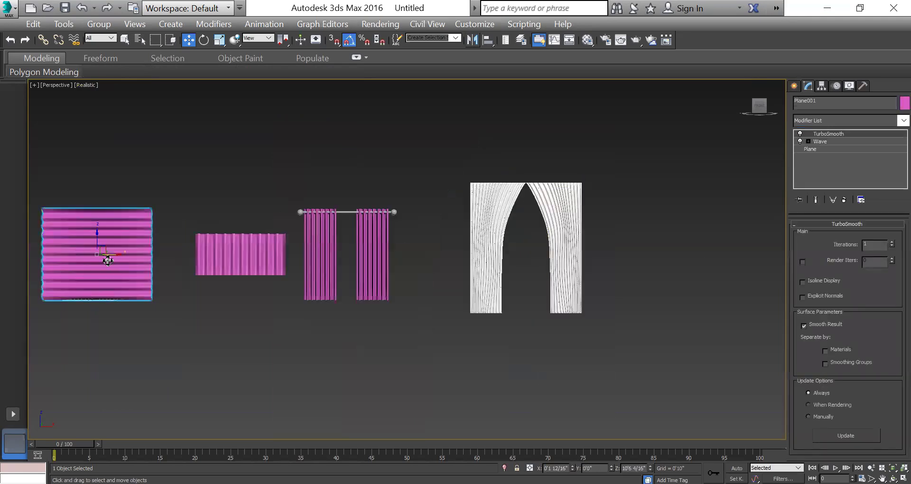
{"action": "left_click", "coordinate": [323, 256]}
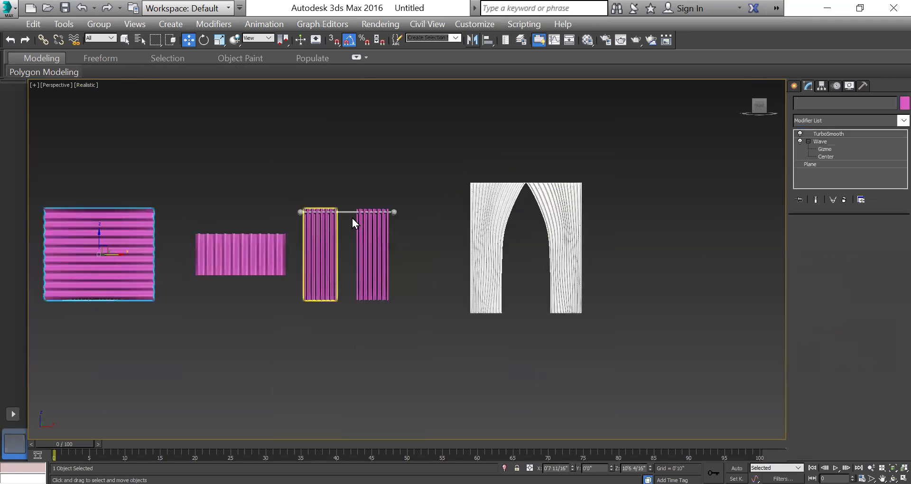
{"action": "scroll", "coordinate": [348, 218], "scroll_direction": "up", "scroll_amount": 5}
{"action": "left_click", "coordinate": [238, 205], "text": "ctrl"}
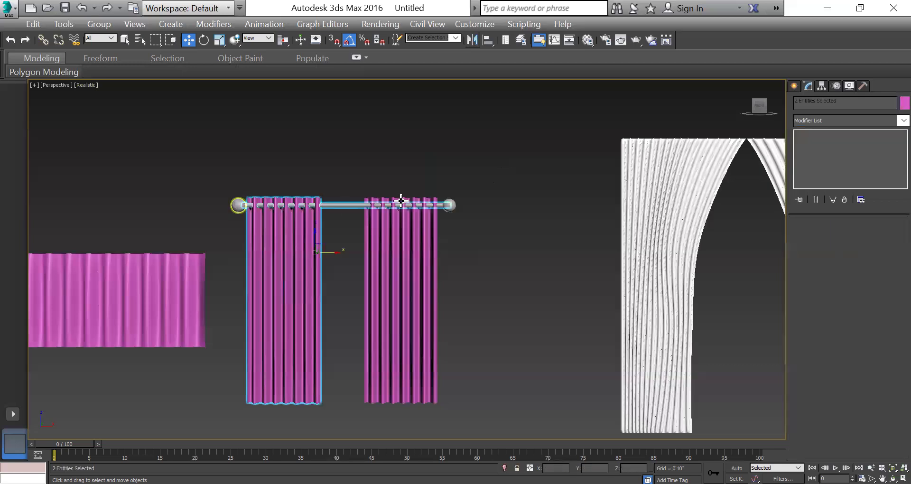
{"action": "left_click", "coordinate": [447, 208], "text": "ctrl"}
{"action": "scroll", "coordinate": [370, 216], "scroll_direction": "down", "scroll_amount": 5}
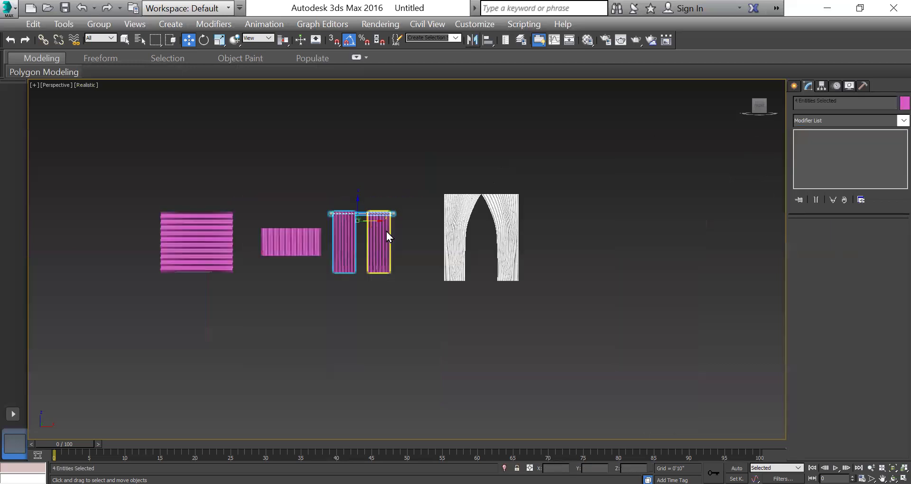
In the front view, copy the left rod-hung curtain along X into the gap between the two flared curtains
{"action": "key", "text": "alt+w"}
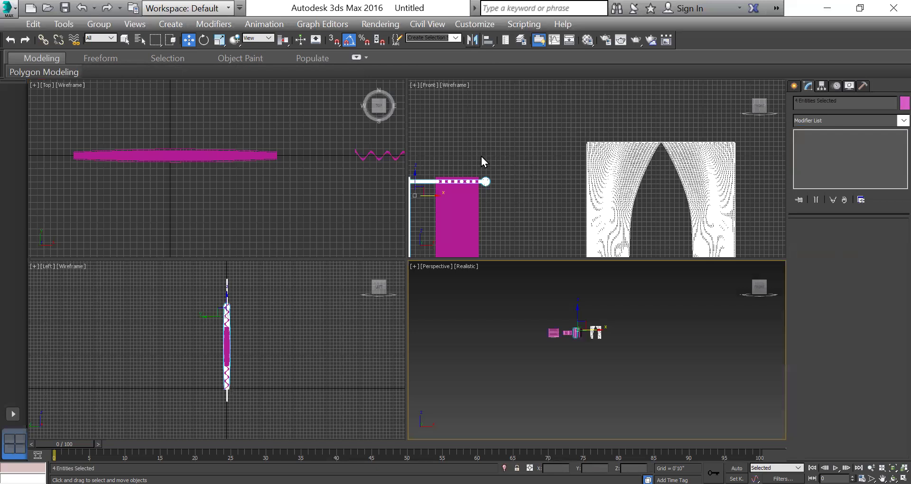
{"action": "scroll", "coordinate": [481, 156], "scroll_direction": "down", "scroll_amount": 3}
{"action": "right_click", "coordinate": [478, 172]}
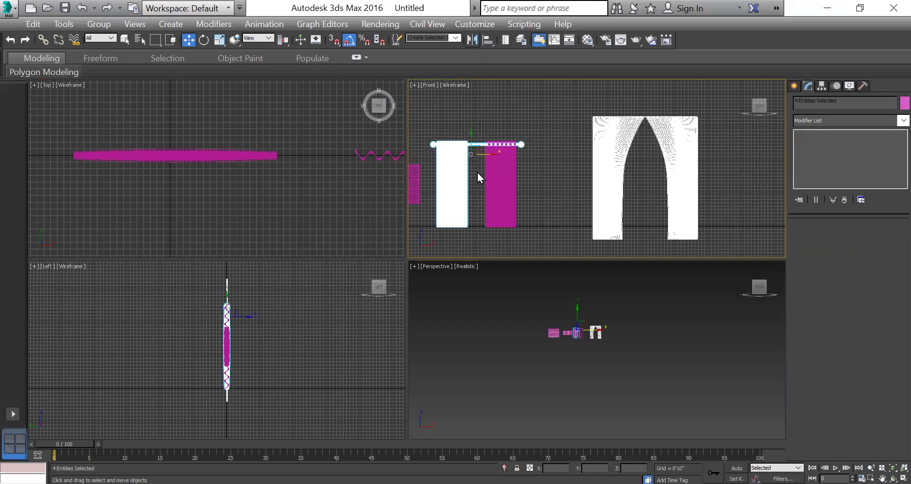
{"action": "left_click", "coordinate": [482, 161]}
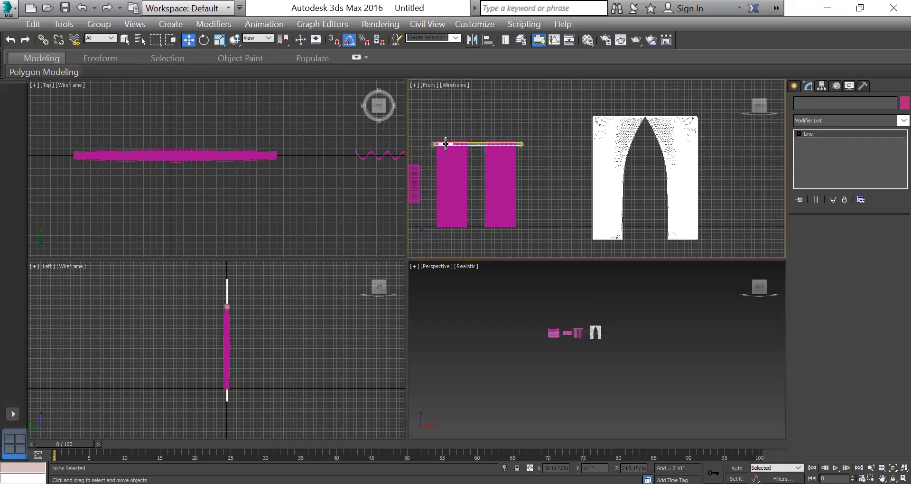
{"action": "left_click", "coordinate": [459, 166]}
{"action": "left_click_drag", "start_coordinate": [468, 178], "coordinate": [653, 184]}
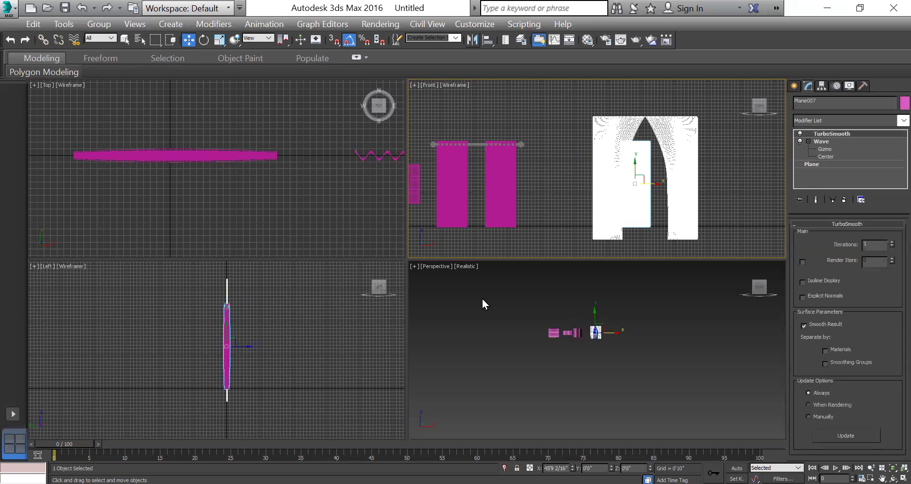
{"action": "key", "text": "Return"}
Scale the copied curtain up uniformly to about 165% in the perspective view
{"action": "key", "text": "alt+w"}
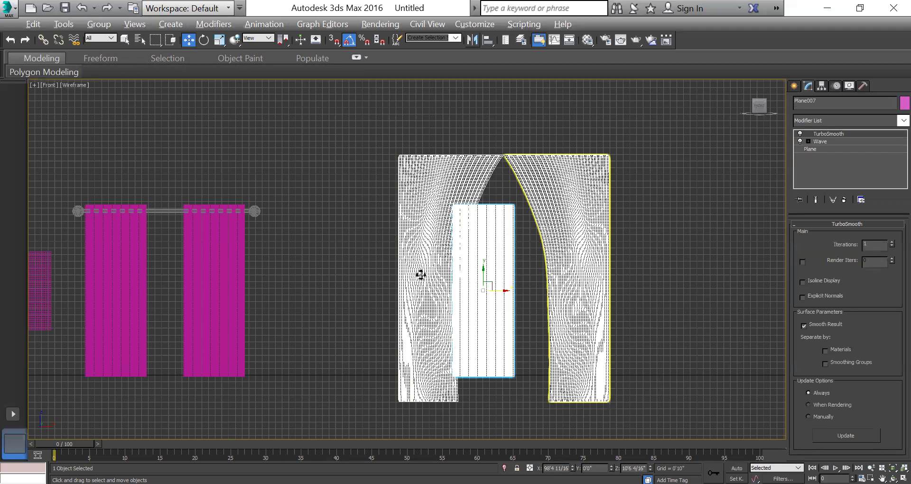
{"action": "key", "text": "p"}
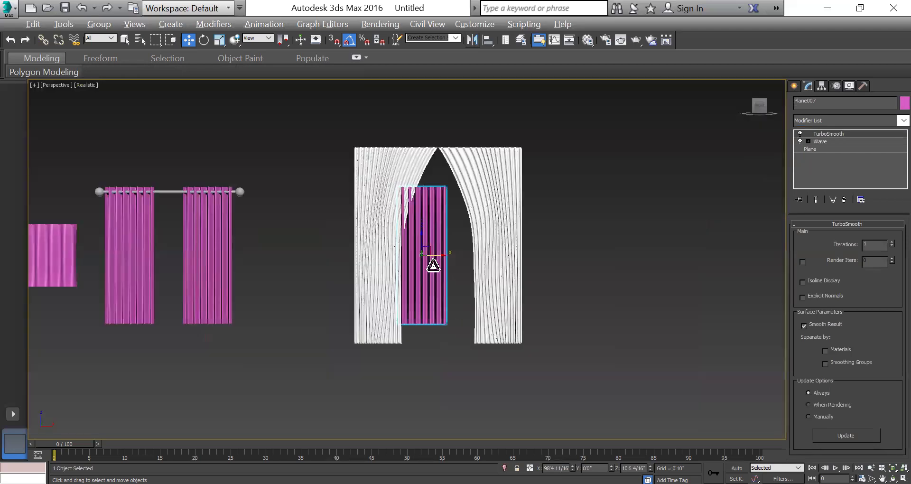
{"action": "key", "text": "r"}
{"action": "mouse_move", "coordinate": [465, 252]}
{"action": "left_mouse_down"}
{"action": "mouse_move", "coordinate": [514, 255]}
{"action": "mouse_move", "coordinate": [433, 258]}
{"action": "mouse_move", "coordinate": [488, 219]}
{"action": "mouse_move", "coordinate": [474, 259]}
{"action": "mouse_move", "coordinate": [444, 263]}
{"action": "mouse_move", "coordinate": [467, 259]}
{"action": "left_mouse_up"}
{"action": "middle_click_drag", "start_coordinate": [598, 316], "coordinate": [617, 327], "text": "alt"}
Widen the copied curtain's base plane to 16'1", centering it along X on the flared pair, and return to its TurboSmooth level
{"action": "left_click", "coordinate": [824, 149]}
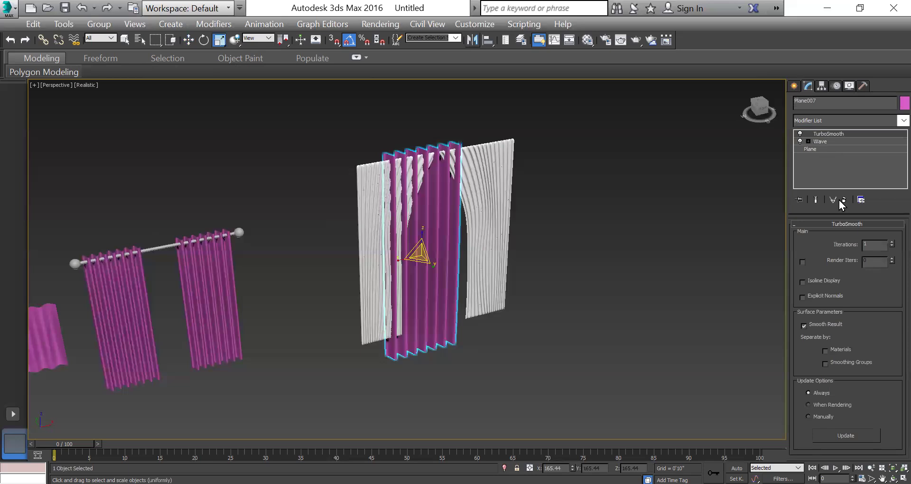
{"action": "left_click_drag", "start_coordinate": [890, 246], "coordinate": [870, 228]}
{"action": "key", "text": "w"}
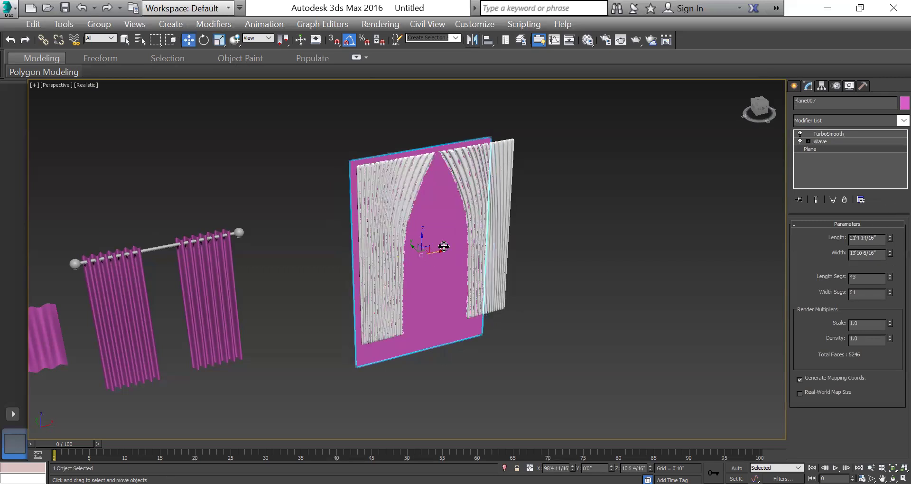
{"action": "left_click_drag", "start_coordinate": [443, 246], "coordinate": [456, 247]}
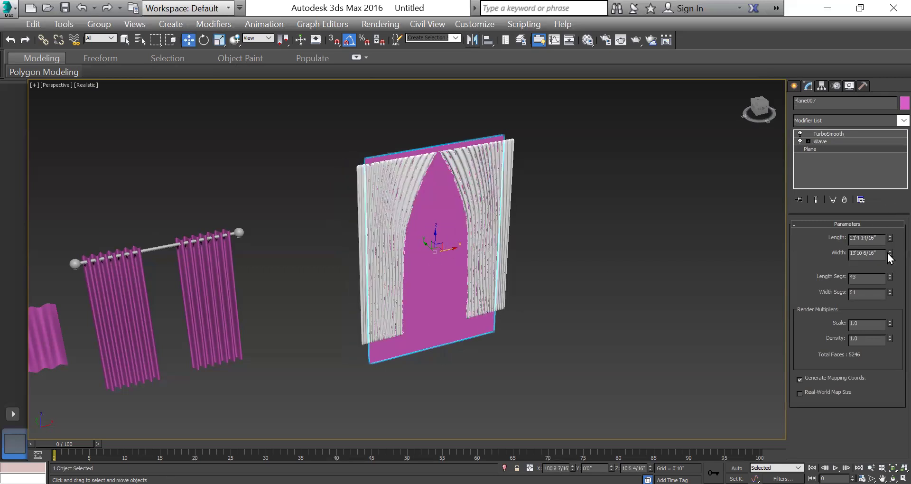
{"action": "left_click_drag", "start_coordinate": [892, 243], "coordinate": [890, 229]}
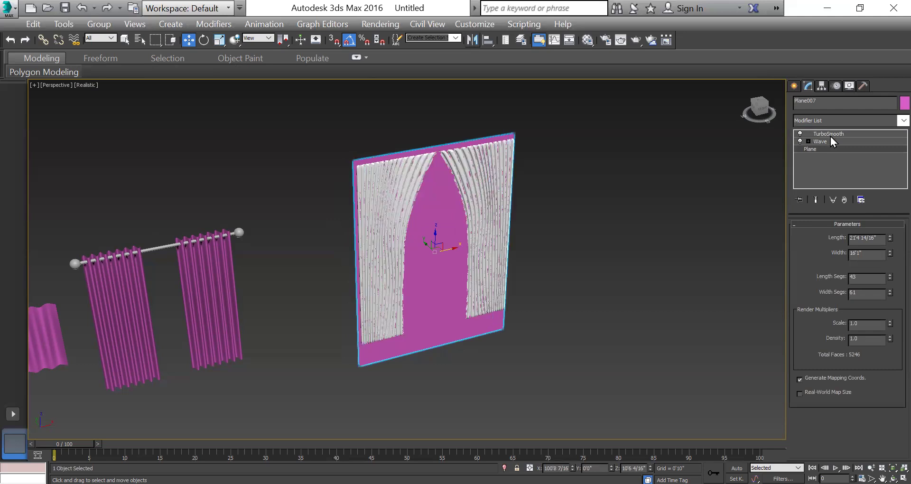
{"action": "left_click", "coordinate": [831, 138]}
{"action": "left_click", "coordinate": [603, 241]}
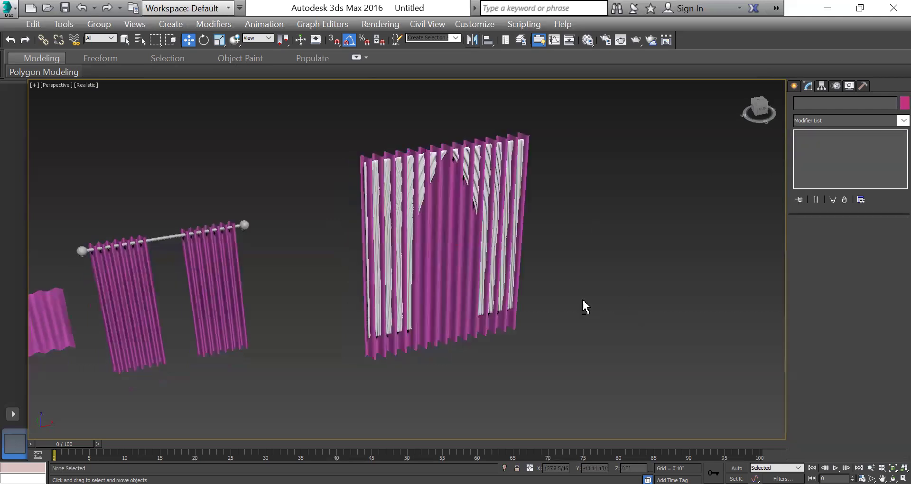
Flatten the wide curtain's folds by scaling it down along Y, deselect it and return to facing the front
{"action": "middle_click_drag", "start_coordinate": [582, 300], "coordinate": [599, 298], "text": "alt"}
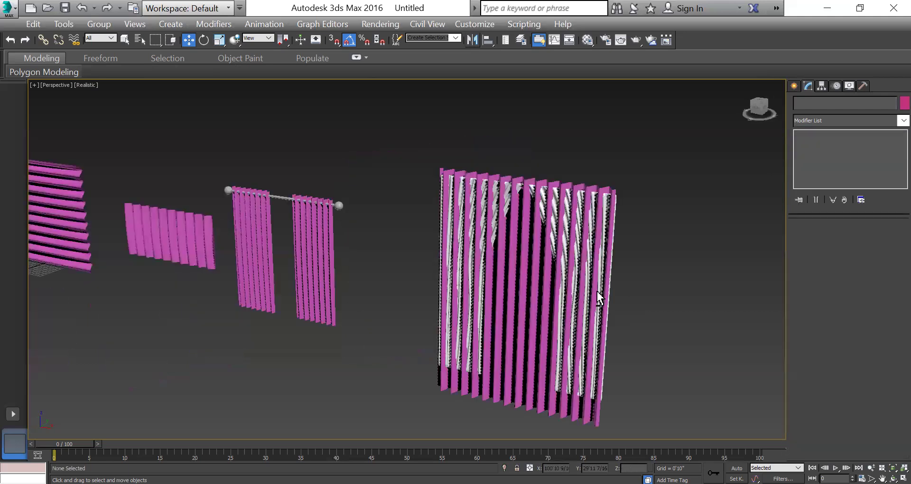
{"action": "left_click", "coordinate": [520, 253]}
{"action": "key", "text": "r"}
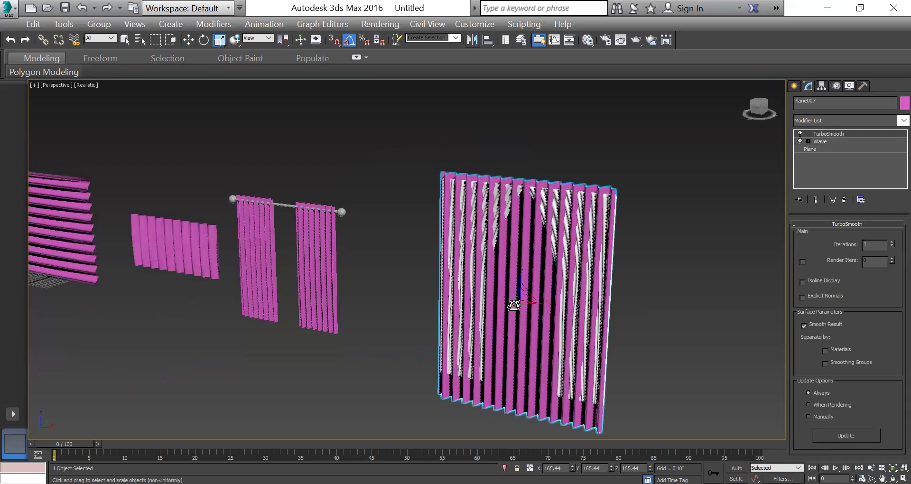
{"action": "left_click_drag", "start_coordinate": [520, 298], "coordinate": [521, 297]}
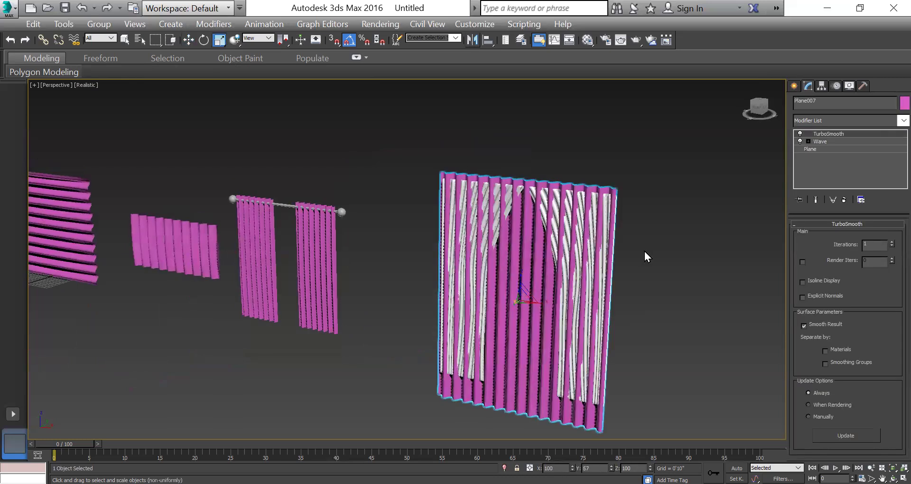
{"action": "left_click", "coordinate": [647, 232]}
{"action": "left_click", "coordinate": [759, 110]}
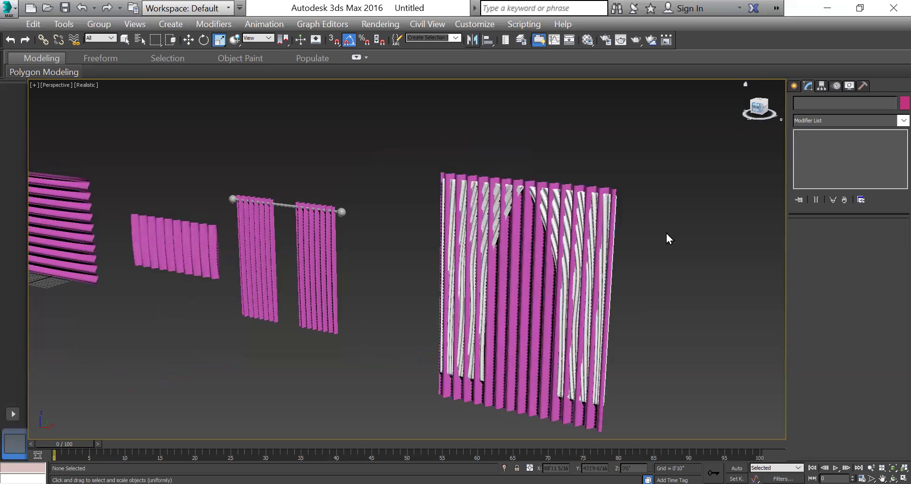
Scale the wide curtain down slightly, raise it about 2'1" along Z and deselect it
{"action": "left_click", "coordinate": [532, 336]}
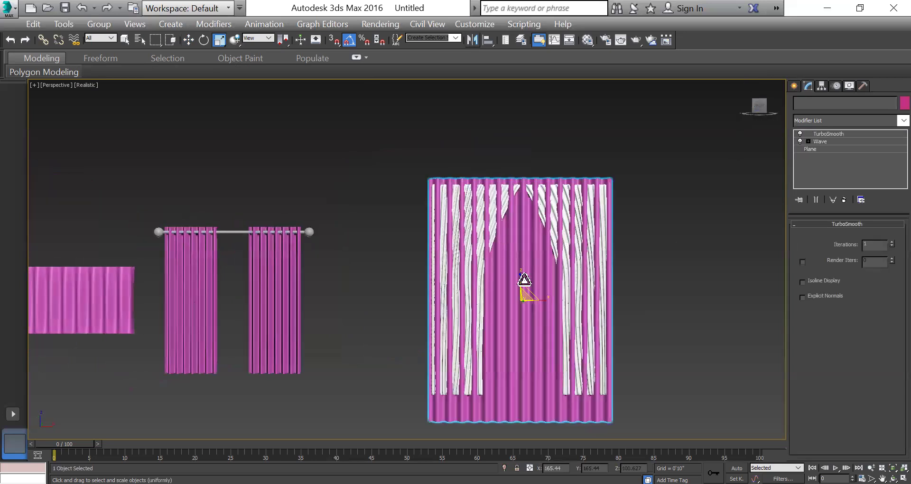
{"action": "scroll", "coordinate": [524, 283], "scroll_direction": "down", "scroll_amount": 3}
{"action": "left_click_drag", "start_coordinate": [521, 279], "coordinate": [513, 262]}
{"action": "key", "text": "w"}
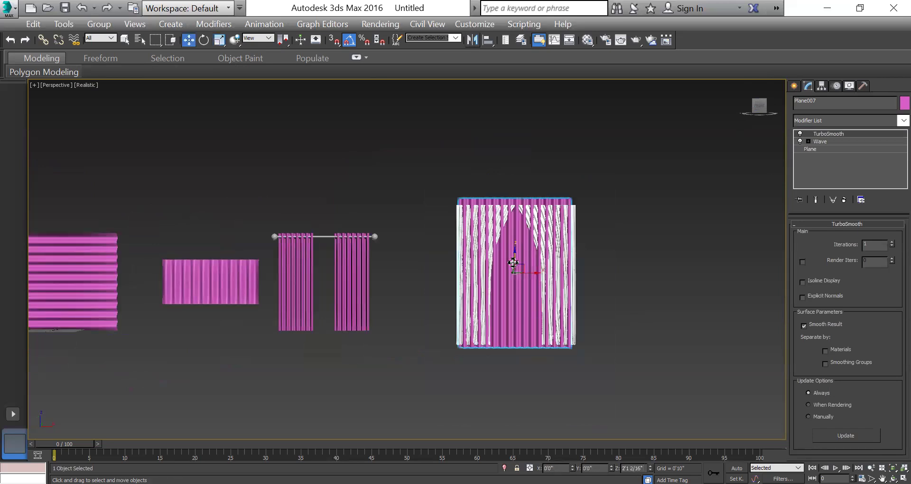
{"action": "left_click", "coordinate": [612, 280]}
Select both white flared curtains and move them forward so they hang in front of the wide curtain
{"action": "middle_click_drag", "start_coordinate": [554, 317], "coordinate": [524, 313], "text": "alt"}
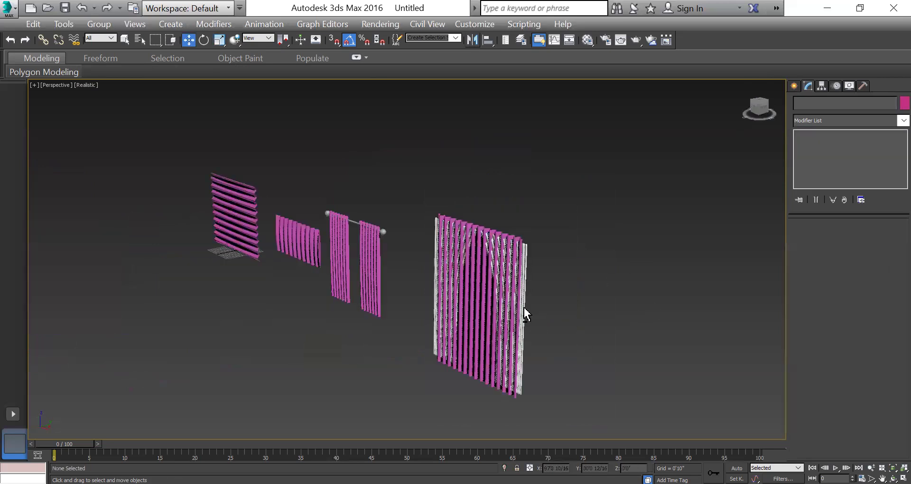
{"action": "scroll", "coordinate": [524, 313], "scroll_direction": "up", "scroll_amount": 2}
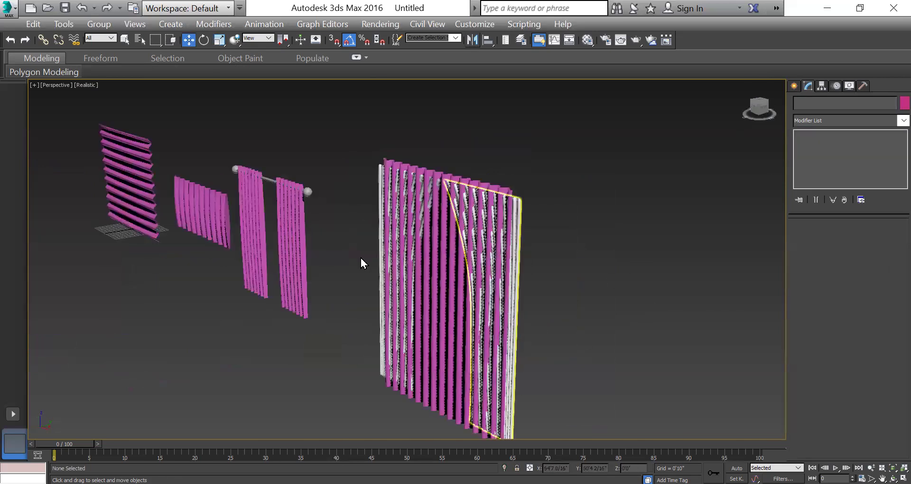
{"action": "left_click", "coordinate": [375, 256]}
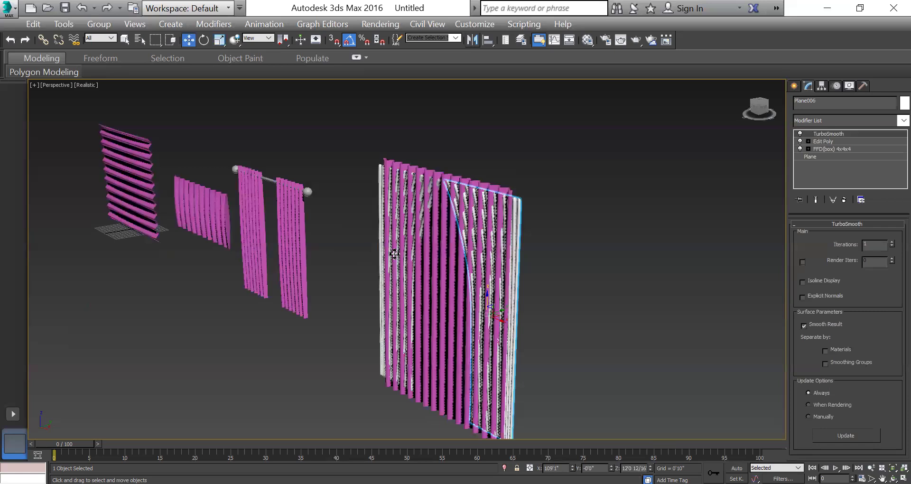
{"action": "left_click", "coordinate": [394, 253], "text": "ctrl"}
{"action": "left_click_drag", "start_coordinate": [445, 296], "coordinate": [449, 295]}
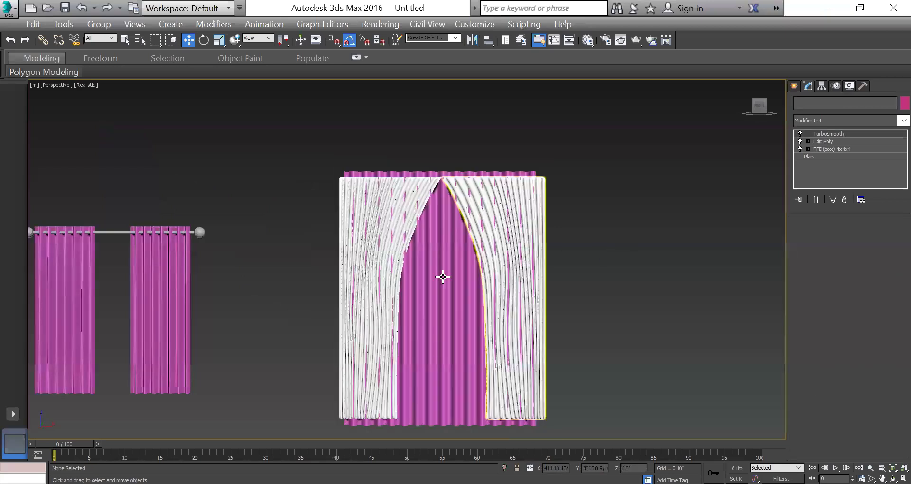
{"action": "left_click", "coordinate": [537, 257]}
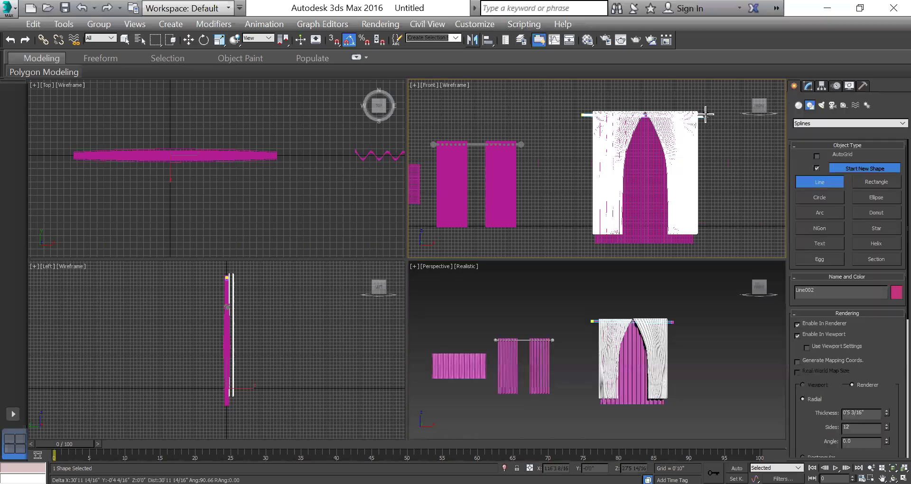
Finish the straight rod line across the top of the wide curtain and place copies of the smaller rod's end sphere at both ends
{"action": "left_click", "coordinate": [706, 115]}
{"action": "right_click", "coordinate": [707, 116]}
{"action": "key", "text": "w"}
{"action": "left_click", "coordinate": [523, 144]}
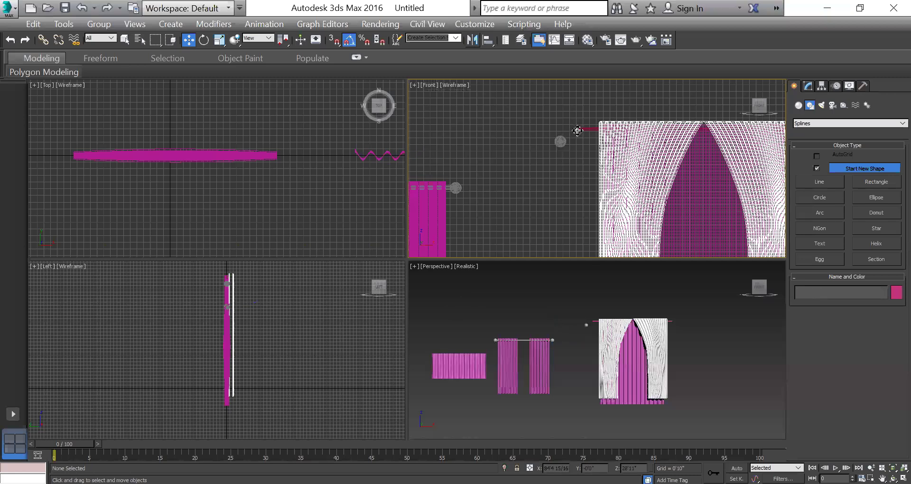
{"action": "scroll", "coordinate": [522, 137], "scroll_direction": "down", "scroll_amount": 3}
{"action": "left_click", "coordinate": [548, 130]}
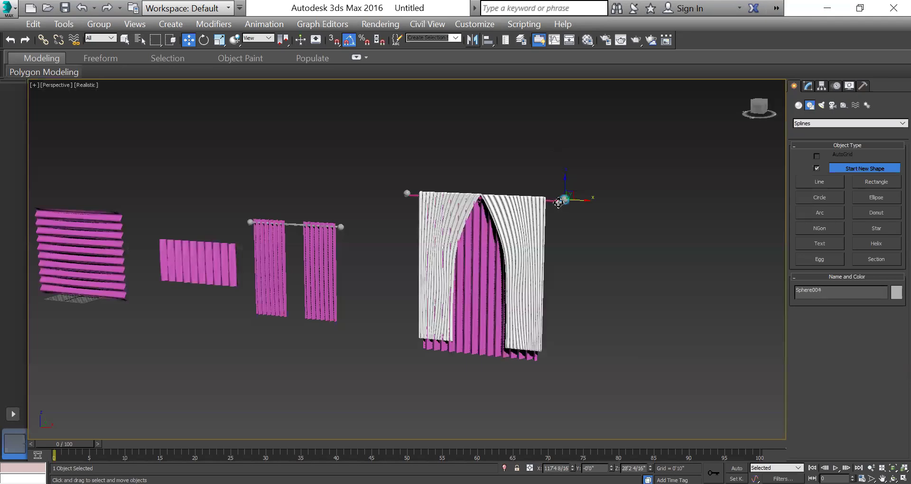
{"action": "scroll", "coordinate": [558, 203], "scroll_direction": "up", "scroll_amount": 3}
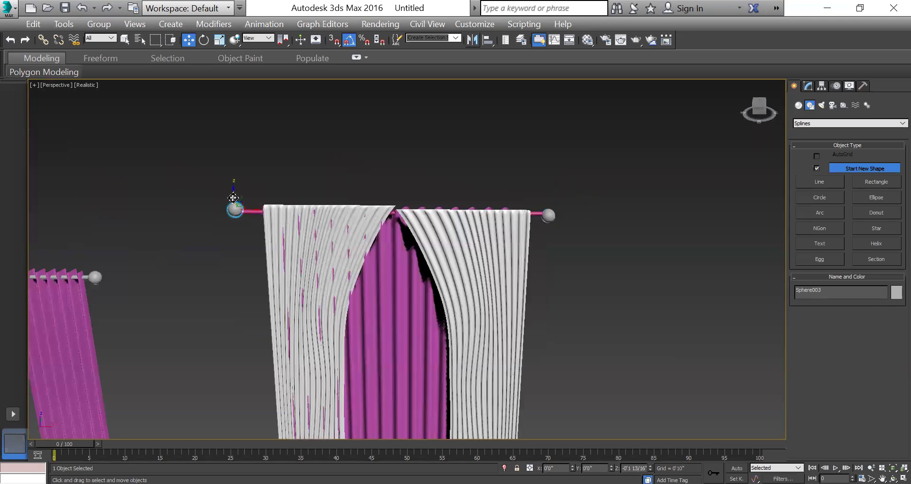
Select the new rod with both end spheres and move them forward along Y in front of the curtains
{"action": "left_click", "coordinate": [240, 213]}
{"action": "left_click", "coordinate": [237, 211], "text": "ctrl"}
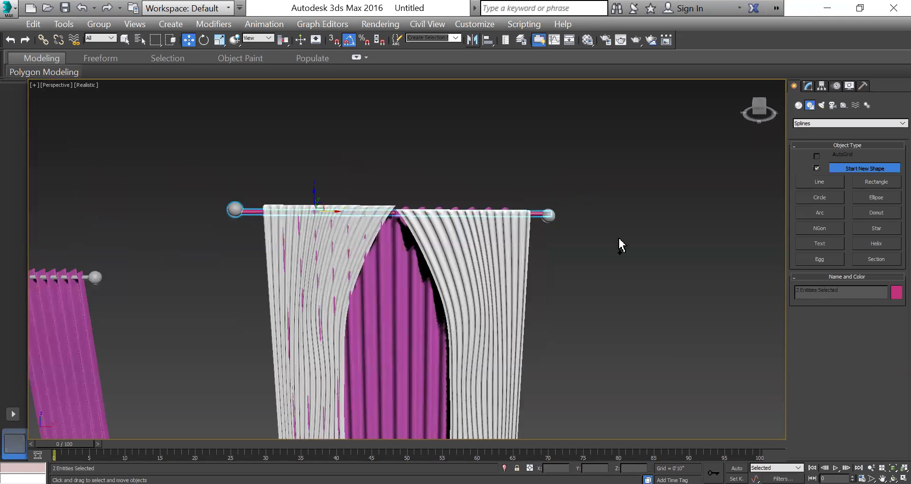
{"action": "left_click", "coordinate": [549, 217], "text": "ctrl"}
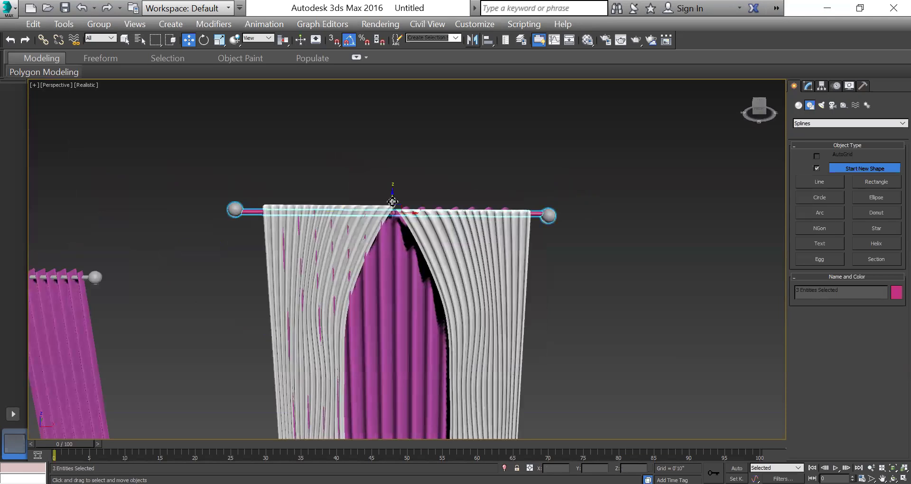
{"action": "middle_click_drag", "start_coordinate": [260, 244], "coordinate": [359, 266], "text": "alt"}
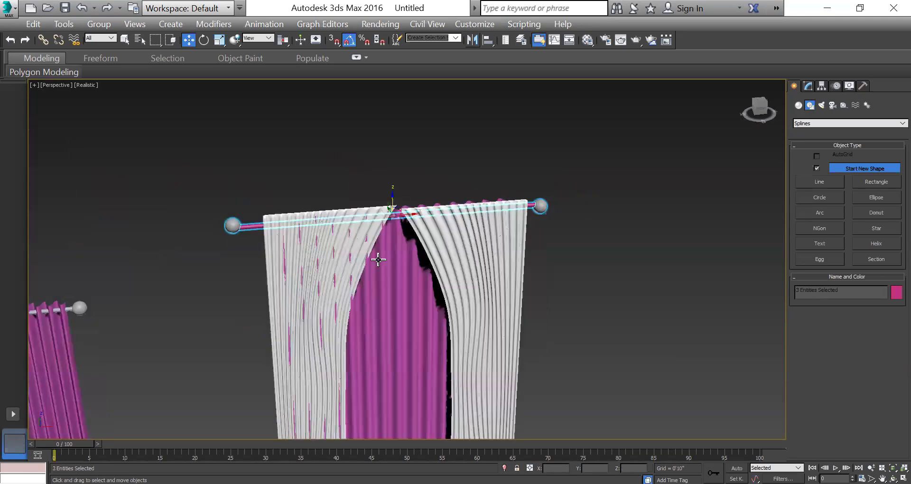
{"action": "middle_click_drag", "start_coordinate": [386, 236], "coordinate": [383, 220], "text": "alt"}
{"action": "left_click_drag", "start_coordinate": [378, 219], "coordinate": [385, 218]}
{"action": "middle_click_drag", "start_coordinate": [520, 246], "coordinate": [470, 242], "text": "alt"}
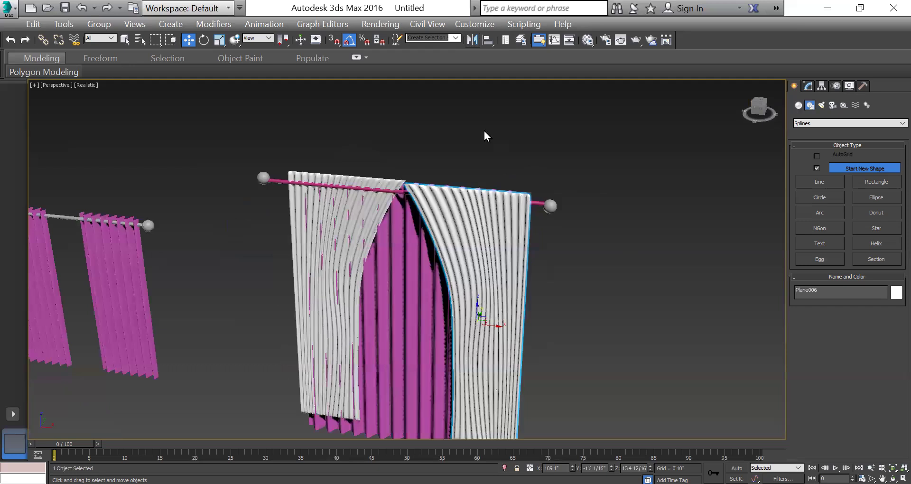
Select the rod and its two end spheres and set their object color to gray
{"action": "left_click", "coordinate": [262, 176]}
{"action": "left_click_drag", "start_coordinate": [262, 174], "coordinate": [262, 175]}
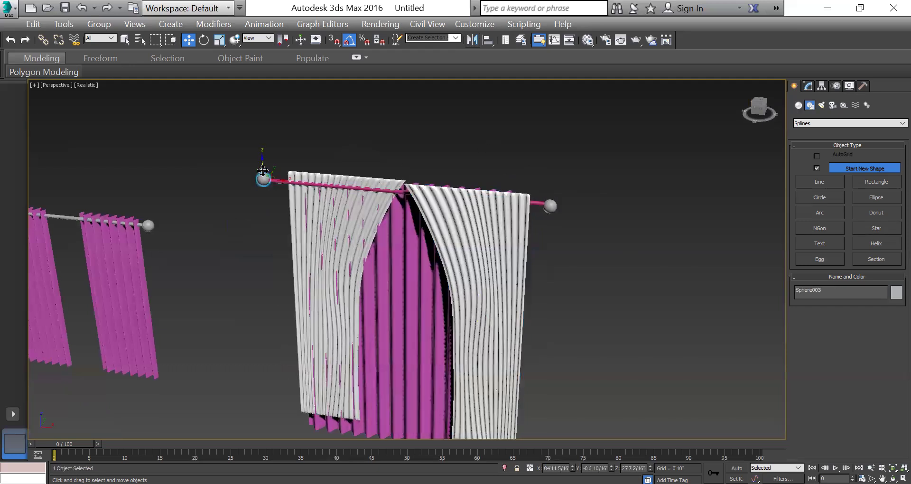
{"action": "left_click", "coordinate": [289, 185]}
{"action": "left_click", "coordinate": [549, 206], "text": "ctrl"}
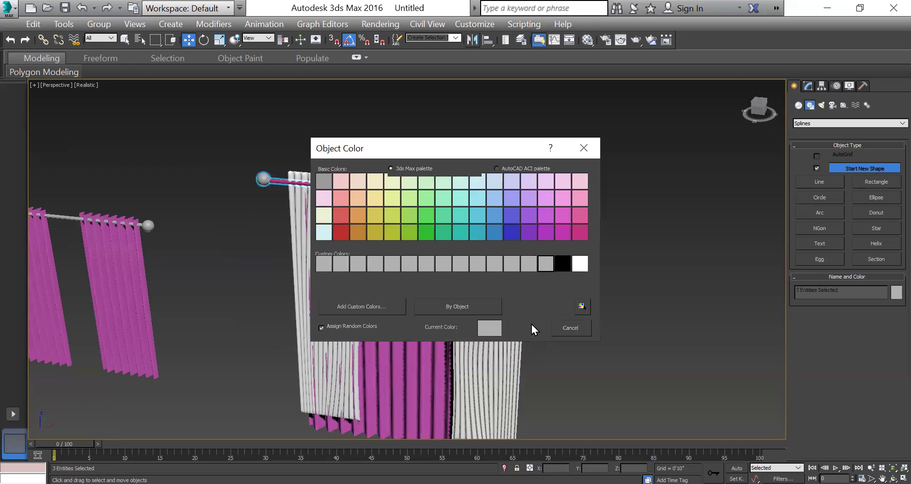
{"action": "left_click", "coordinate": [527, 327]}
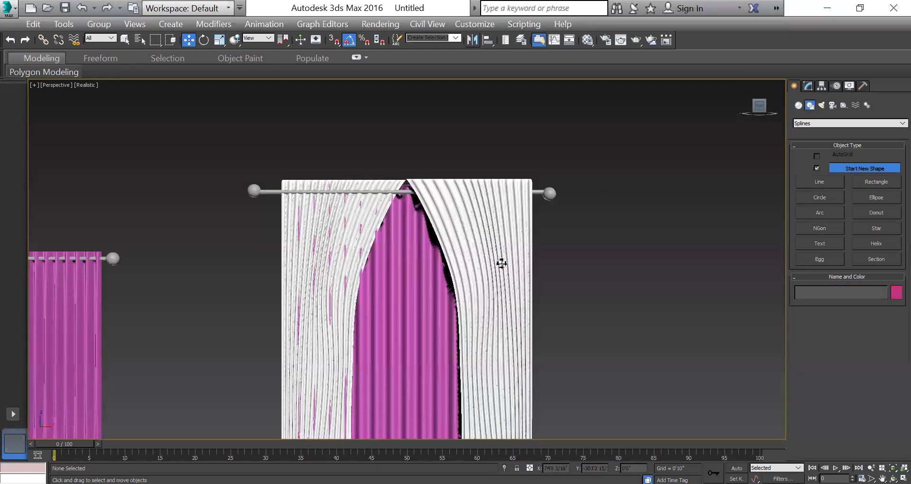
Lower the right white curtain and shift both white curtains back along Y to about -0'5 12/16", just behind the rod
{"action": "left_click", "coordinate": [493, 275]}
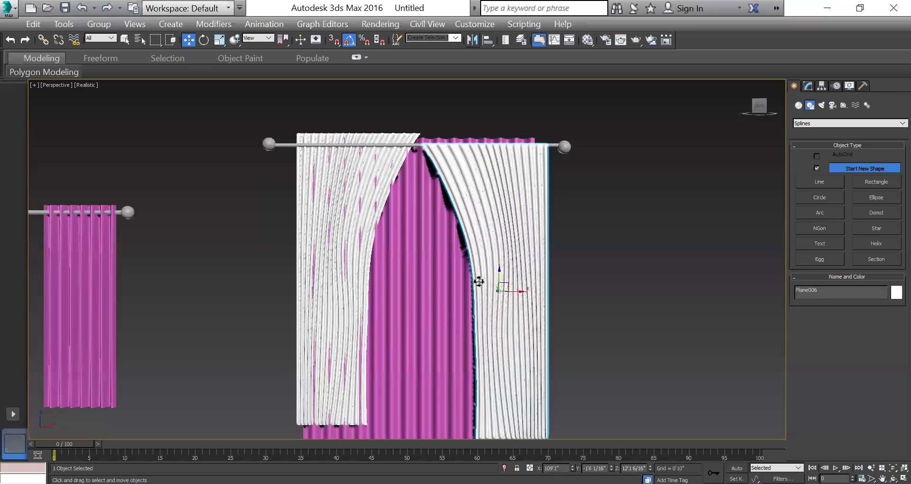
{"action": "middle_click_drag", "start_coordinate": [478, 282], "coordinate": [465, 277], "text": "alt"}
{"action": "left_click_drag", "start_coordinate": [478, 279], "coordinate": [470, 280]}
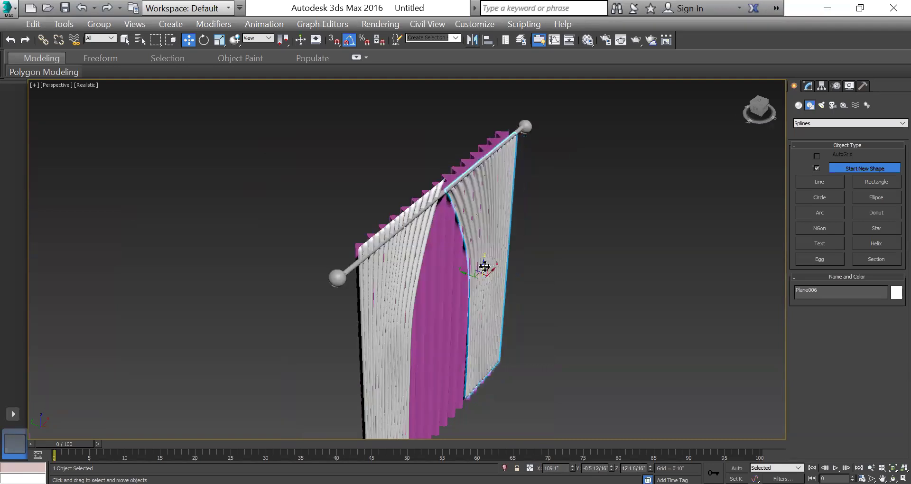
{"action": "left_click", "coordinate": [380, 346]}
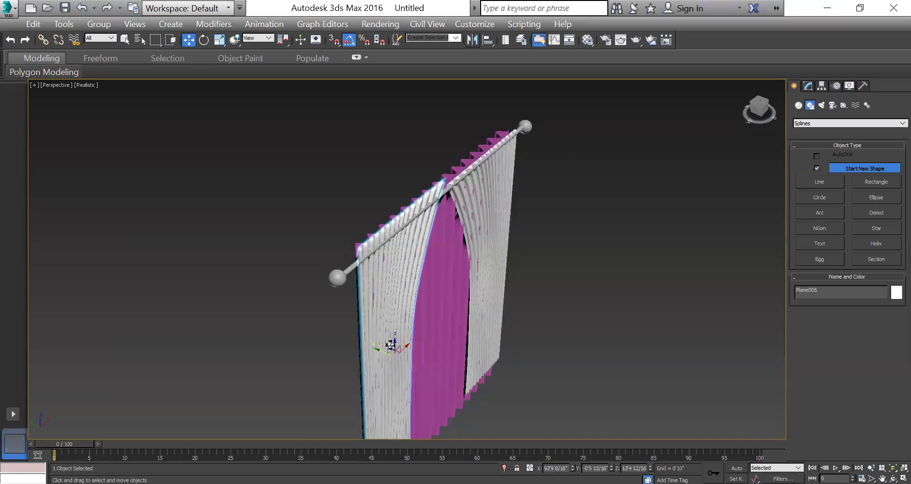
{"action": "left_click_drag", "start_coordinate": [395, 349], "coordinate": [400, 344]}
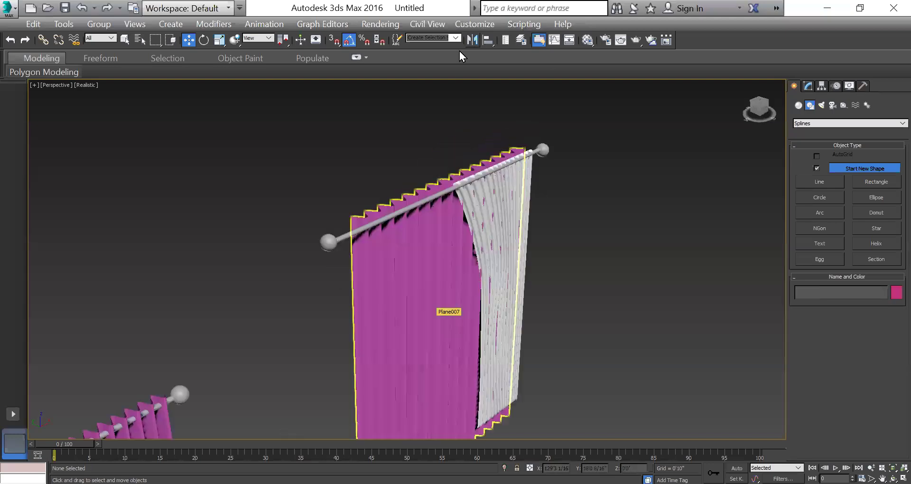
Mirror the right white curtain along X as a copy and move it to the rod's left half in place of the old curtain
{"action": "left_click", "coordinate": [472, 40]}
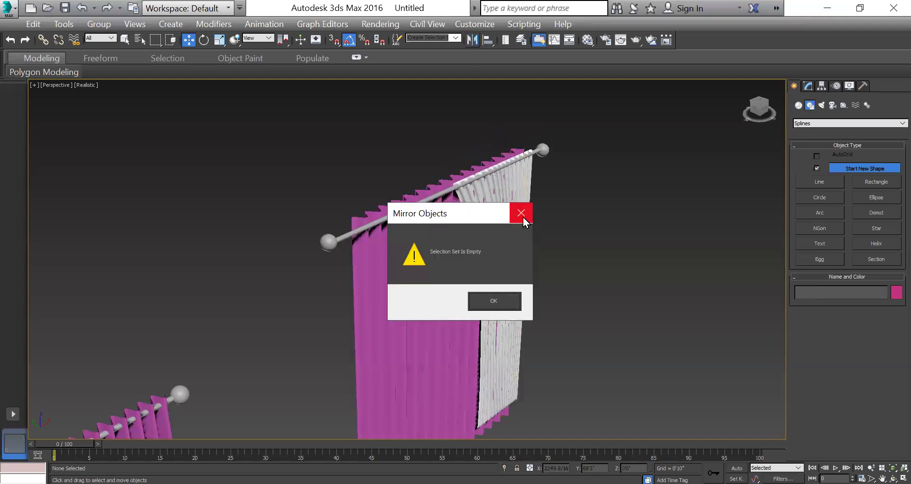
{"action": "left_click", "coordinate": [489, 183]}
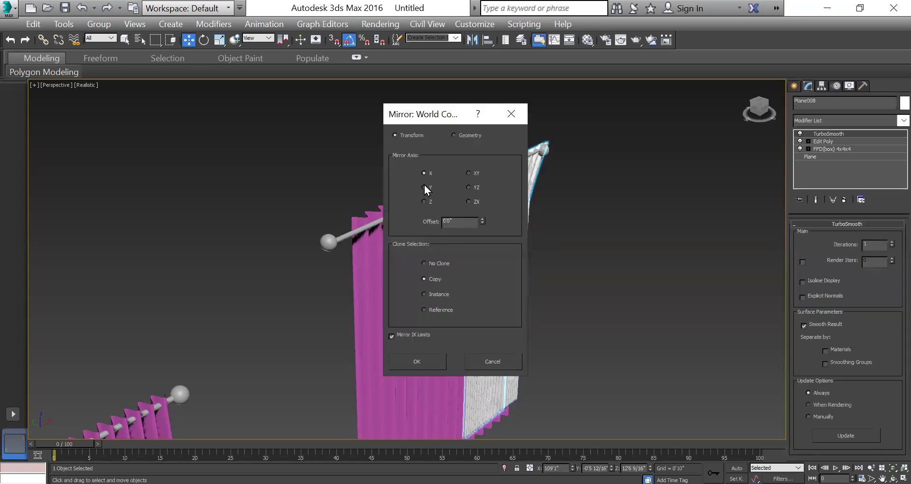
{"action": "left_click", "coordinate": [196, 166]}
{"action": "left_click", "coordinate": [193, 356]}
{"action": "left_click_drag", "start_coordinate": [496, 290], "coordinate": [385, 348]}
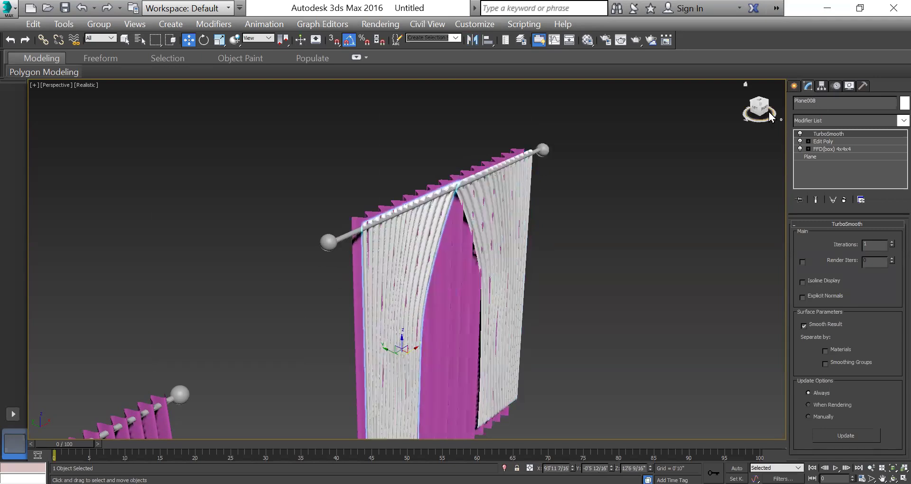
Examine the layered curtain from several angles and review the whole row of corrugated sheets and rod-hung curtains from the front
{"action": "left_click_drag", "start_coordinate": [764, 114], "coordinate": [760, 113]}
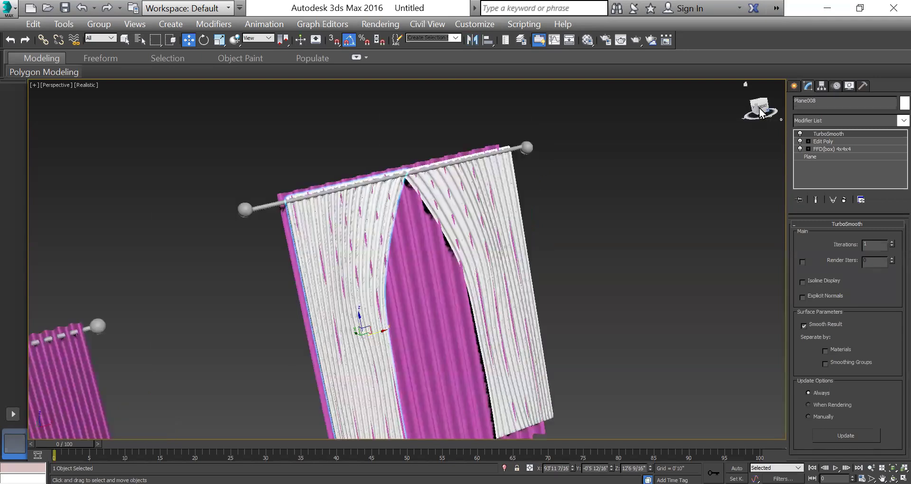
{"action": "left_click", "coordinate": [744, 85]}
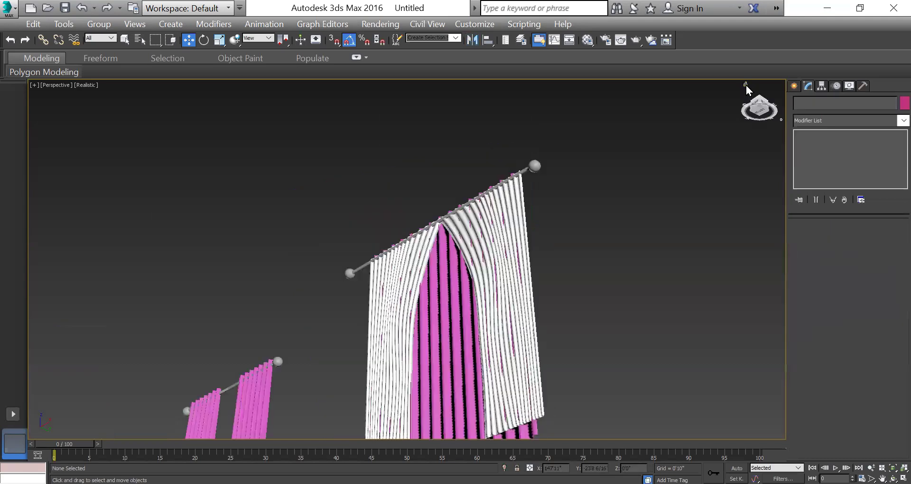
{"action": "left_click", "coordinate": [759, 117]}
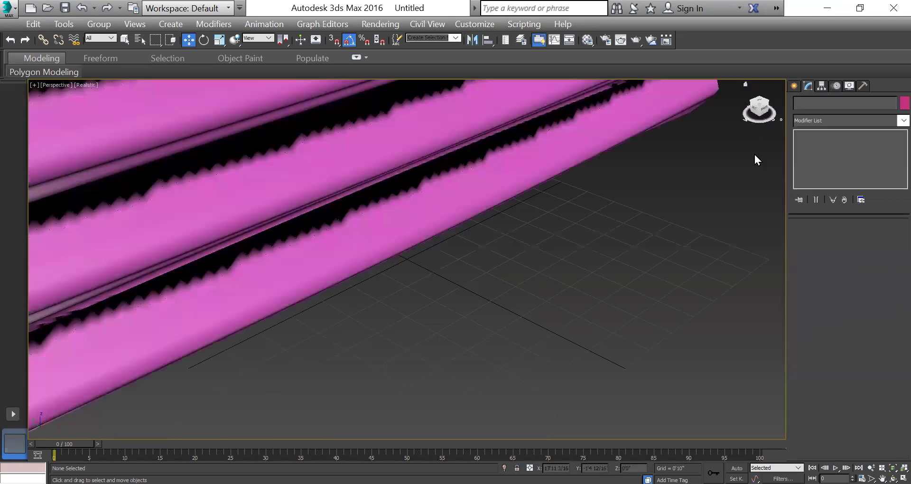
{"action": "key", "text": "f"}
{"action": "key", "text": "p"}
{"action": "scroll", "coordinate": [457, 323], "scroll_direction": "down", "scroll_amount": 5}
{"action": "scroll", "coordinate": [761, 289], "scroll_direction": "up", "scroll_amount": 2}
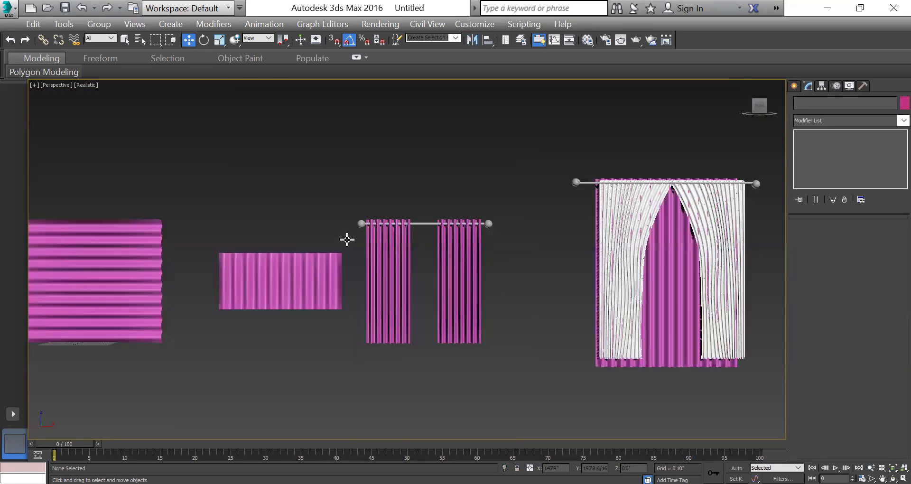
{"action": "middle_click_drag", "start_coordinate": [355, 228], "coordinate": [531, 176]}
{"action": "left_click", "coordinate": [262, 168]}
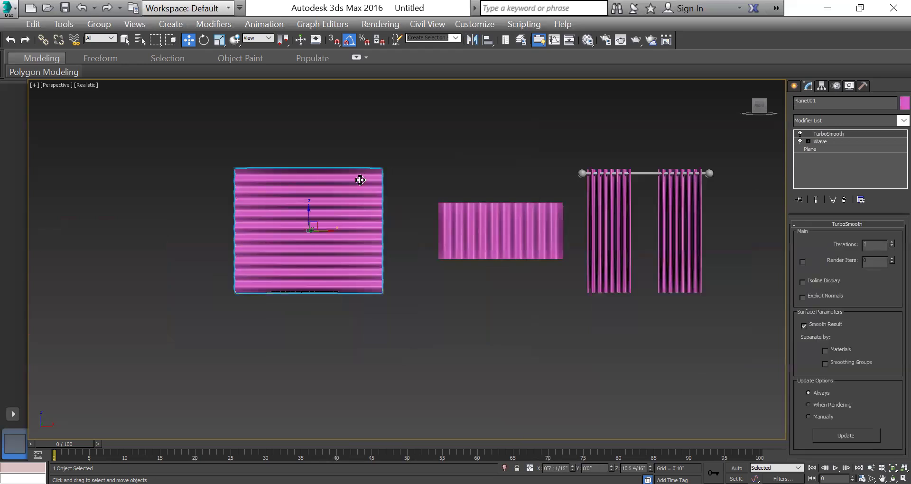
{"action": "scroll", "coordinate": [297, 231], "scroll_direction": "up", "scroll_amount": 4}
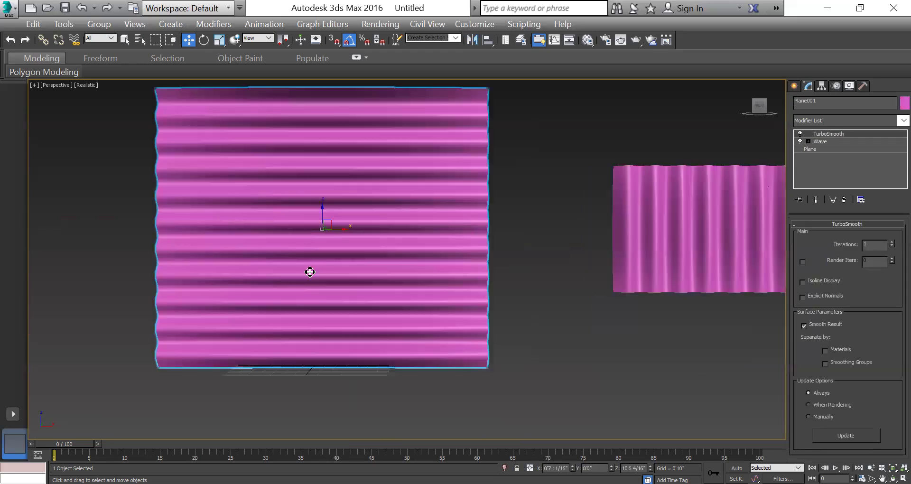
{"action": "scroll", "coordinate": [380, 228], "scroll_direction": "down", "scroll_amount": 2}
{"action": "scroll", "coordinate": [105, 241], "scroll_direction": "down", "scroll_amount": 2}
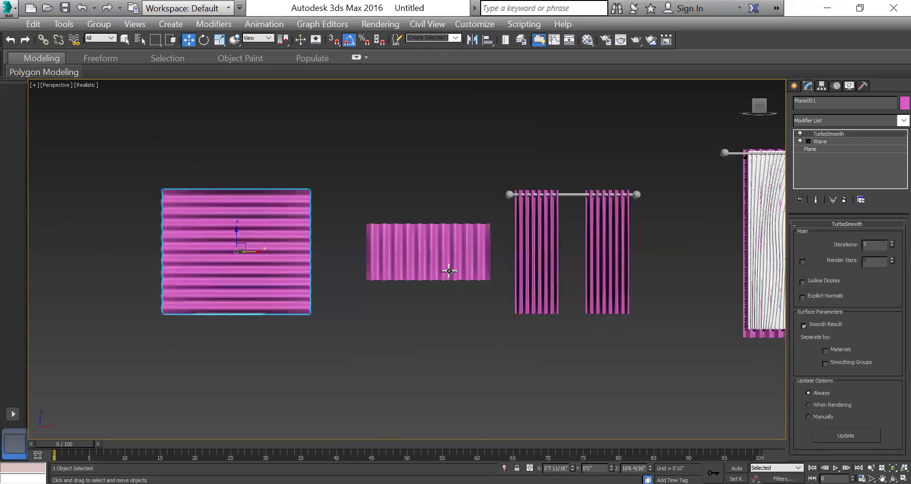